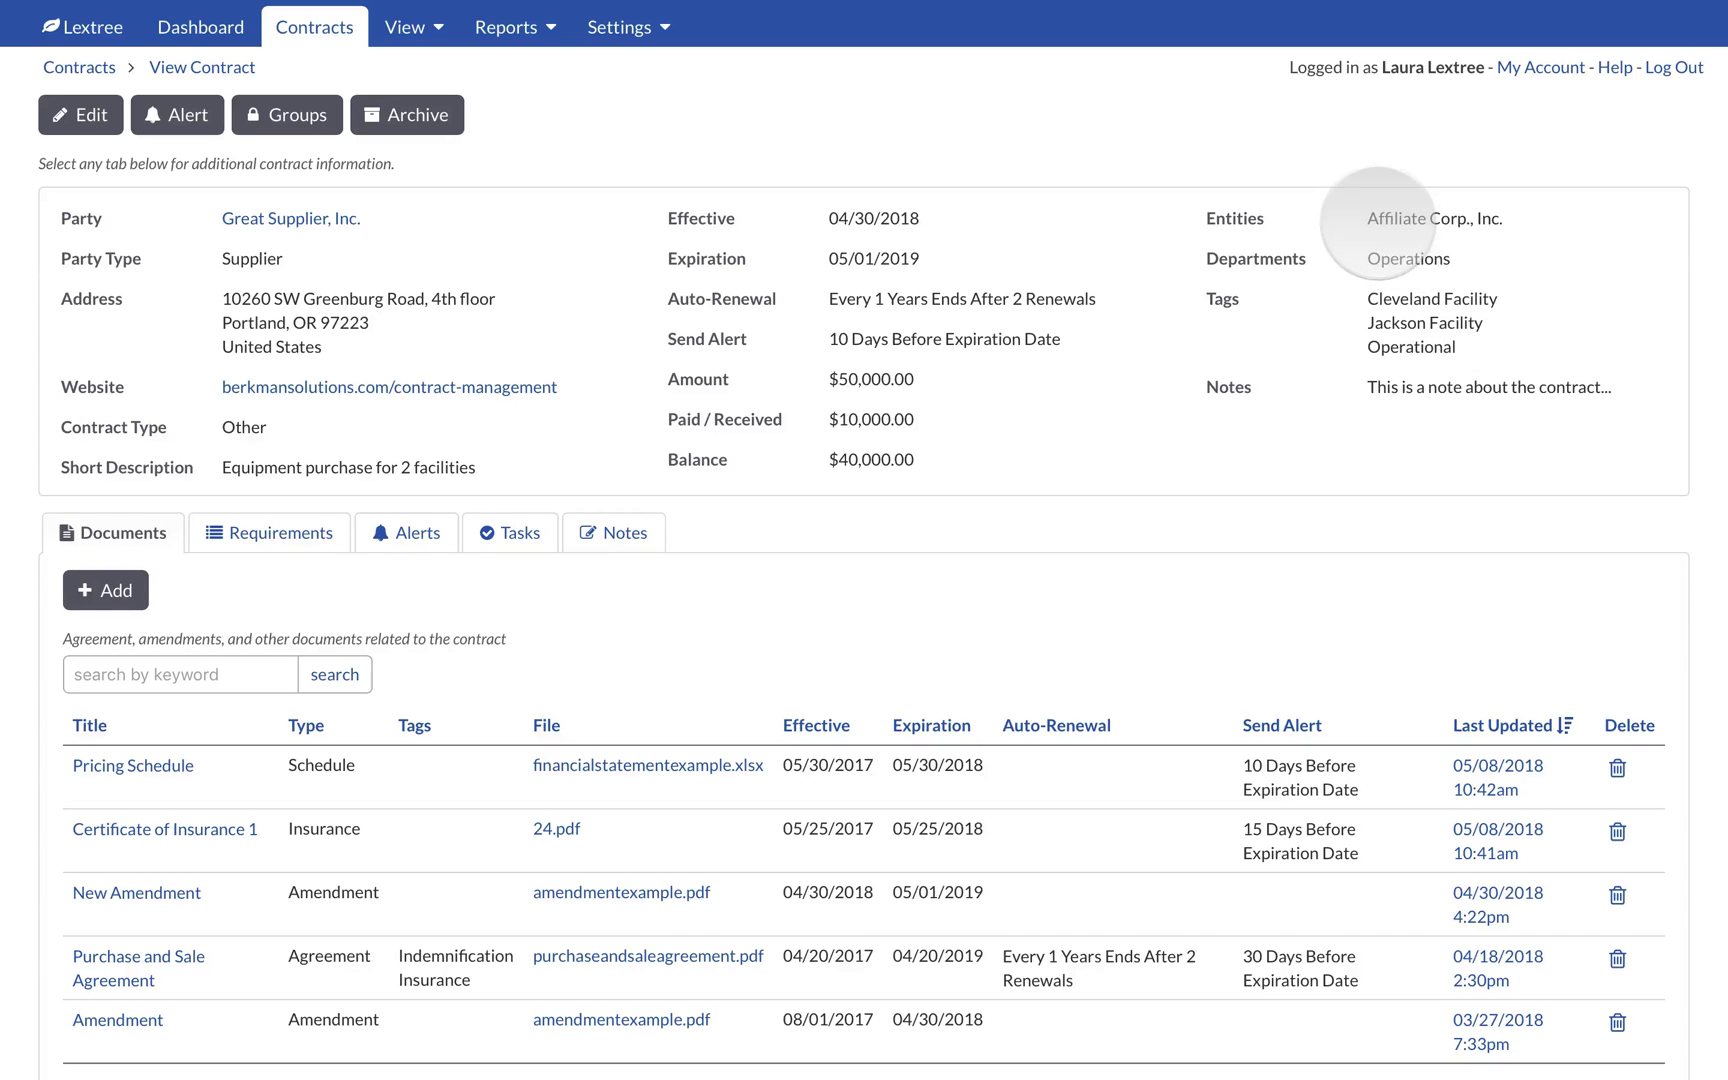
# Examine the contract's entity, department and tags in the Great Supplier, Inc. contract summary.
pyautogui.moveTo(1367, 218); pyautogui.dragTo(1497, 220)
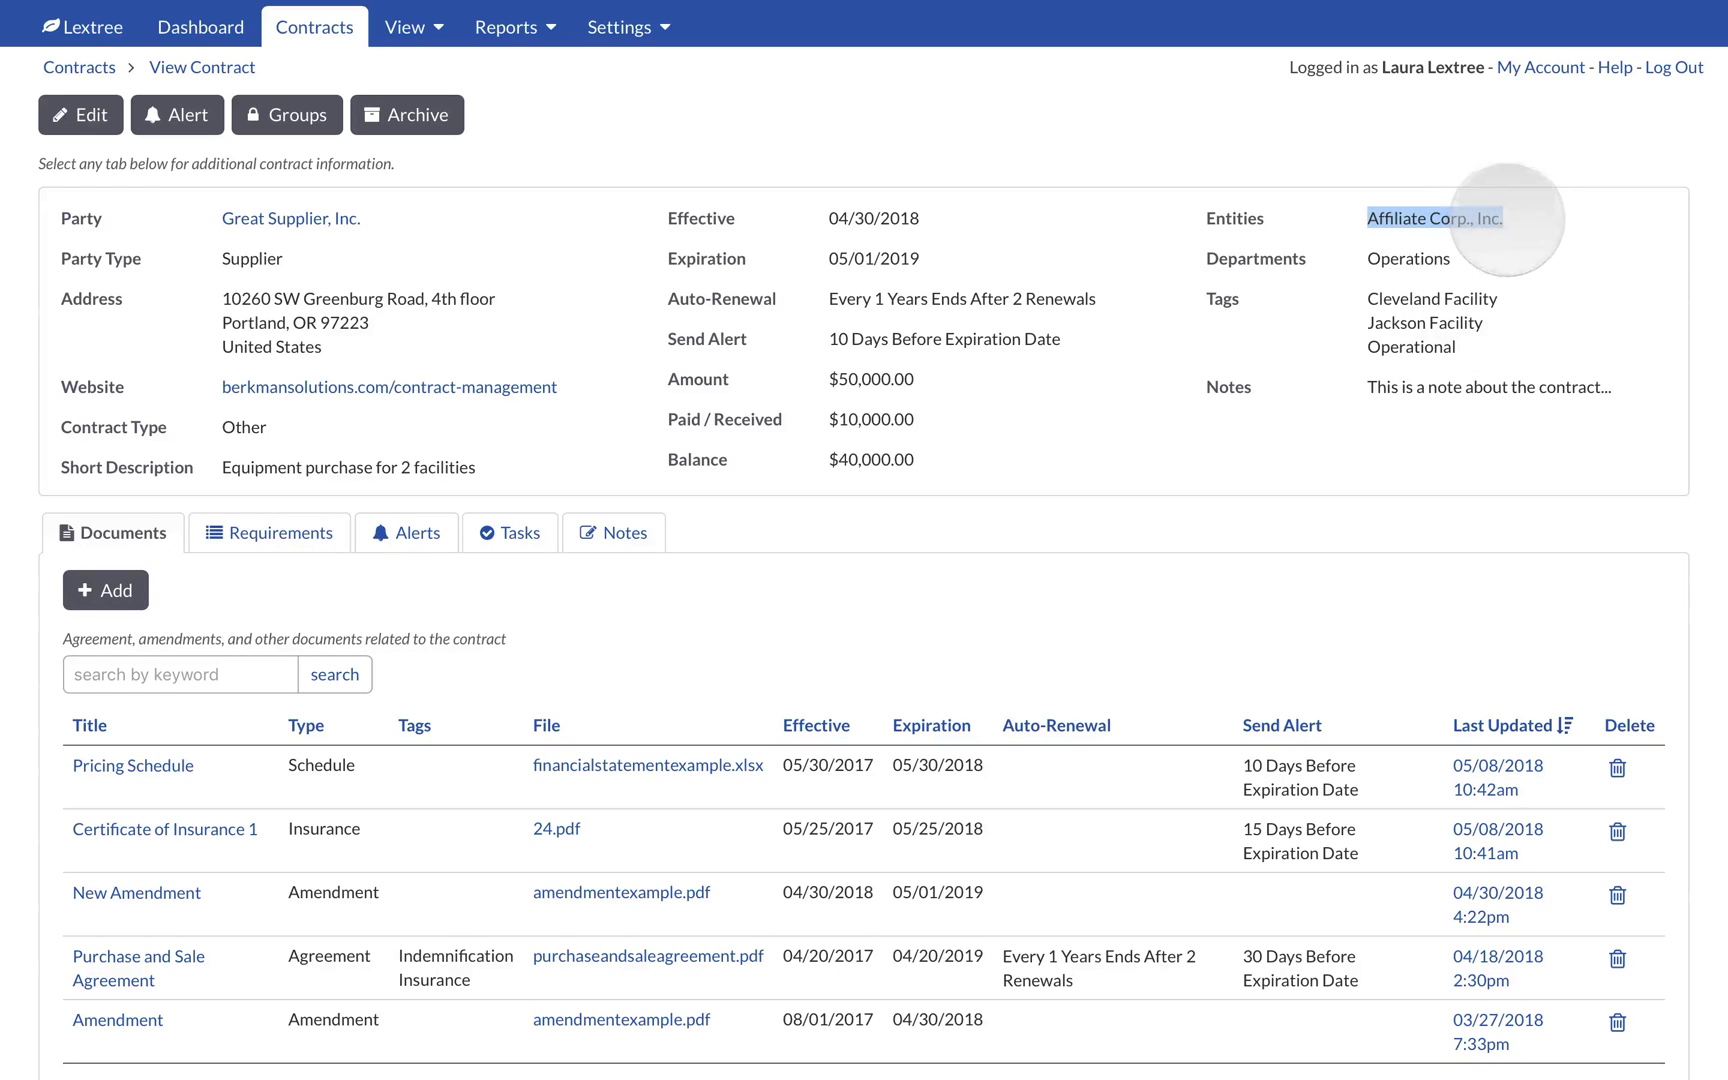
pyautogui.click(1443, 255)
pyautogui.doubleClick(1443, 255)
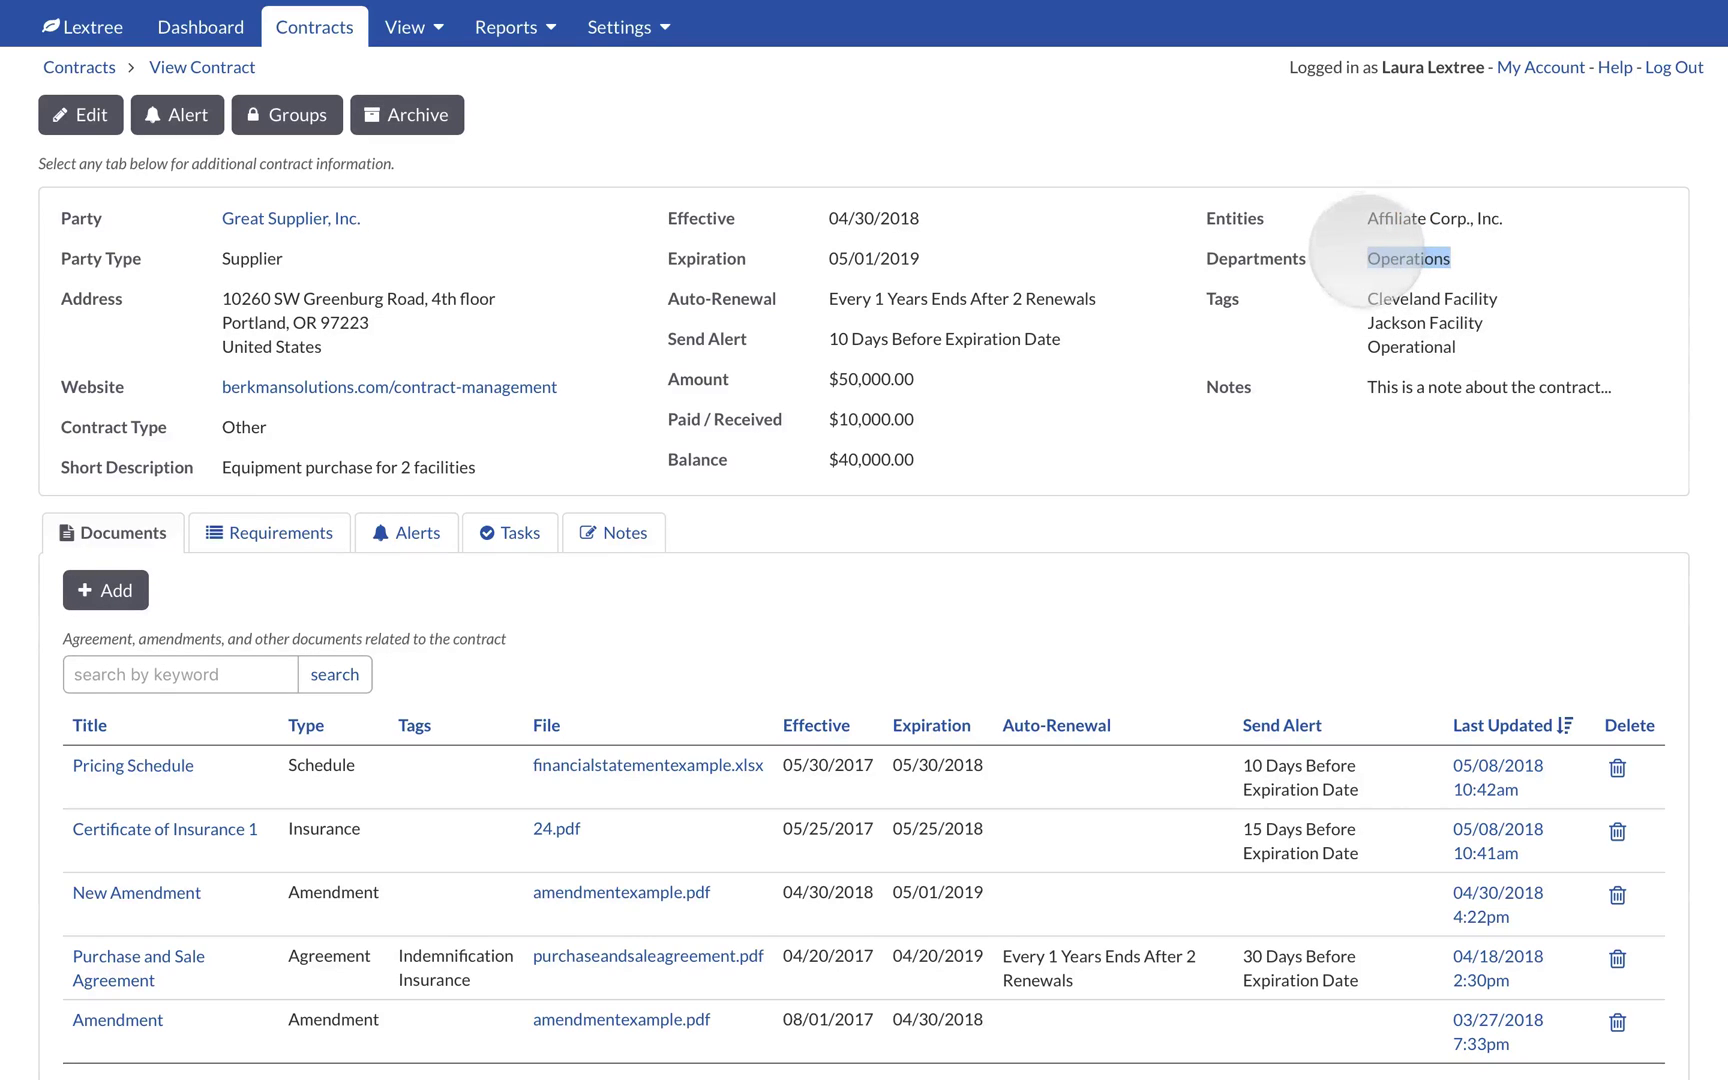
pyautogui.click(1220, 297)
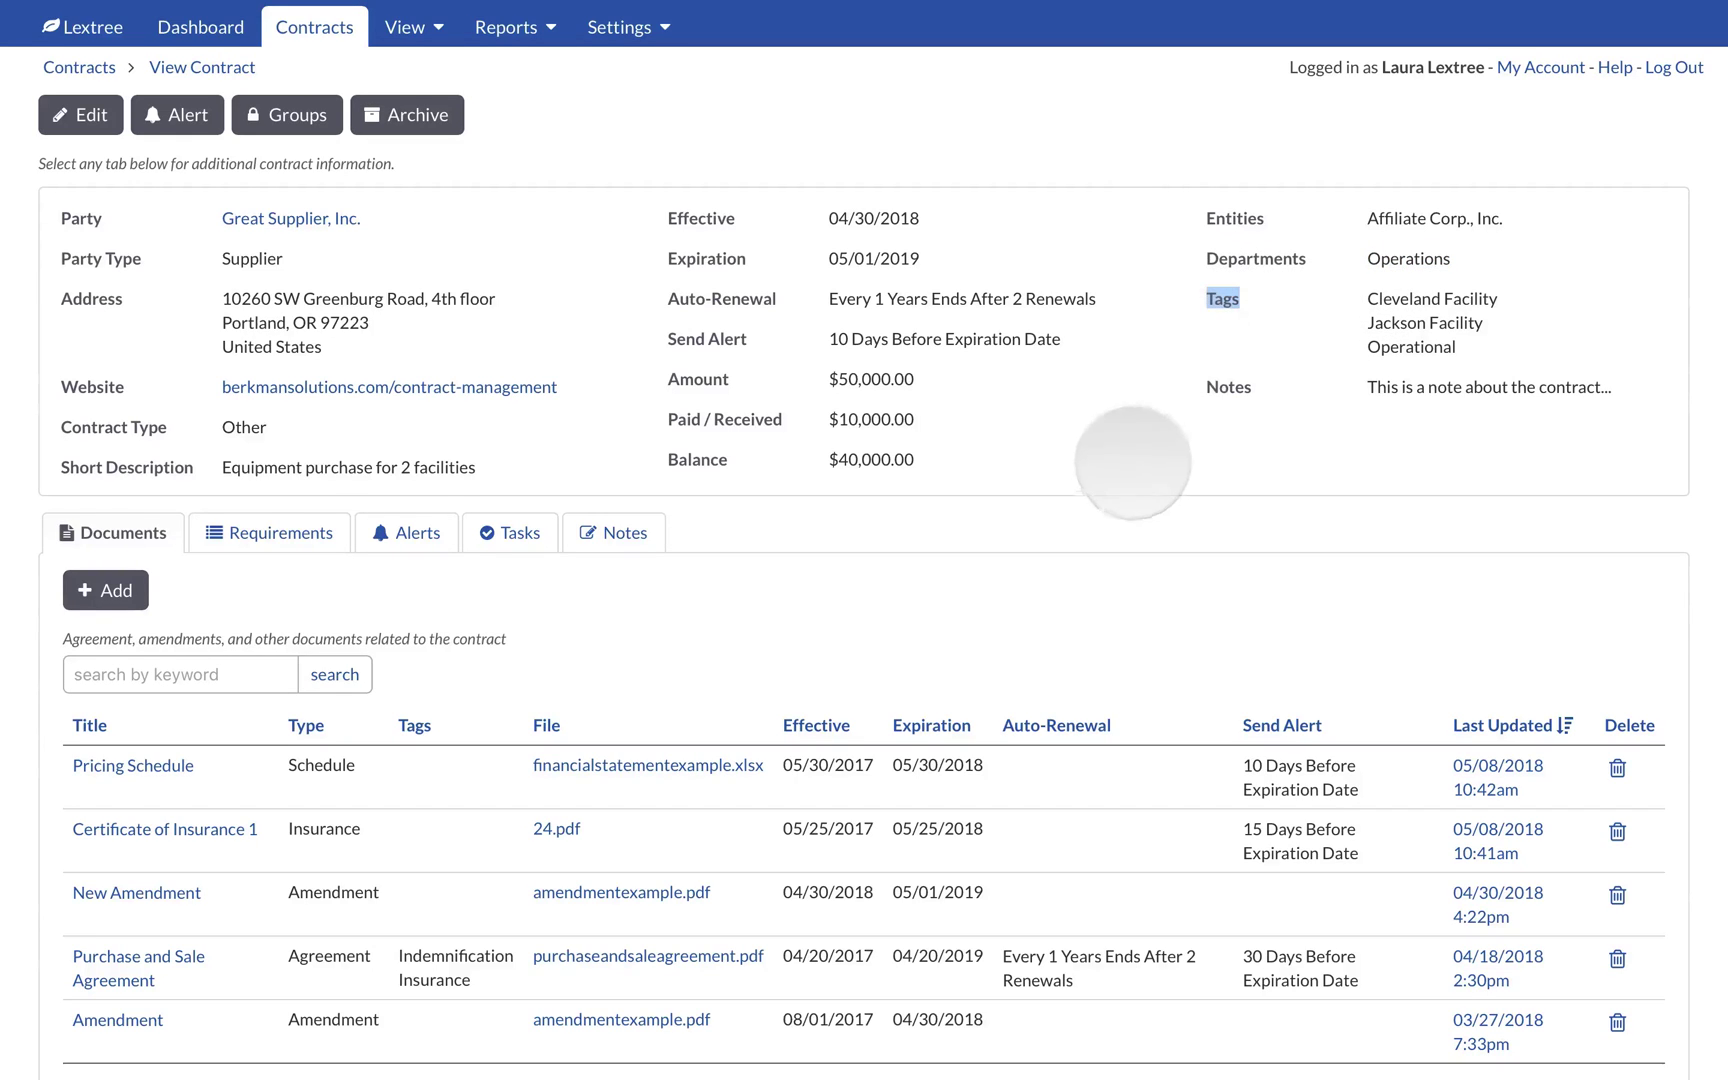
pyautogui.click(1130, 472)
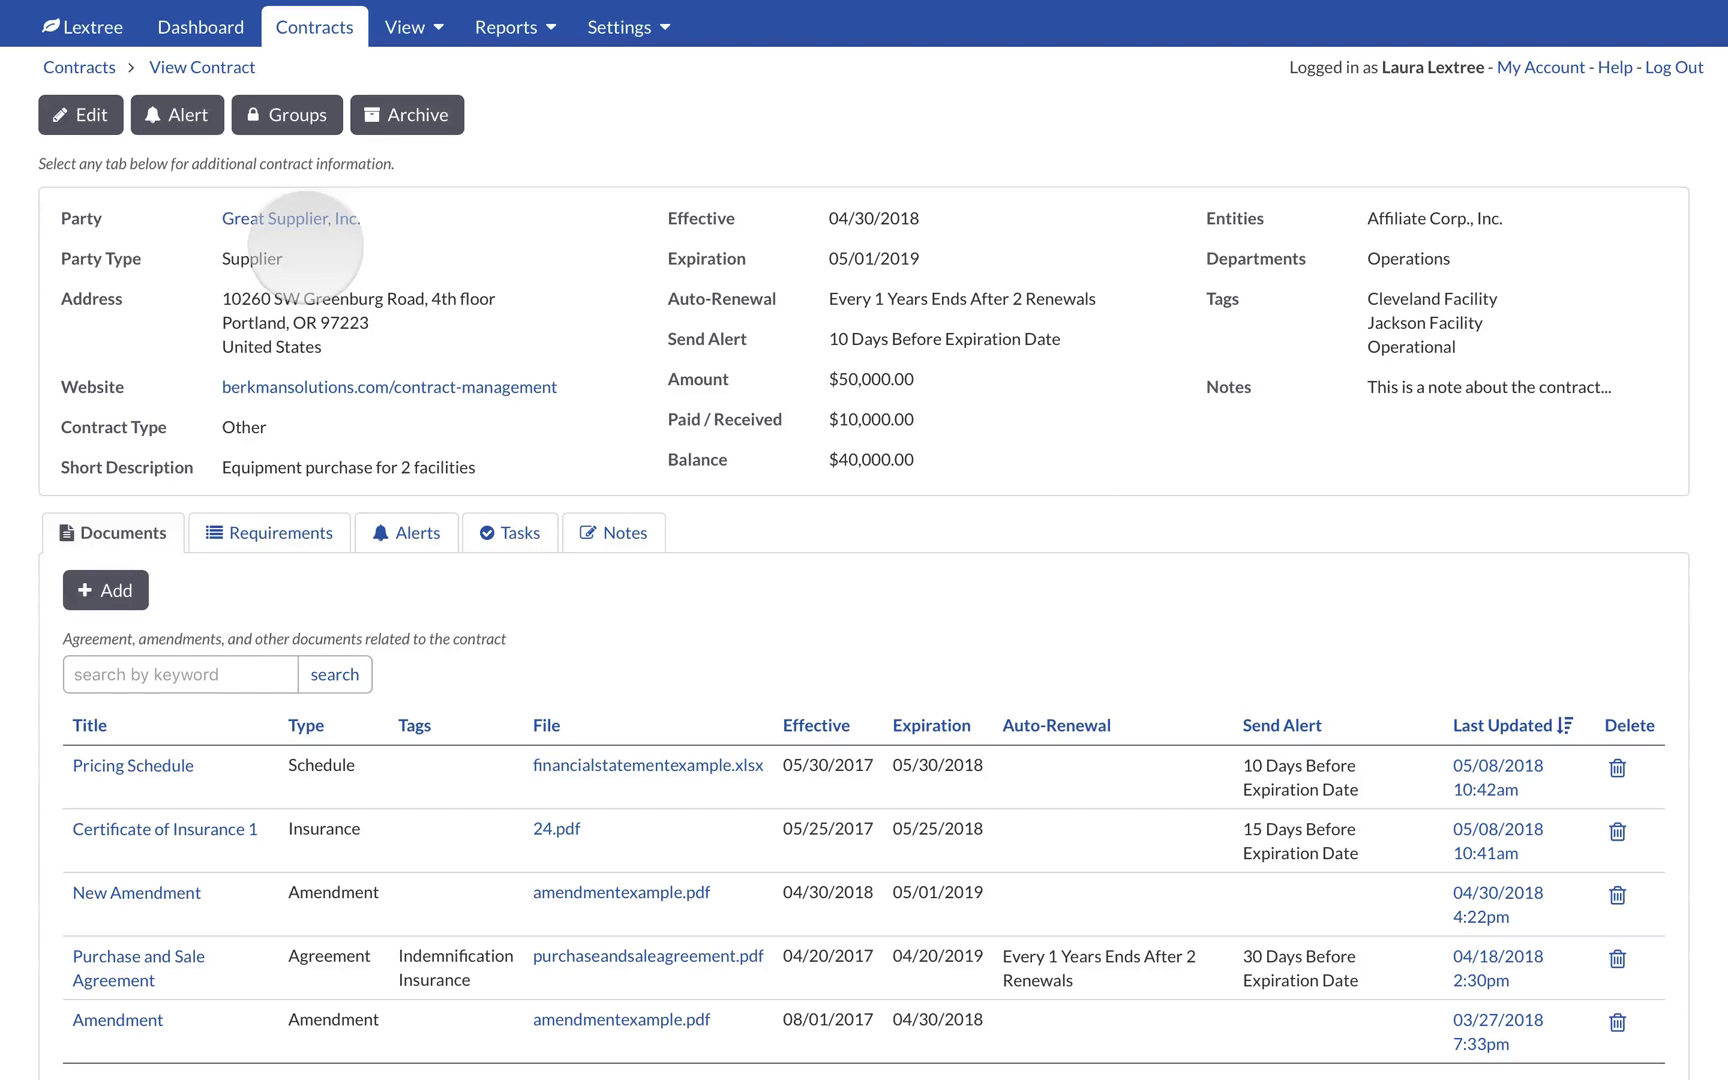
# Open the Purchase and Sale Agreement document's edit form and return to the contract view without changing anything.
pyautogui.click(76, 126)
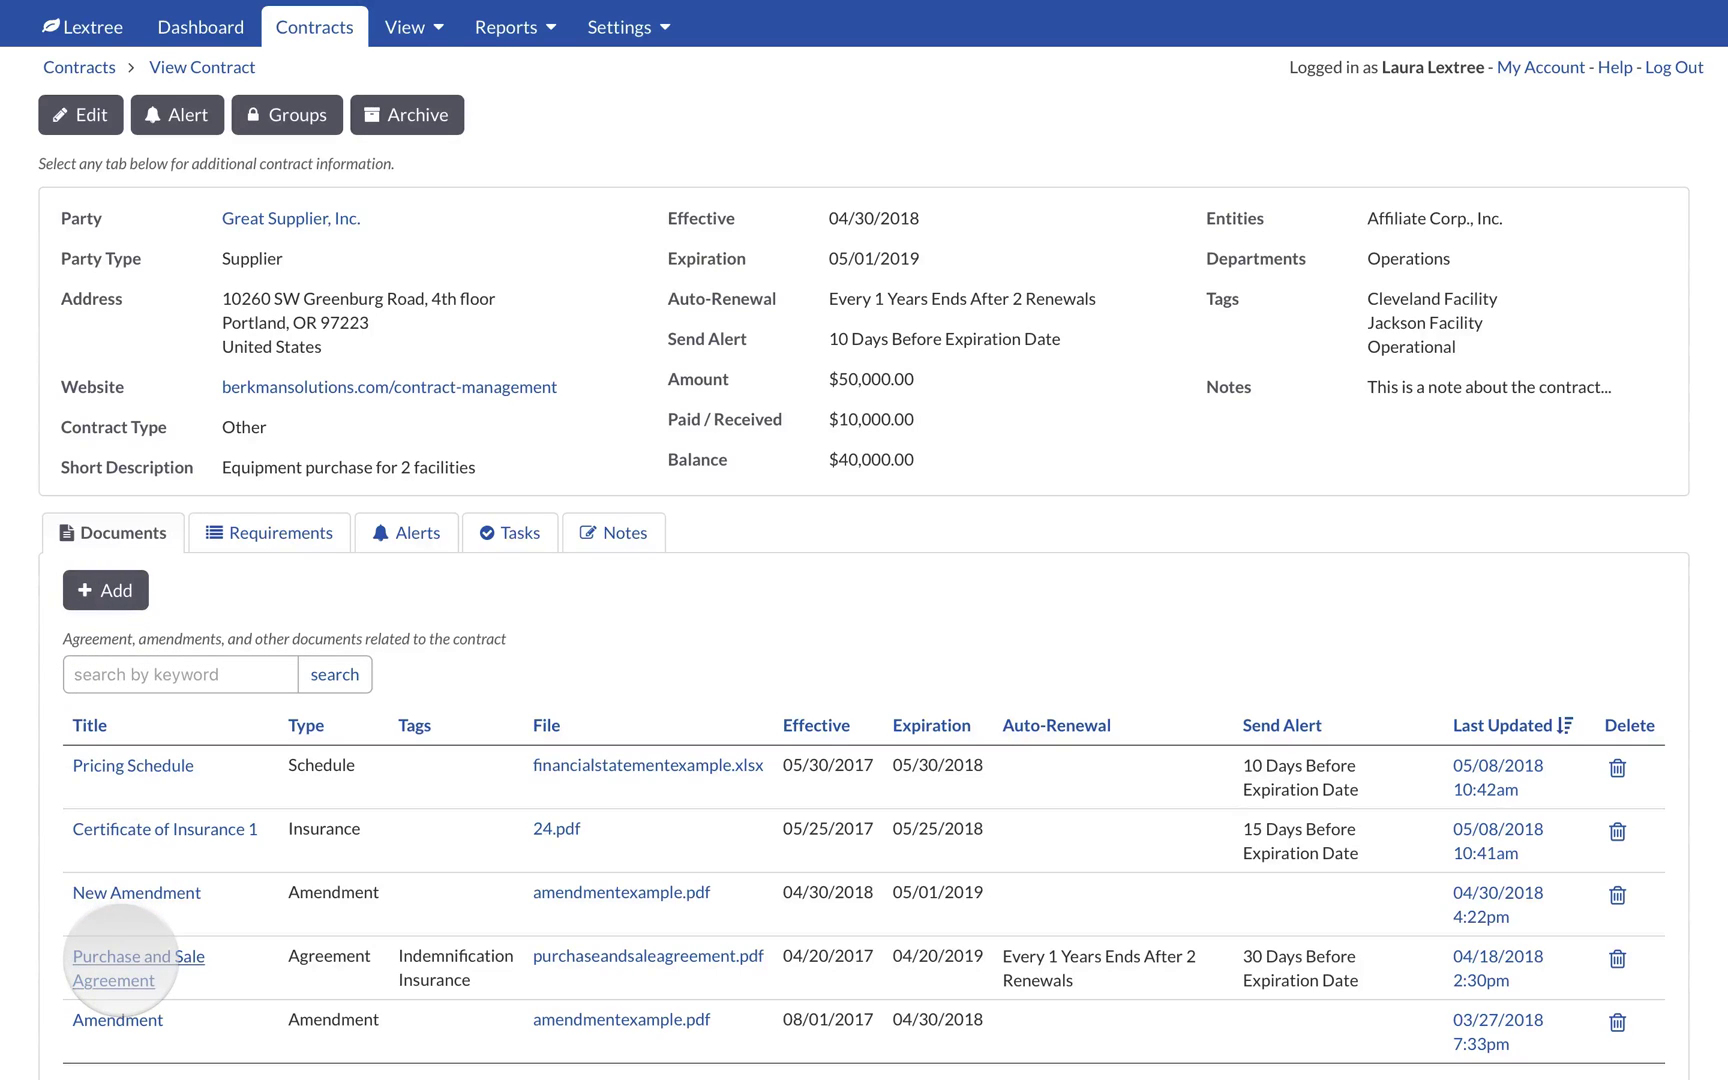
pyautogui.click(120, 960)
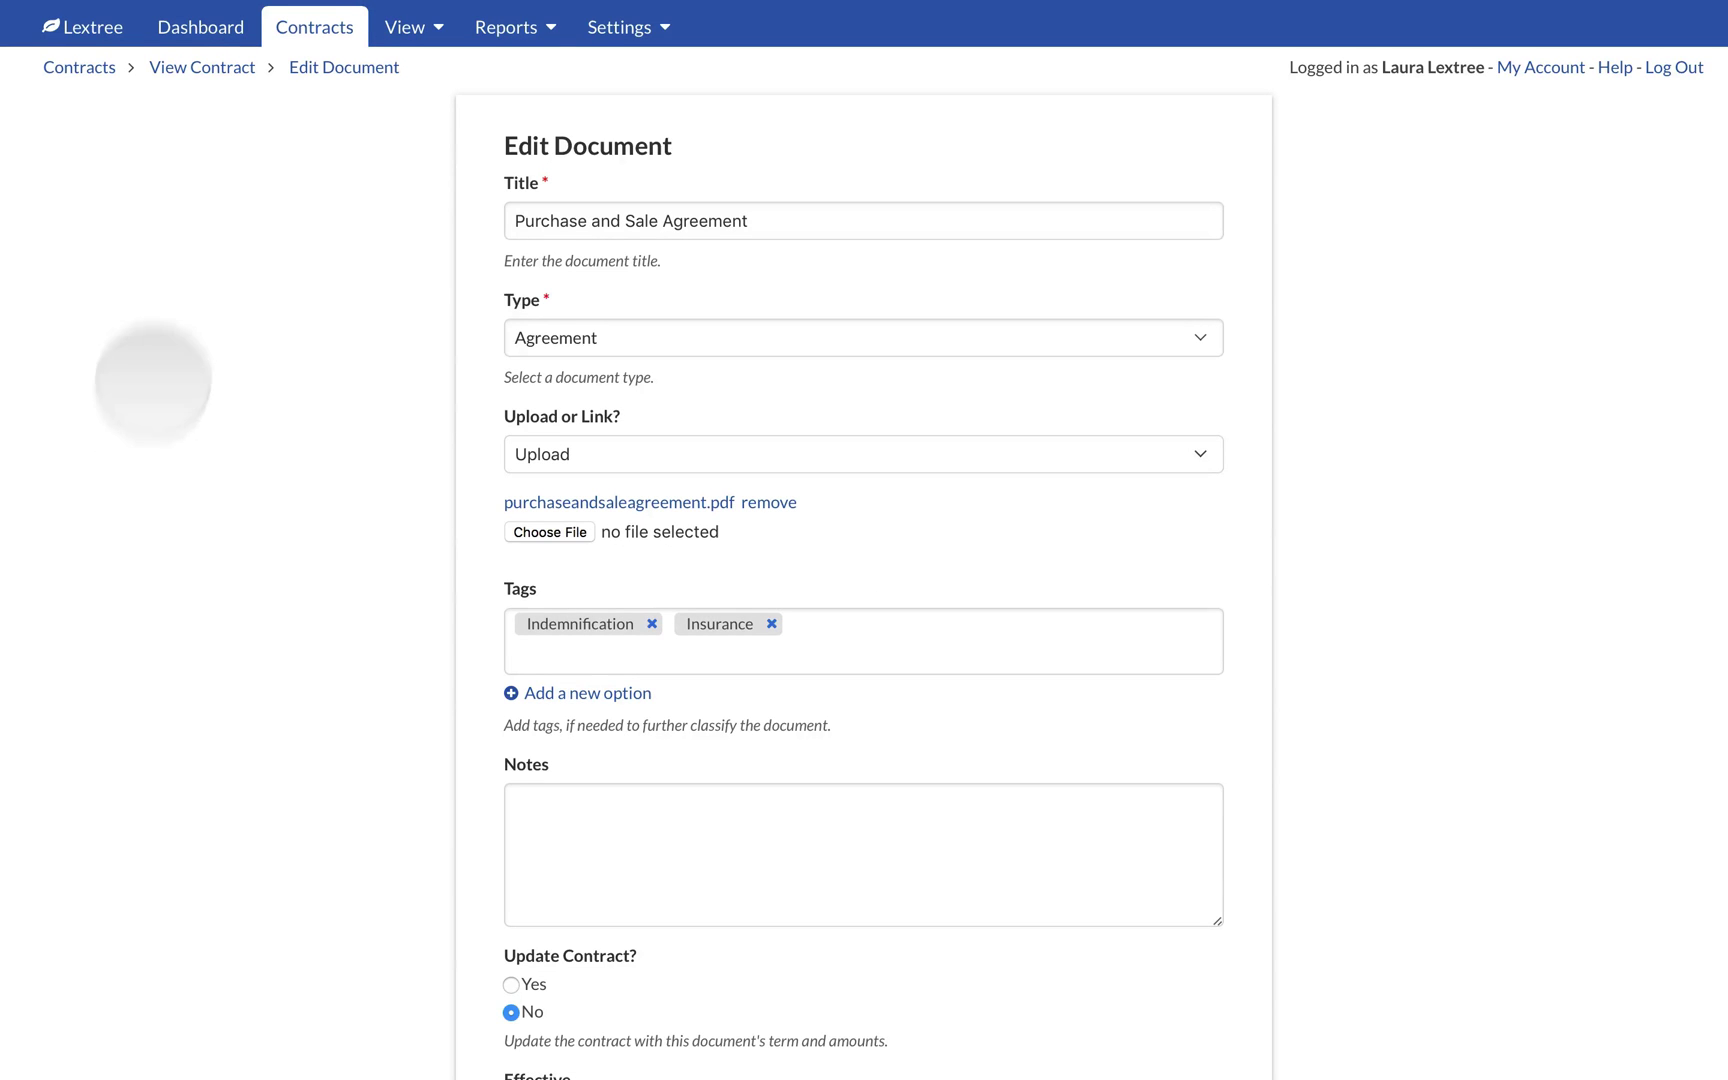
pyautogui.click(218, 67)
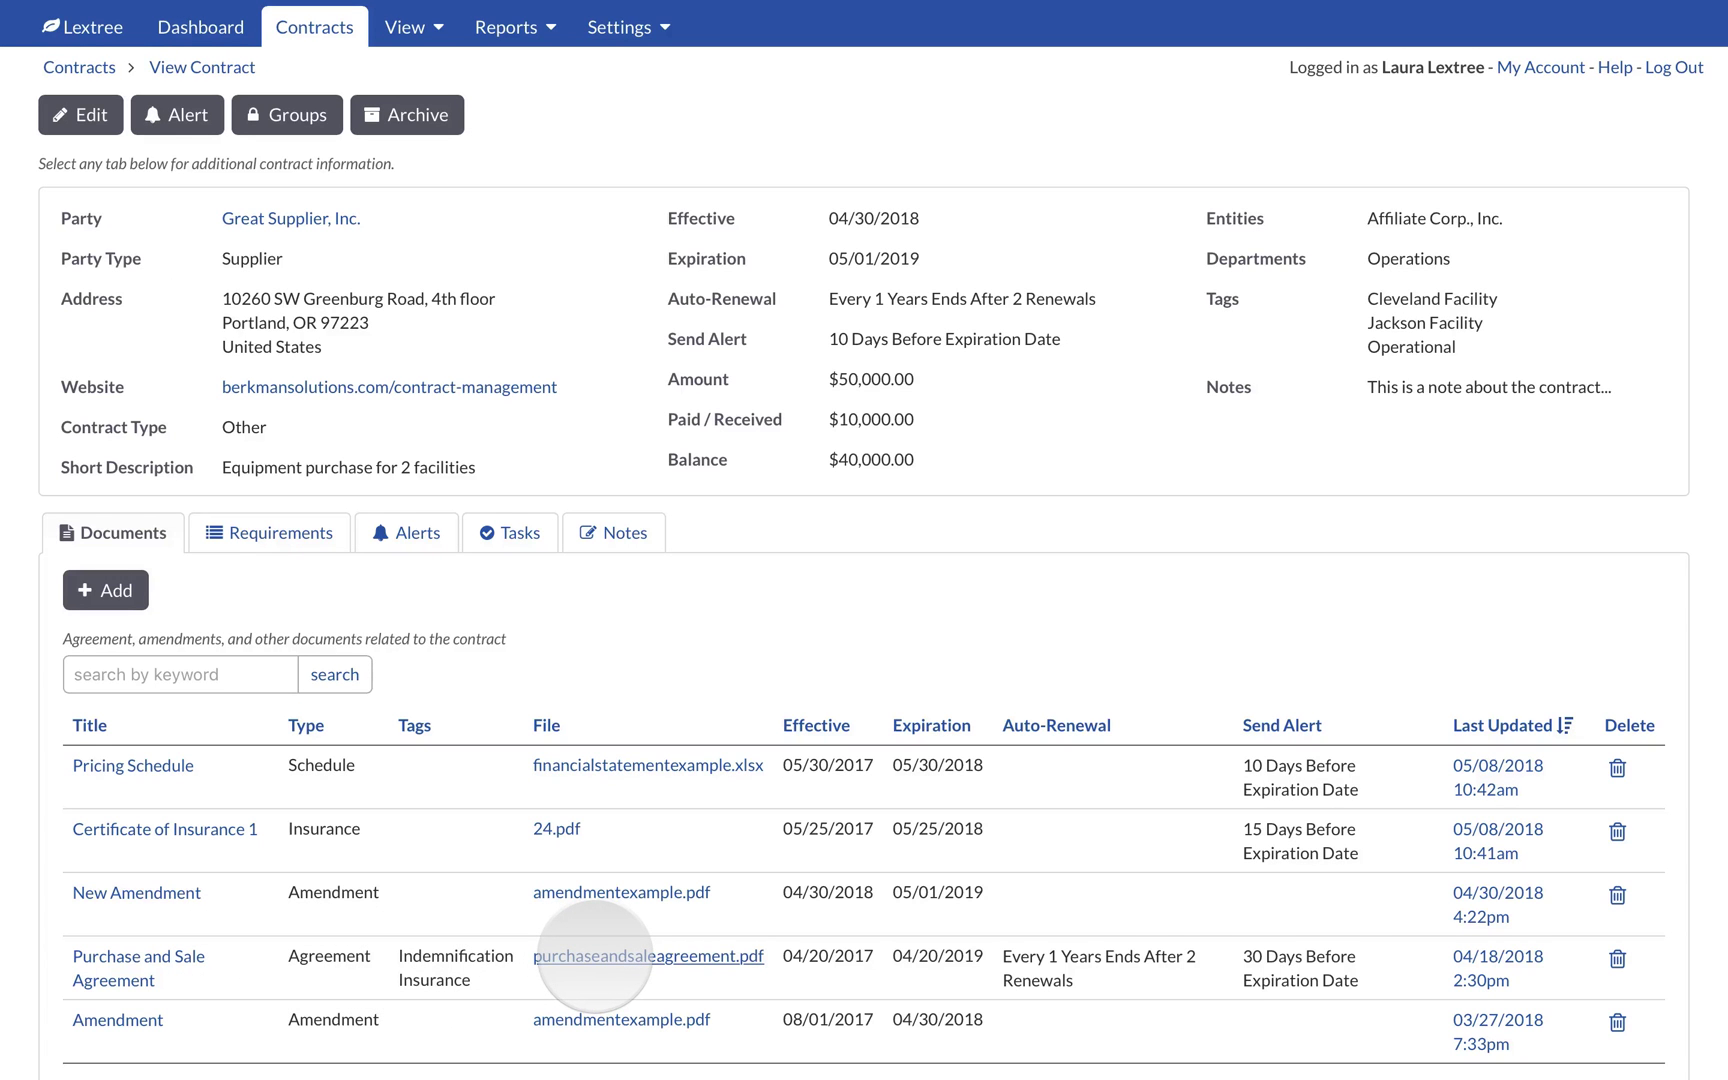
# Preview the files purchaseandsaleagreement.pdf and financialstatementexample.xlsx, closing each preview.
pyautogui.click(595, 956)
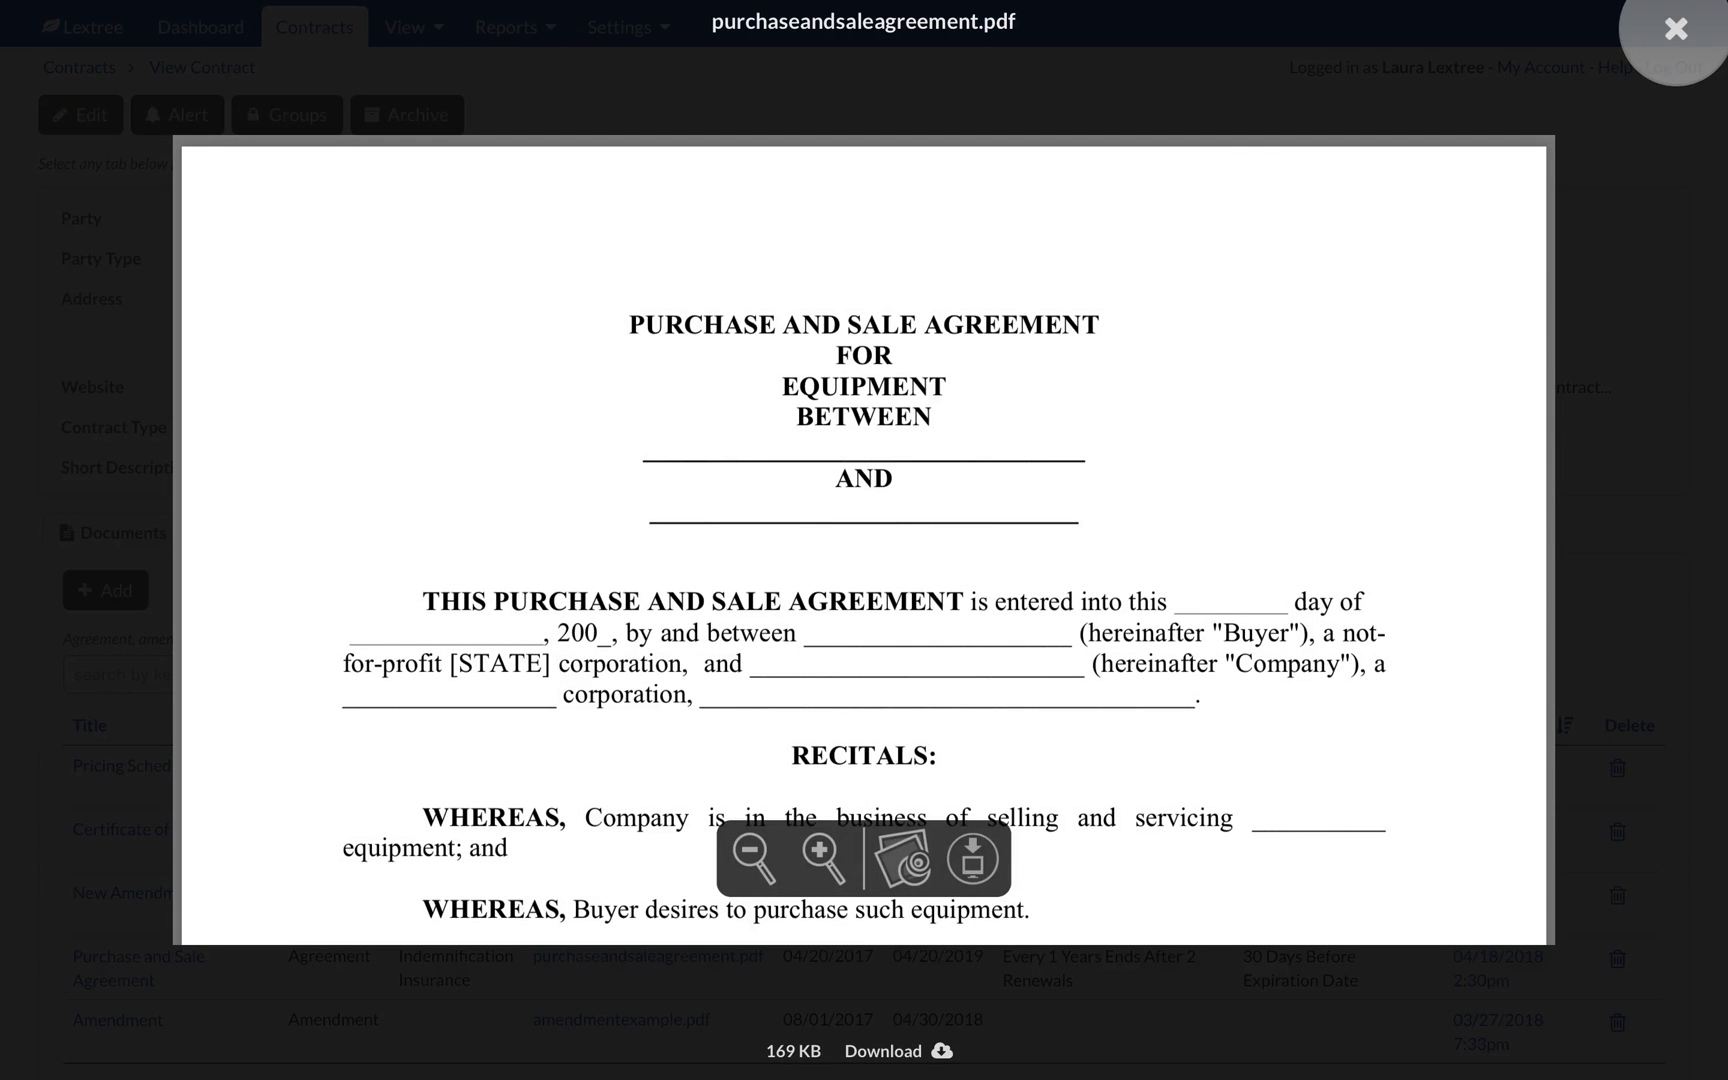
pyautogui.click(1676, 28)
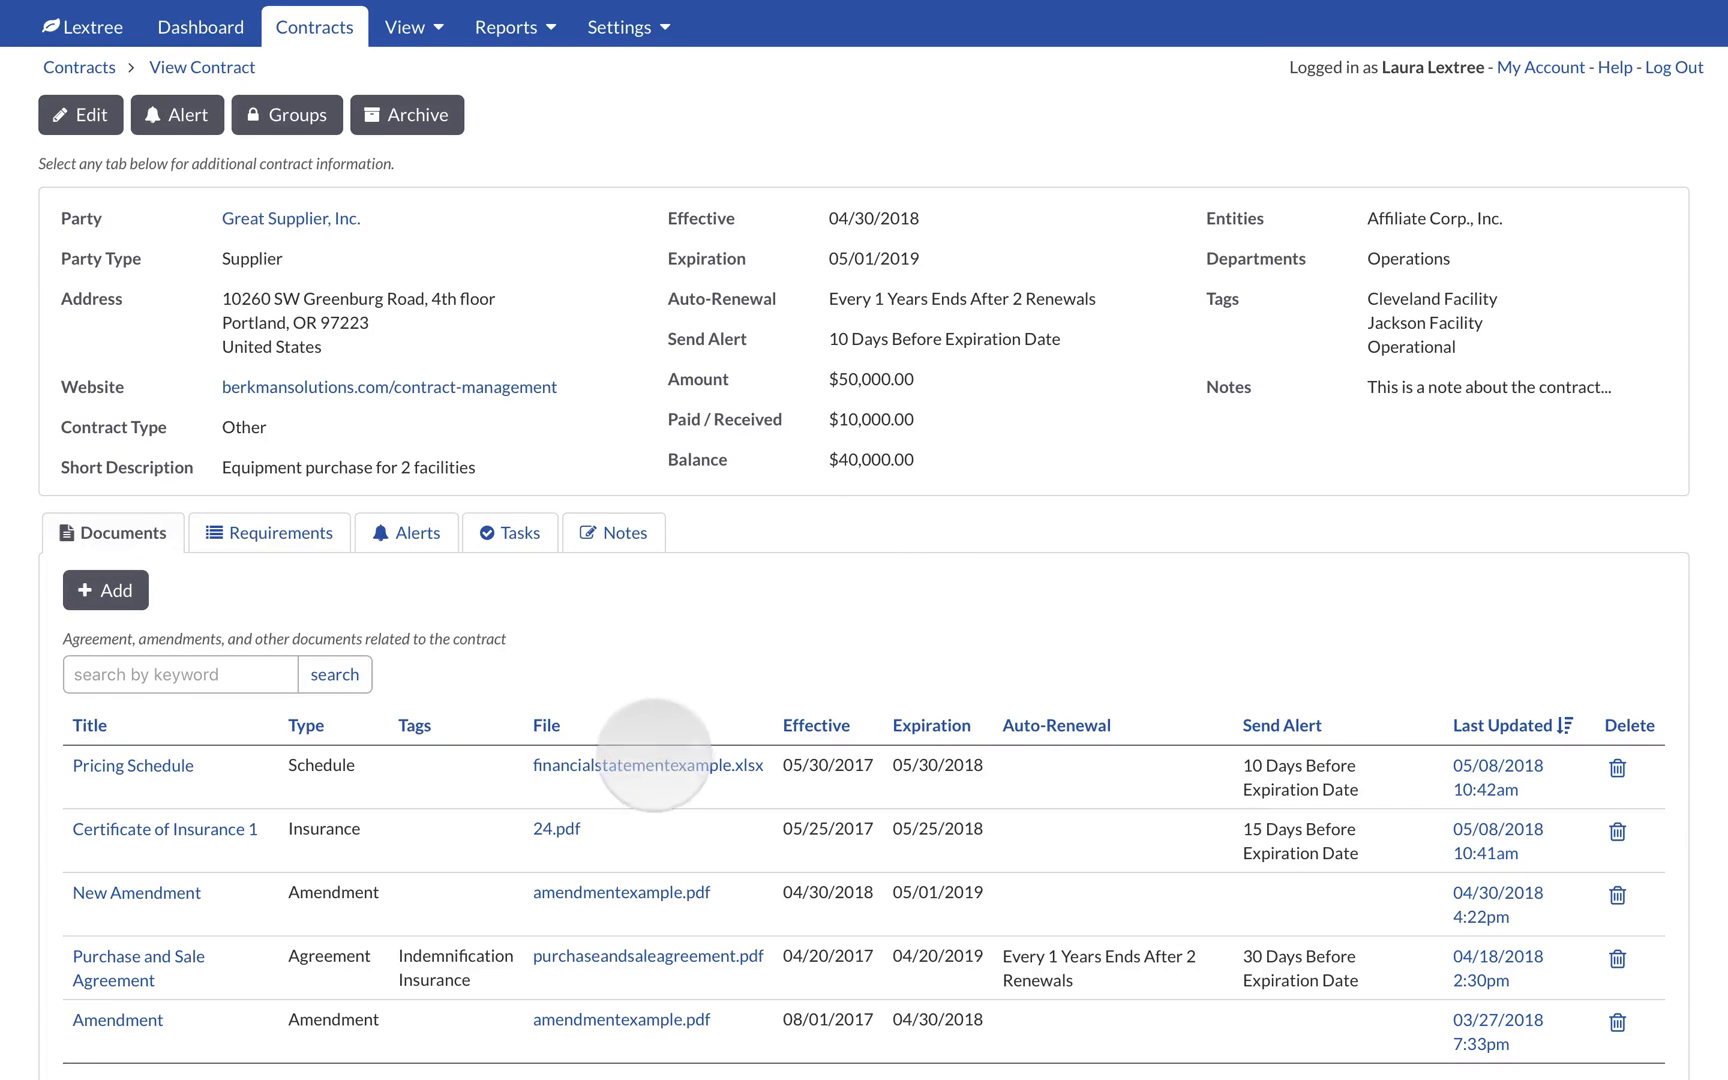
pyautogui.click(651, 764)
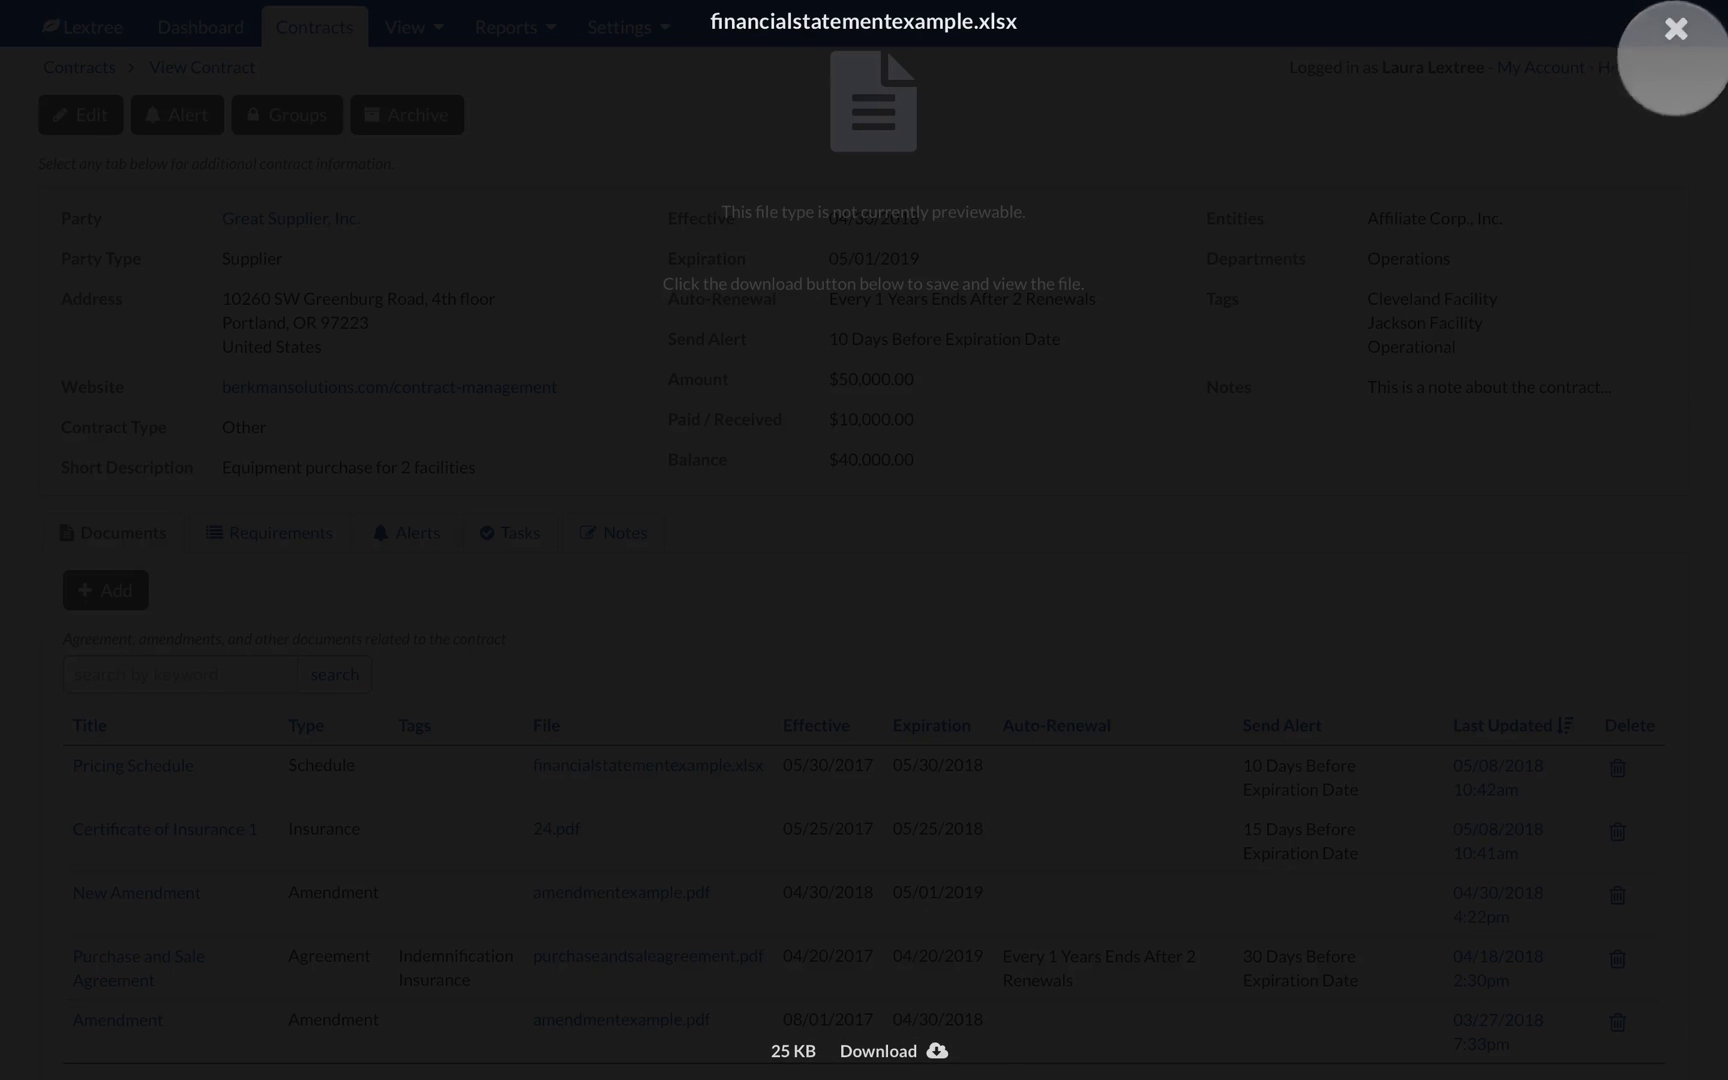
pyautogui.click(1676, 28)
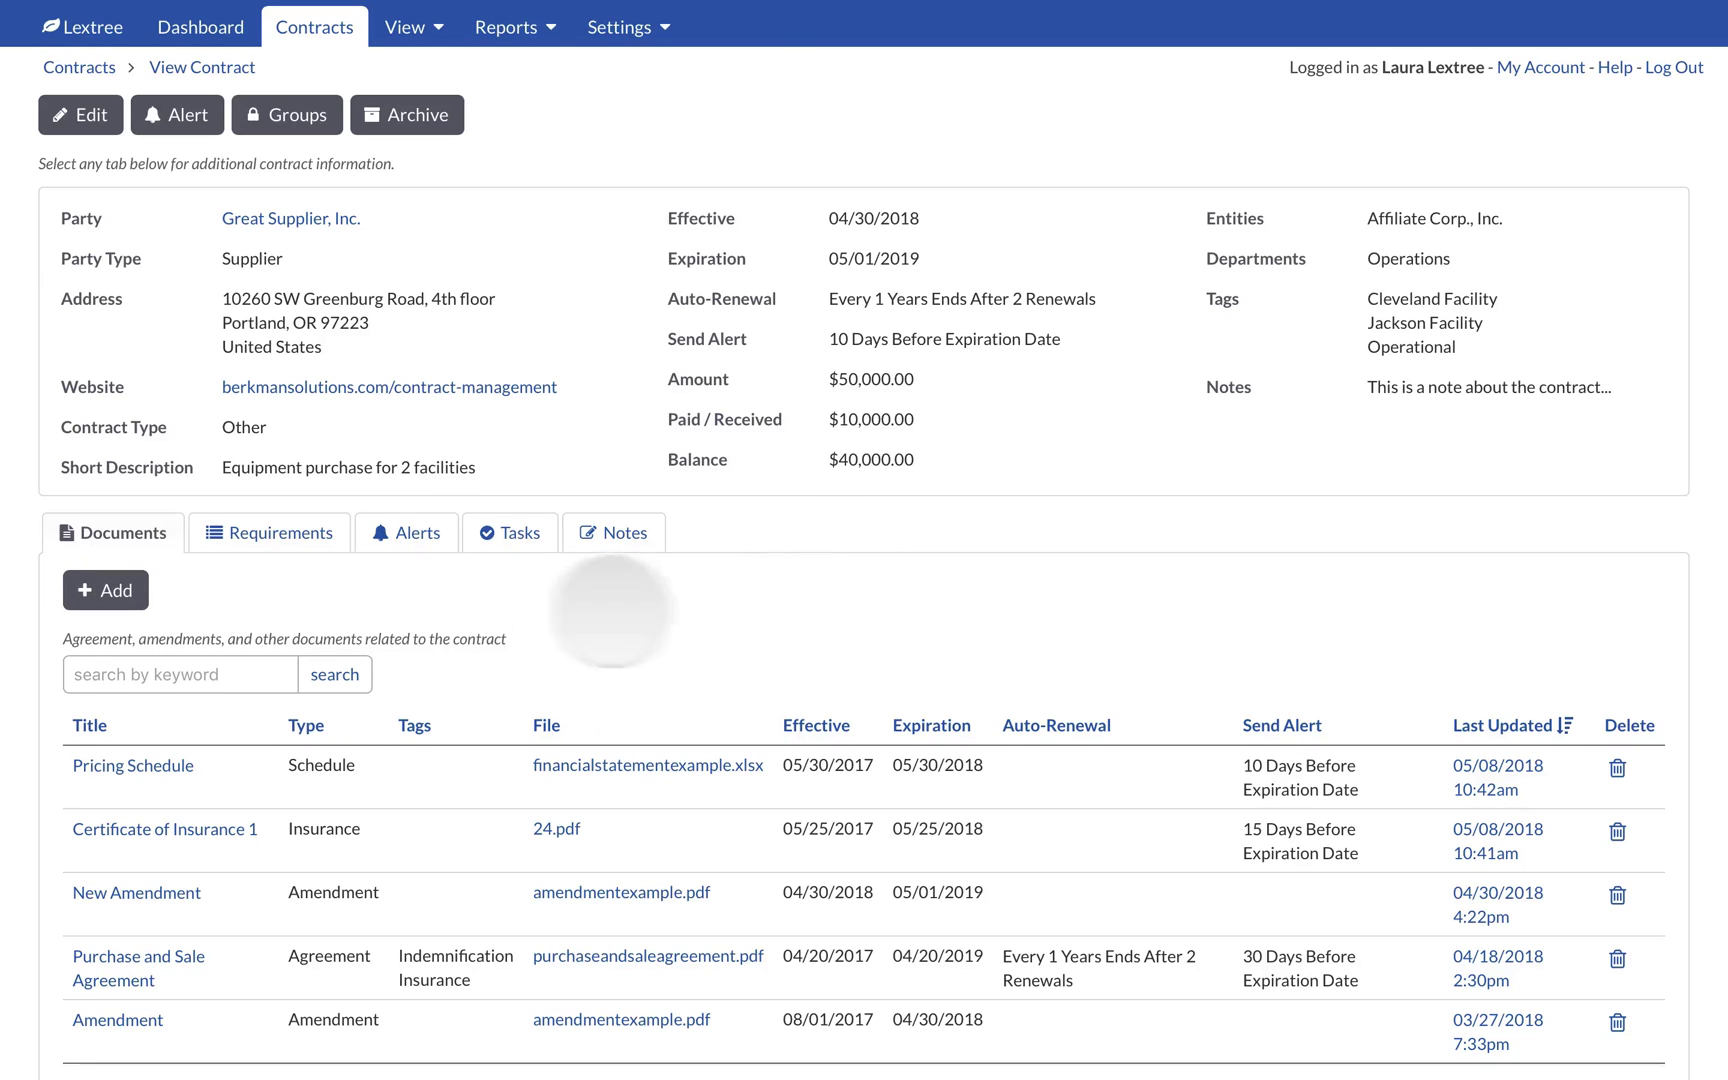
# Review the full list of the contract's requirements.
pyautogui.click(273, 535)
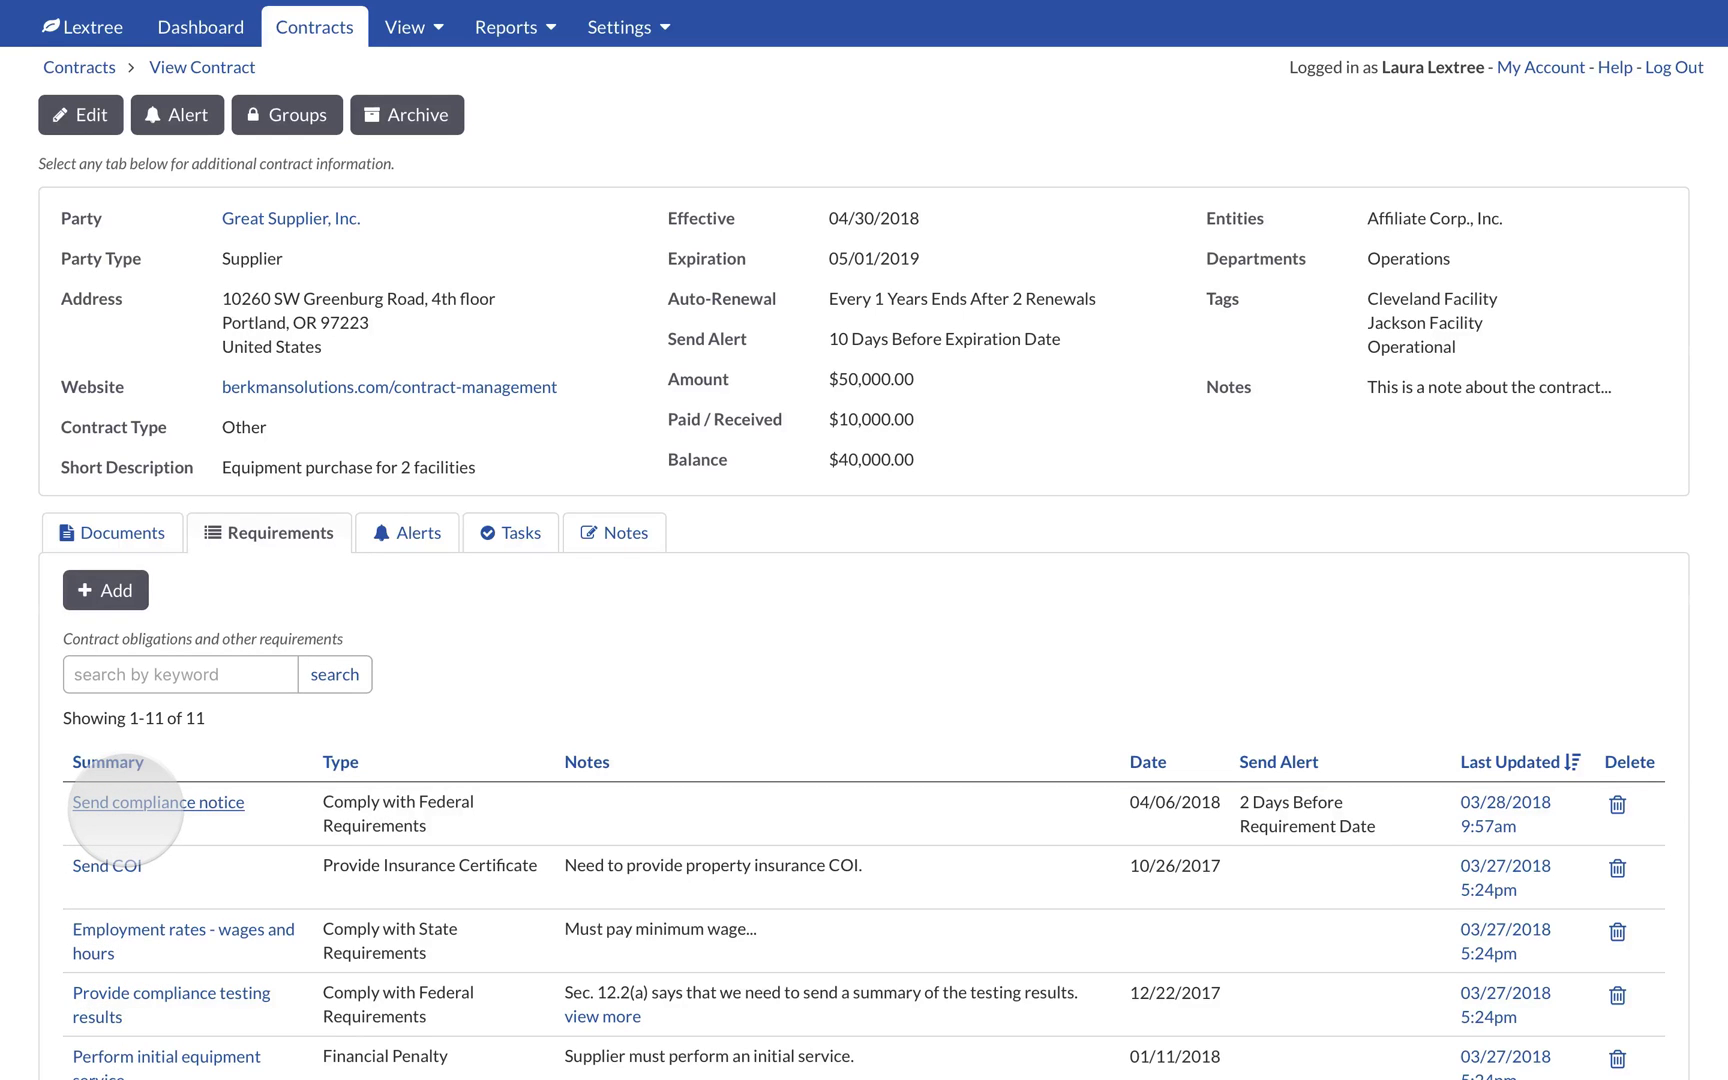
pyautogui.scroll(-3, 289, 937)
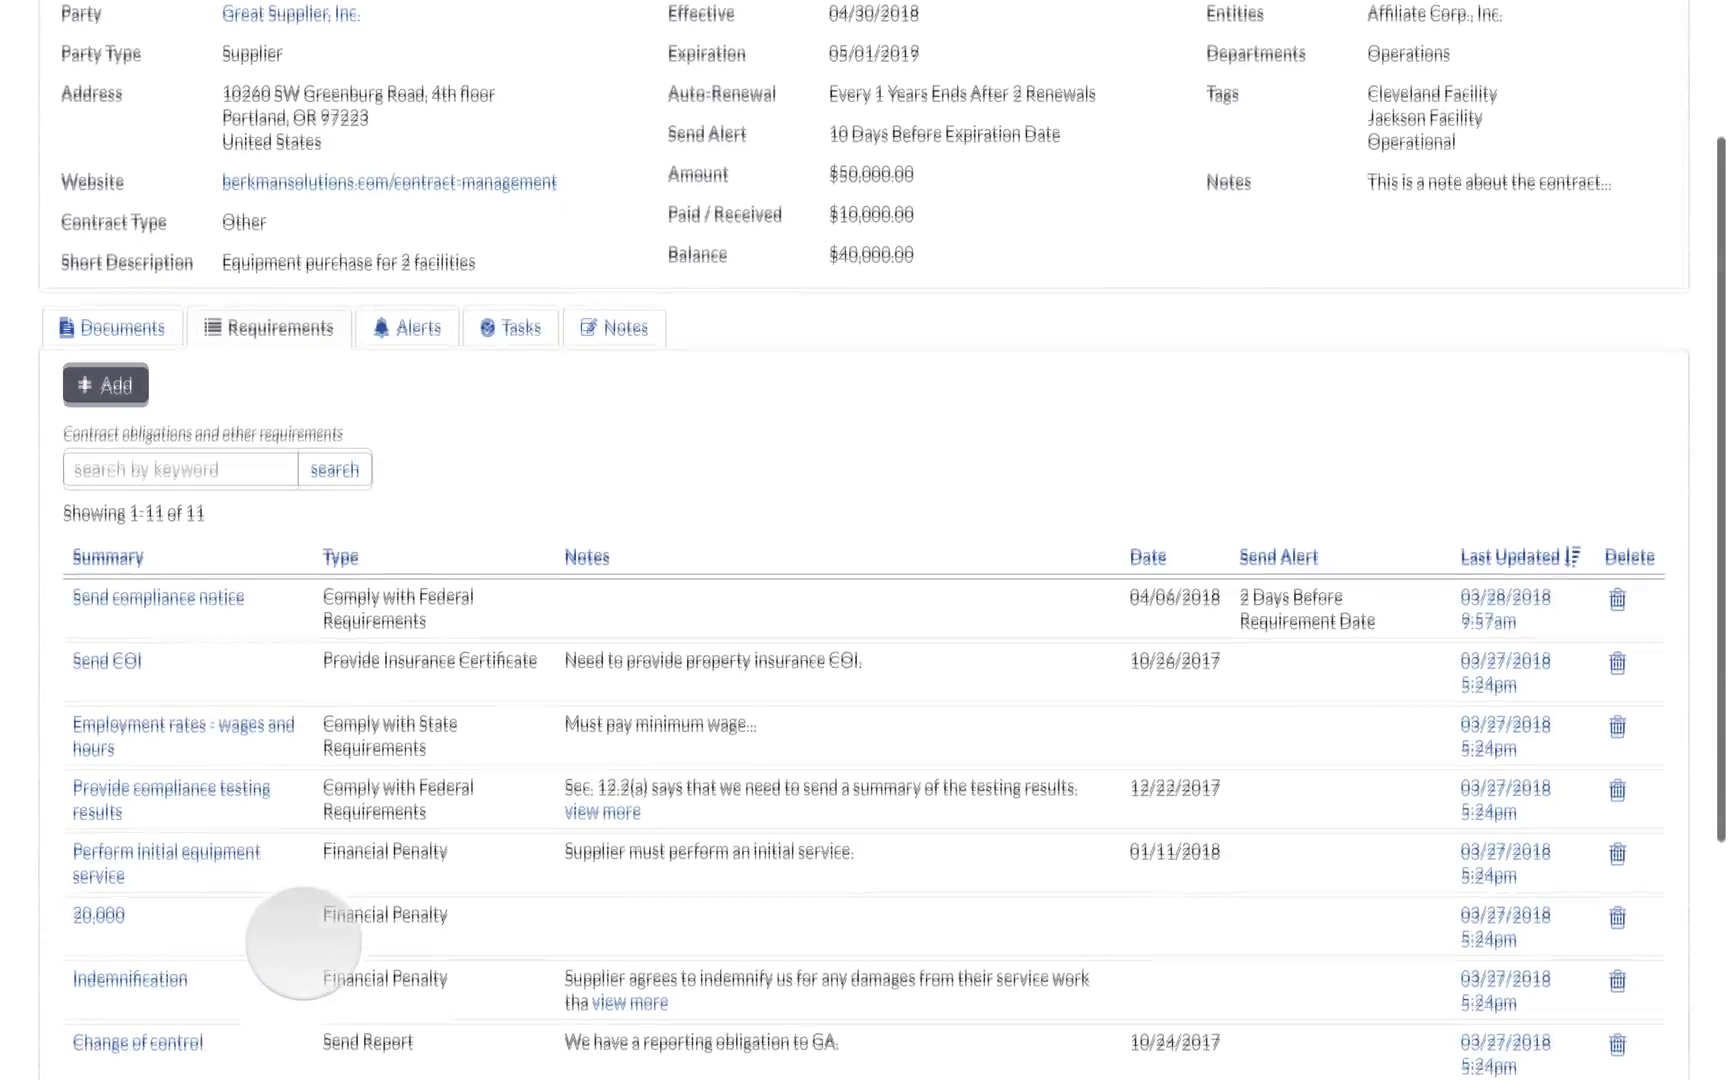
pyautogui.scroll(-2, 303, 942)
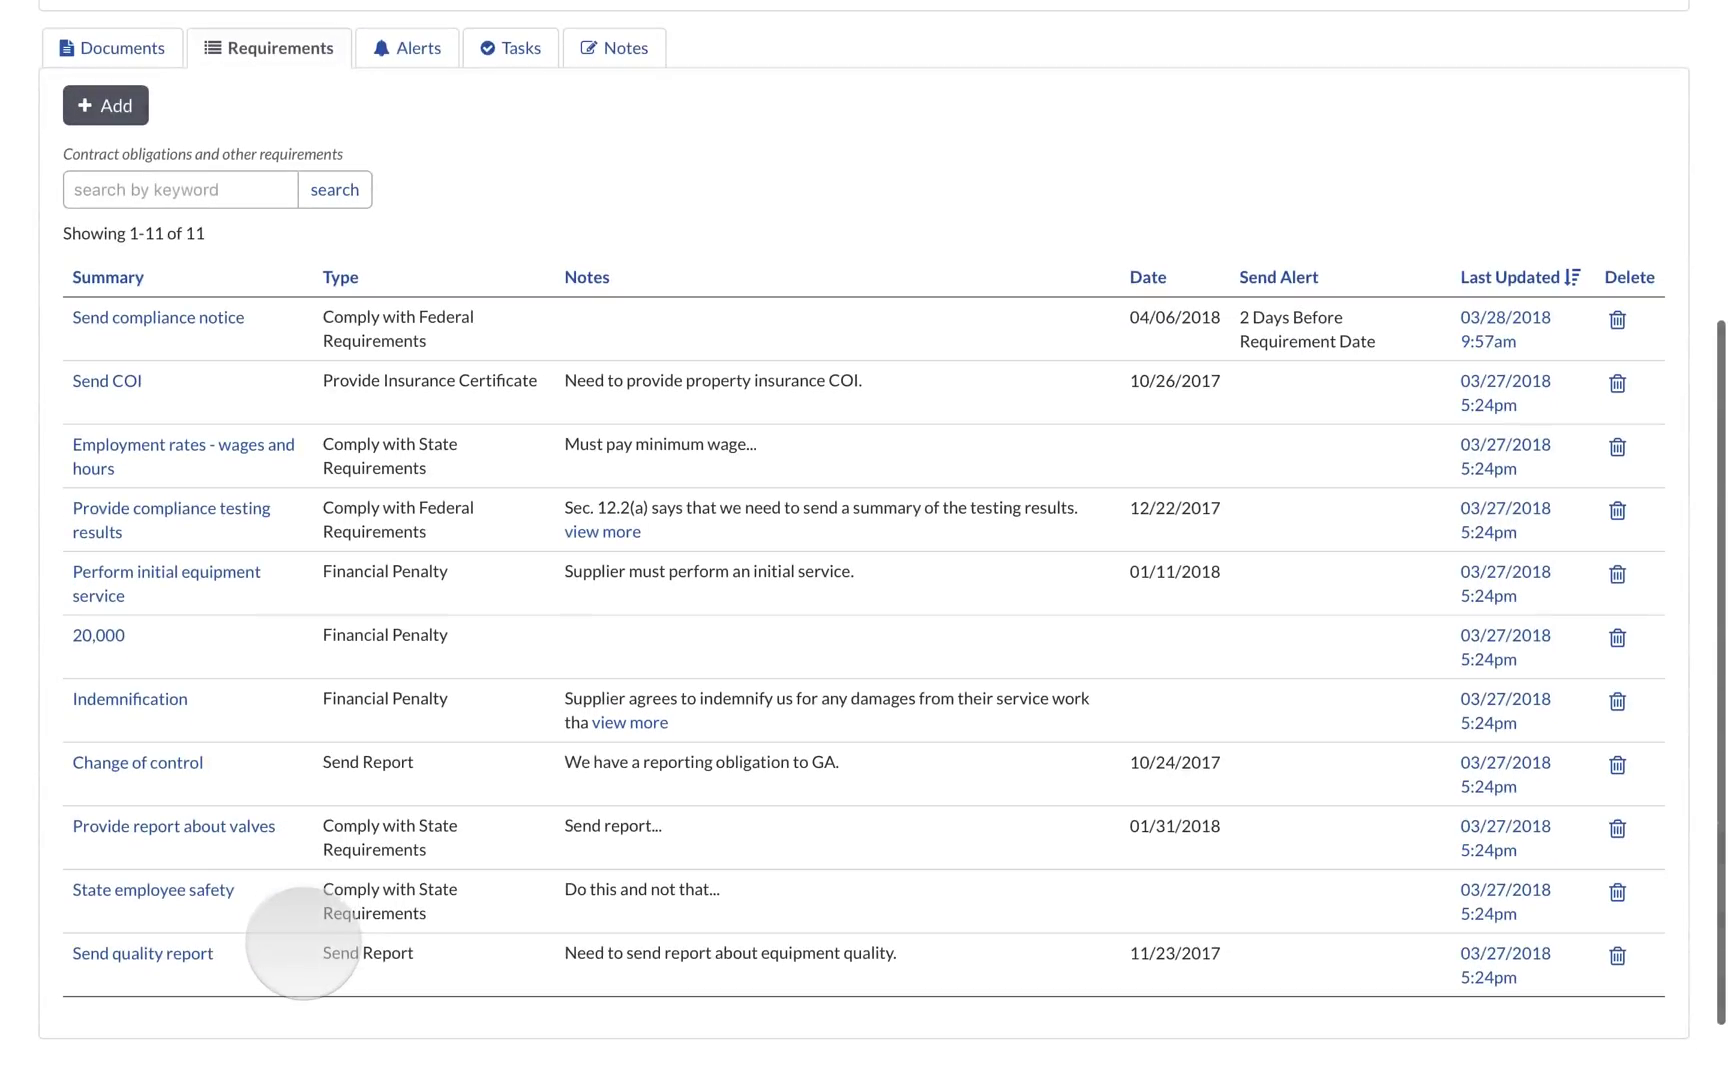
pyautogui.scroll(3, 303, 942)
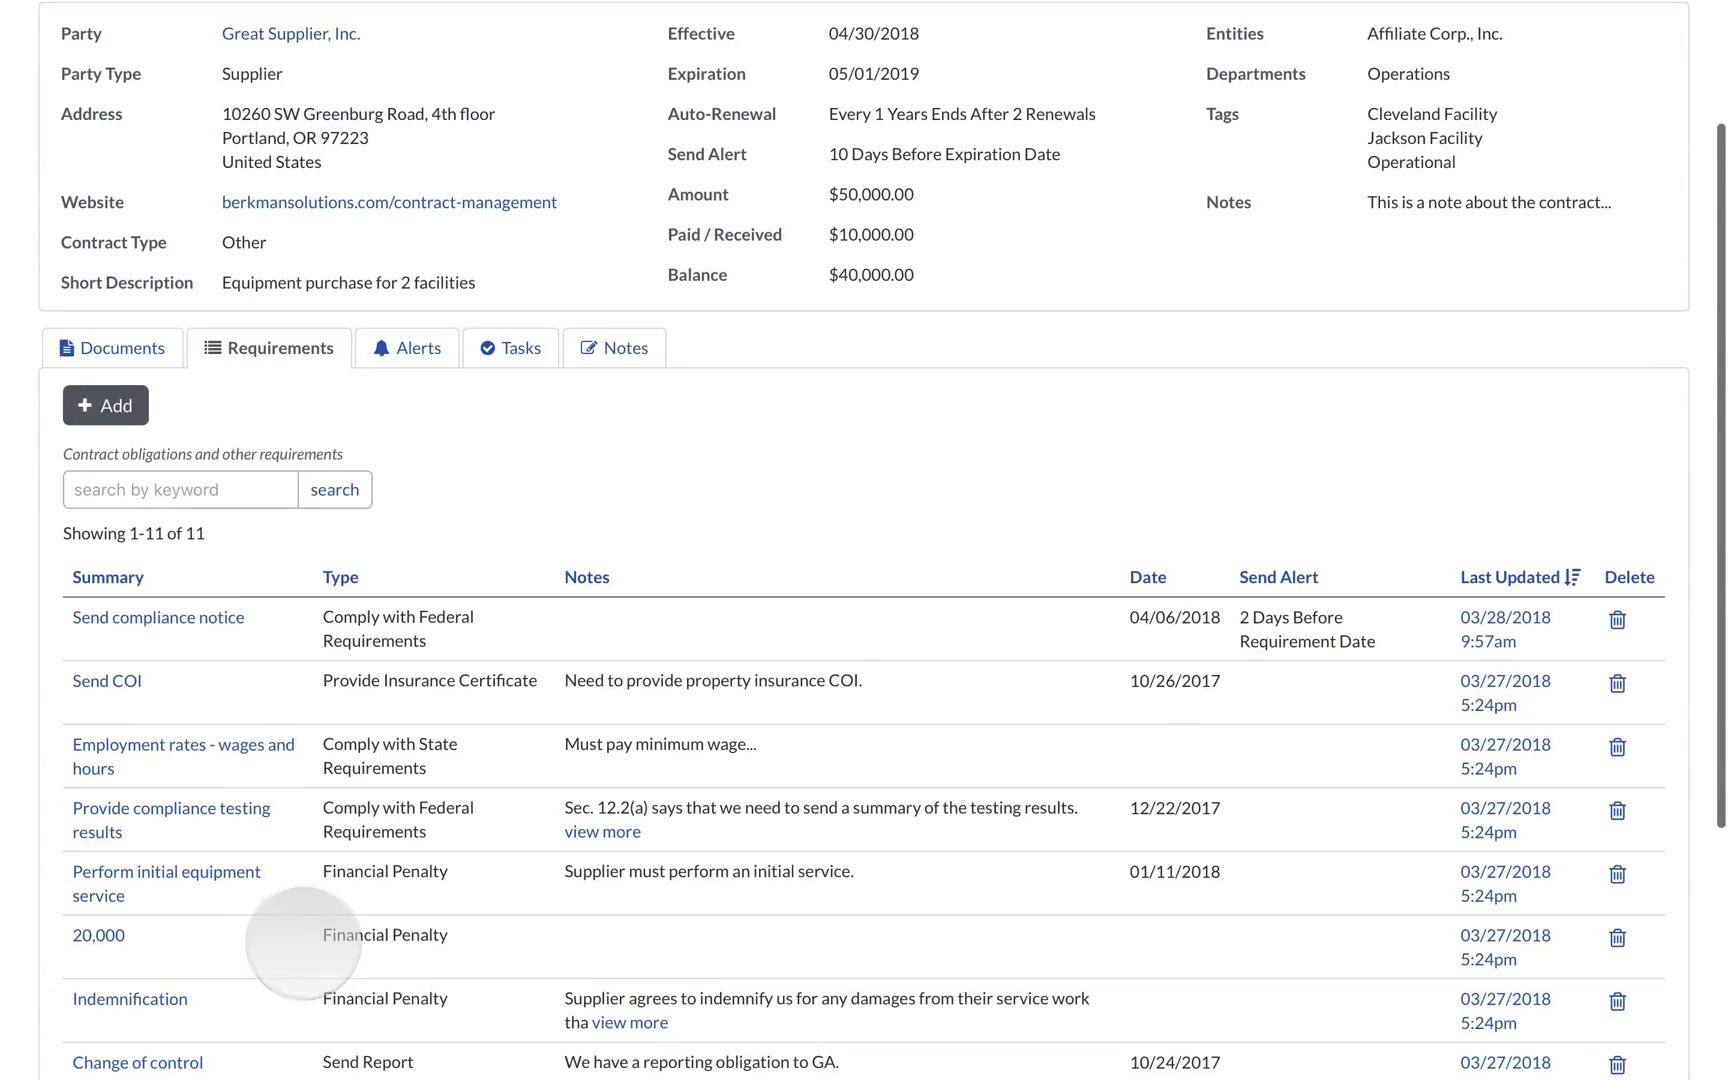
pyautogui.scroll(2, 140, 605)
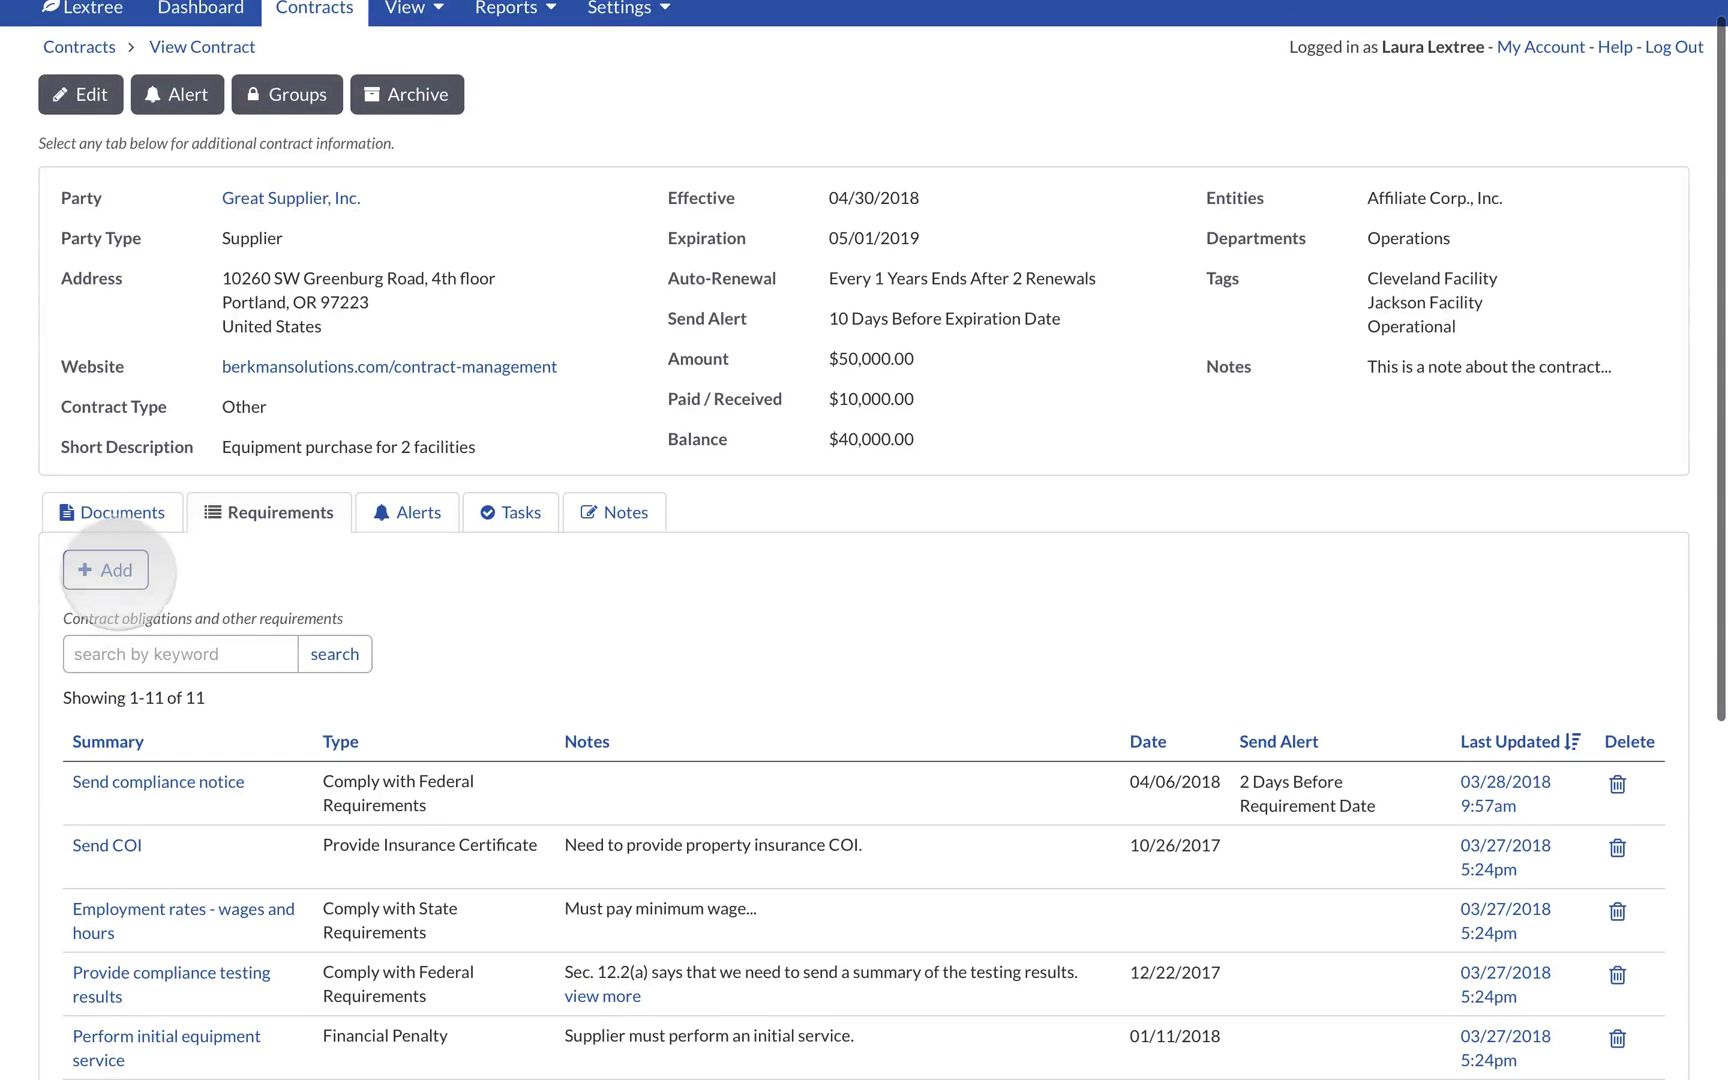
# Start a new requirement for the contract and look through the available requirement types without choosing one.
pyautogui.click(106, 570)
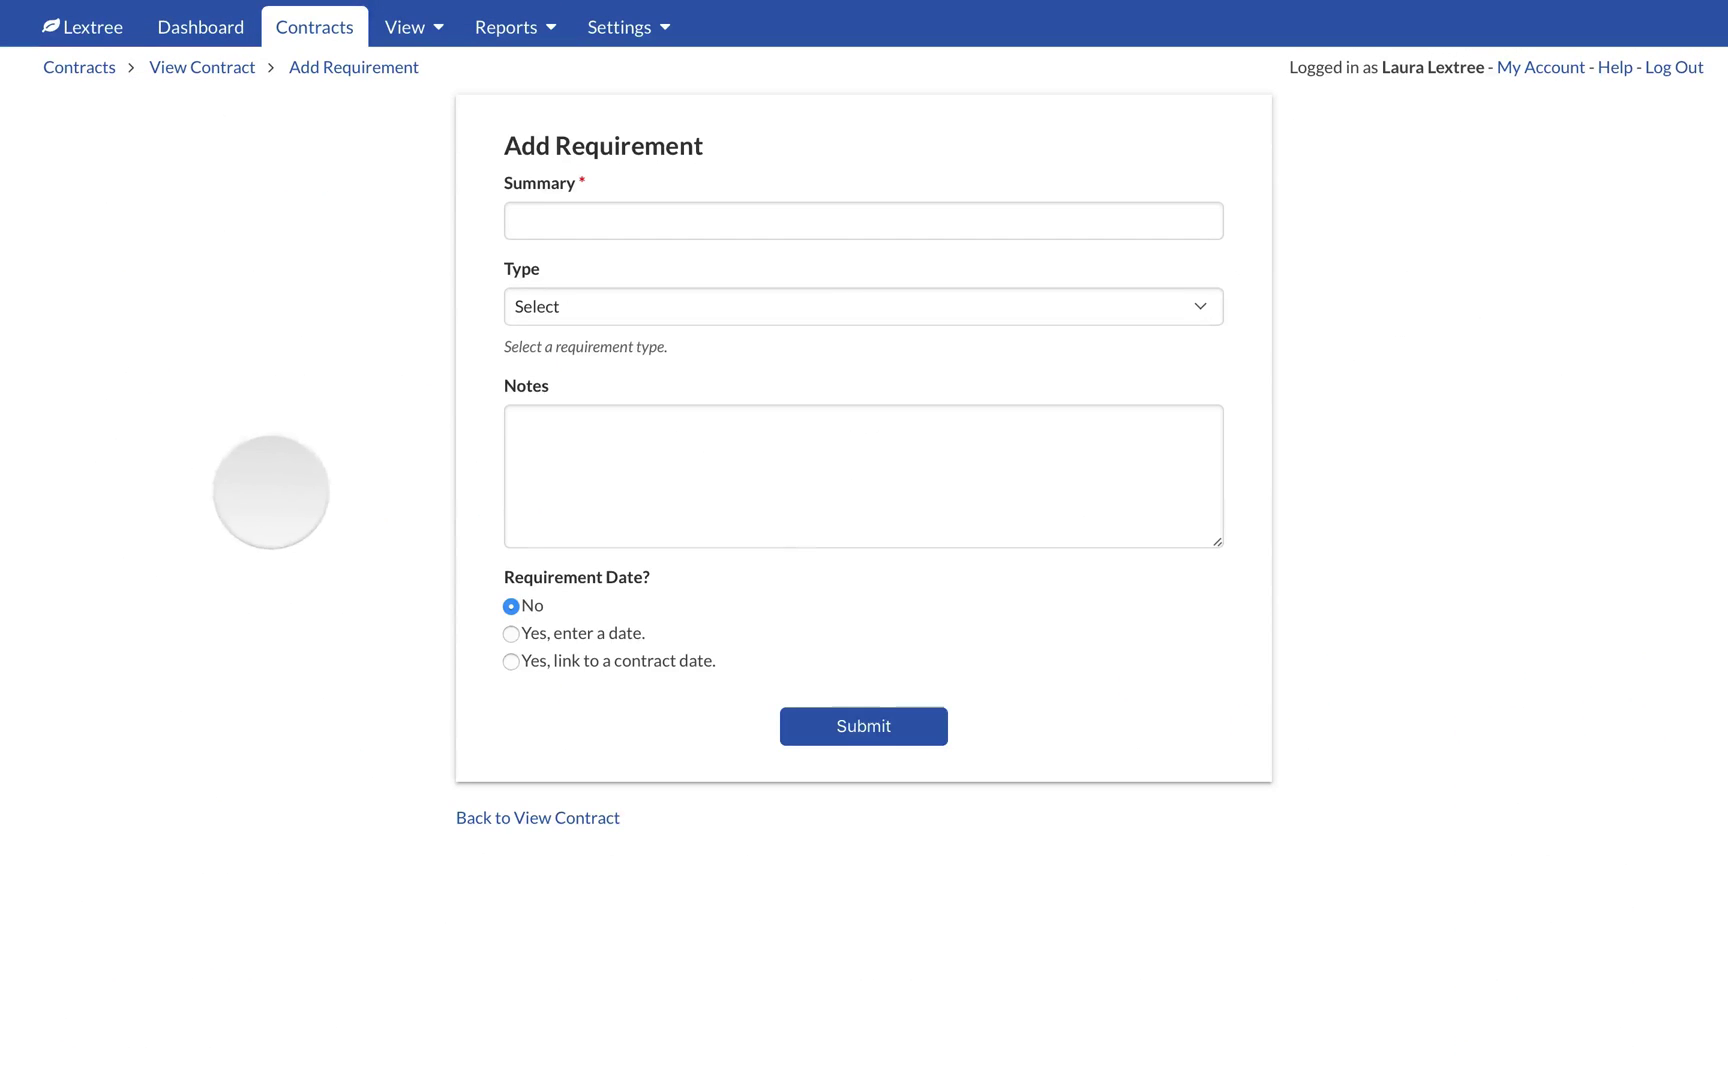
pyautogui.click(671, 308)
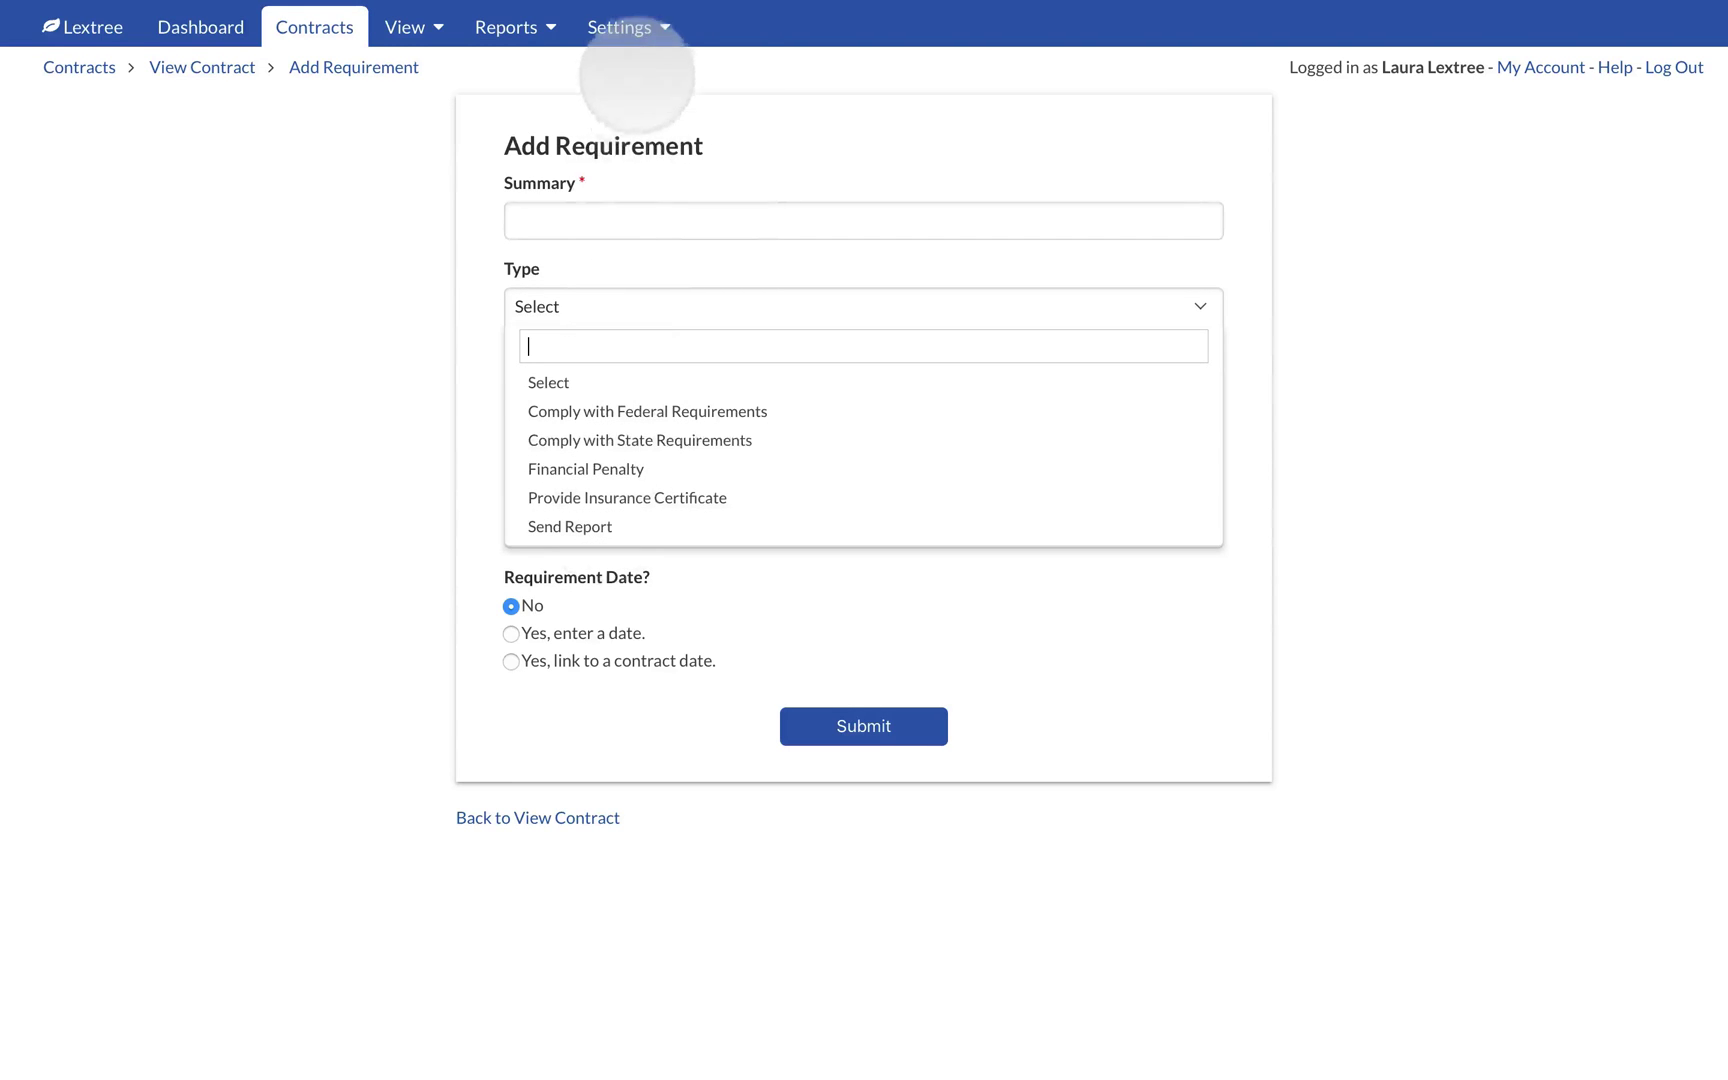
pyautogui.moveTo(633, 33)
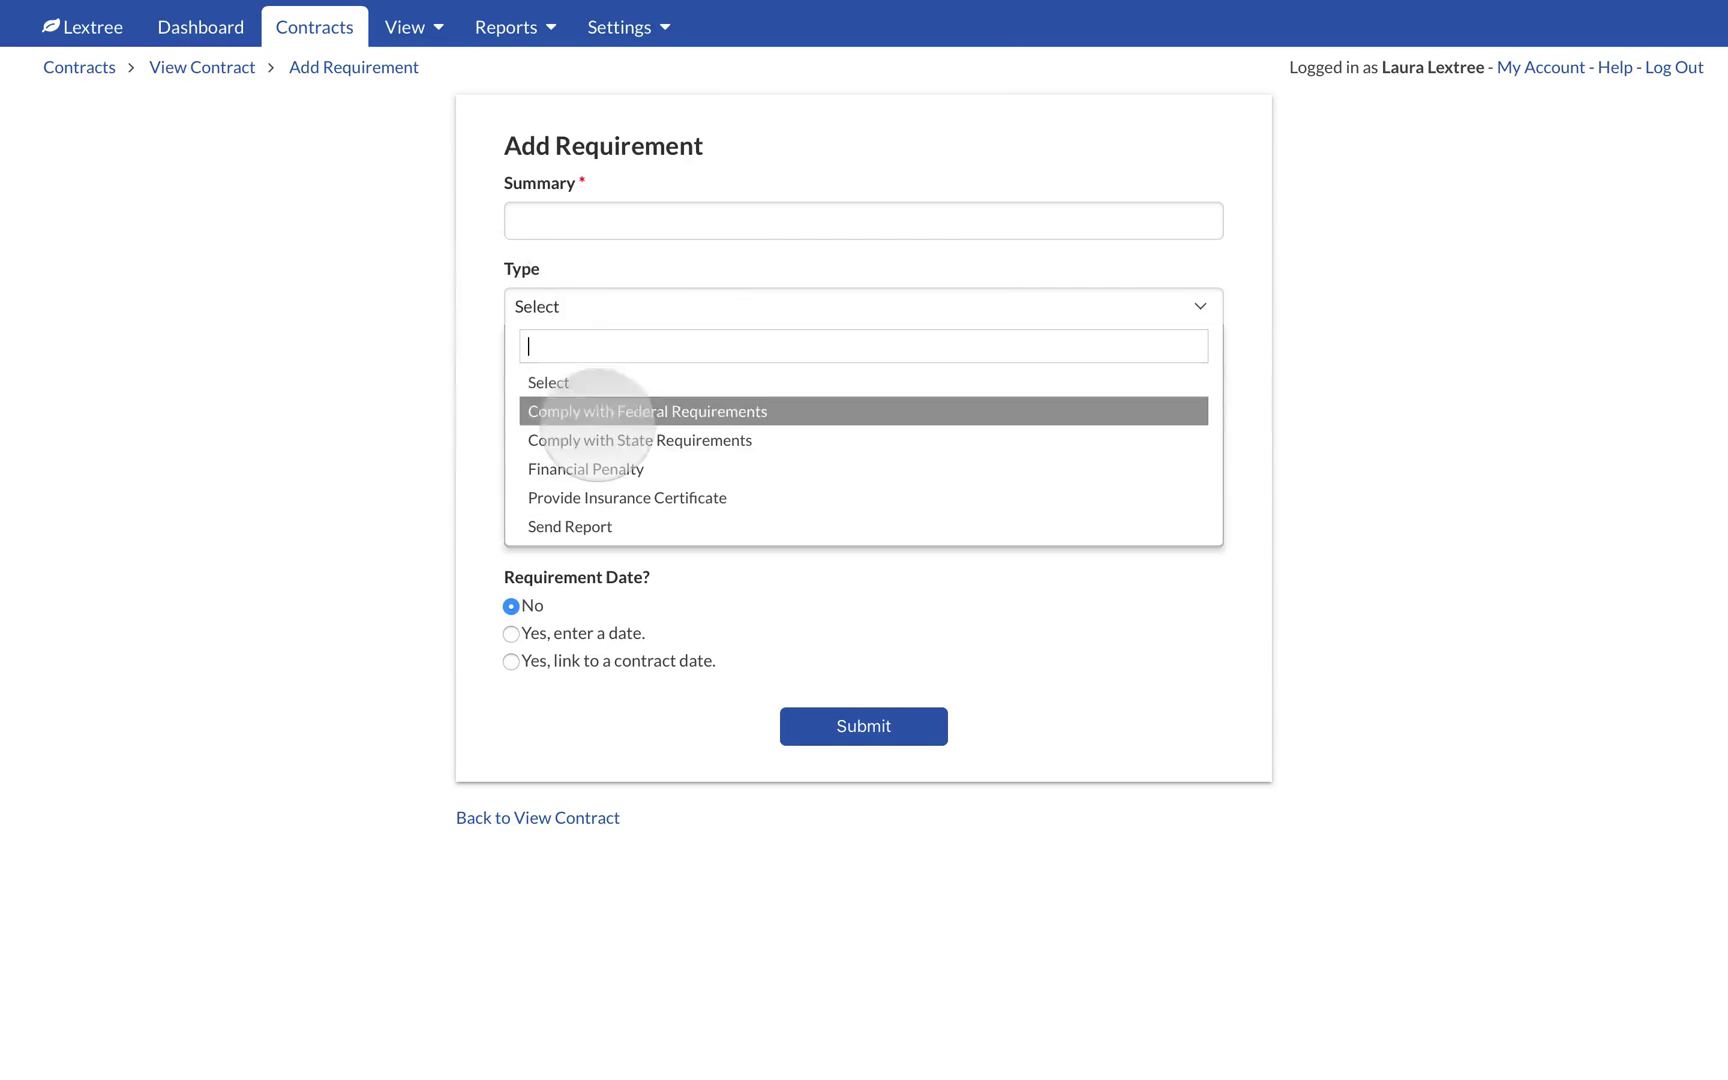
pyautogui.click(409, 461)
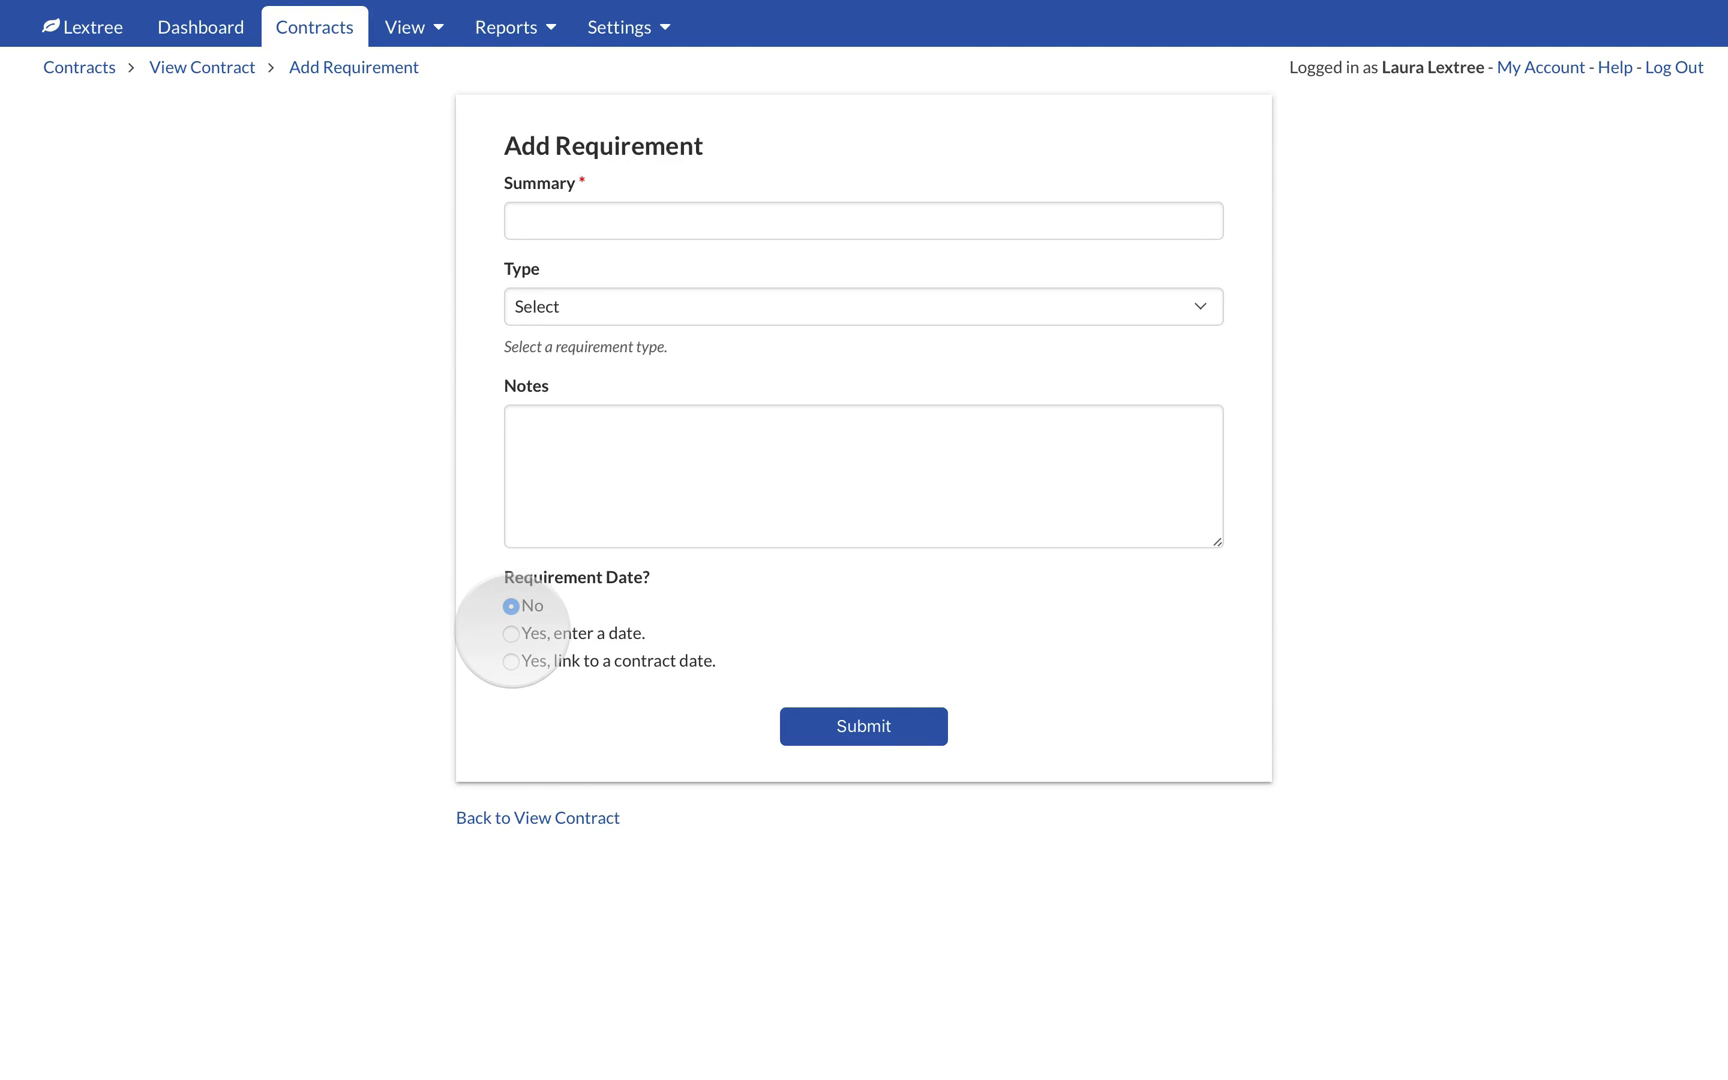
# Give the new requirement an entered date of 05/25/2018.
pyautogui.click(510, 633)
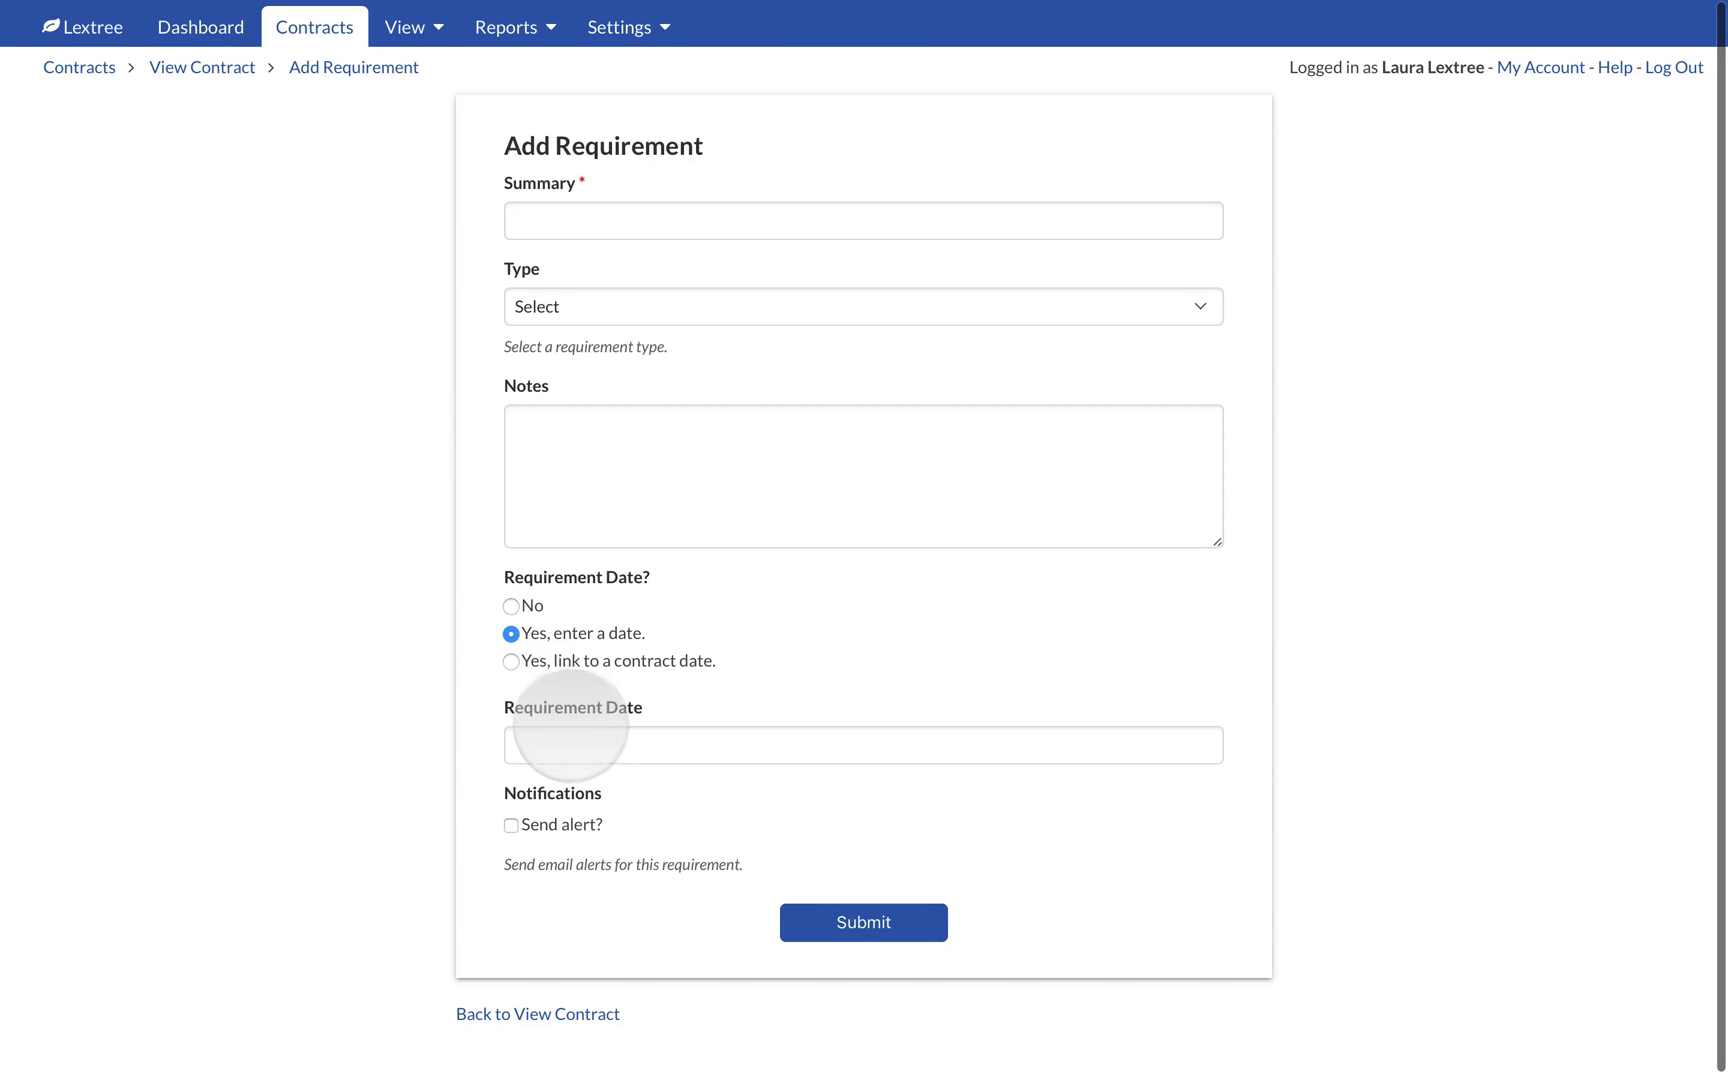
pyautogui.click(569, 745)
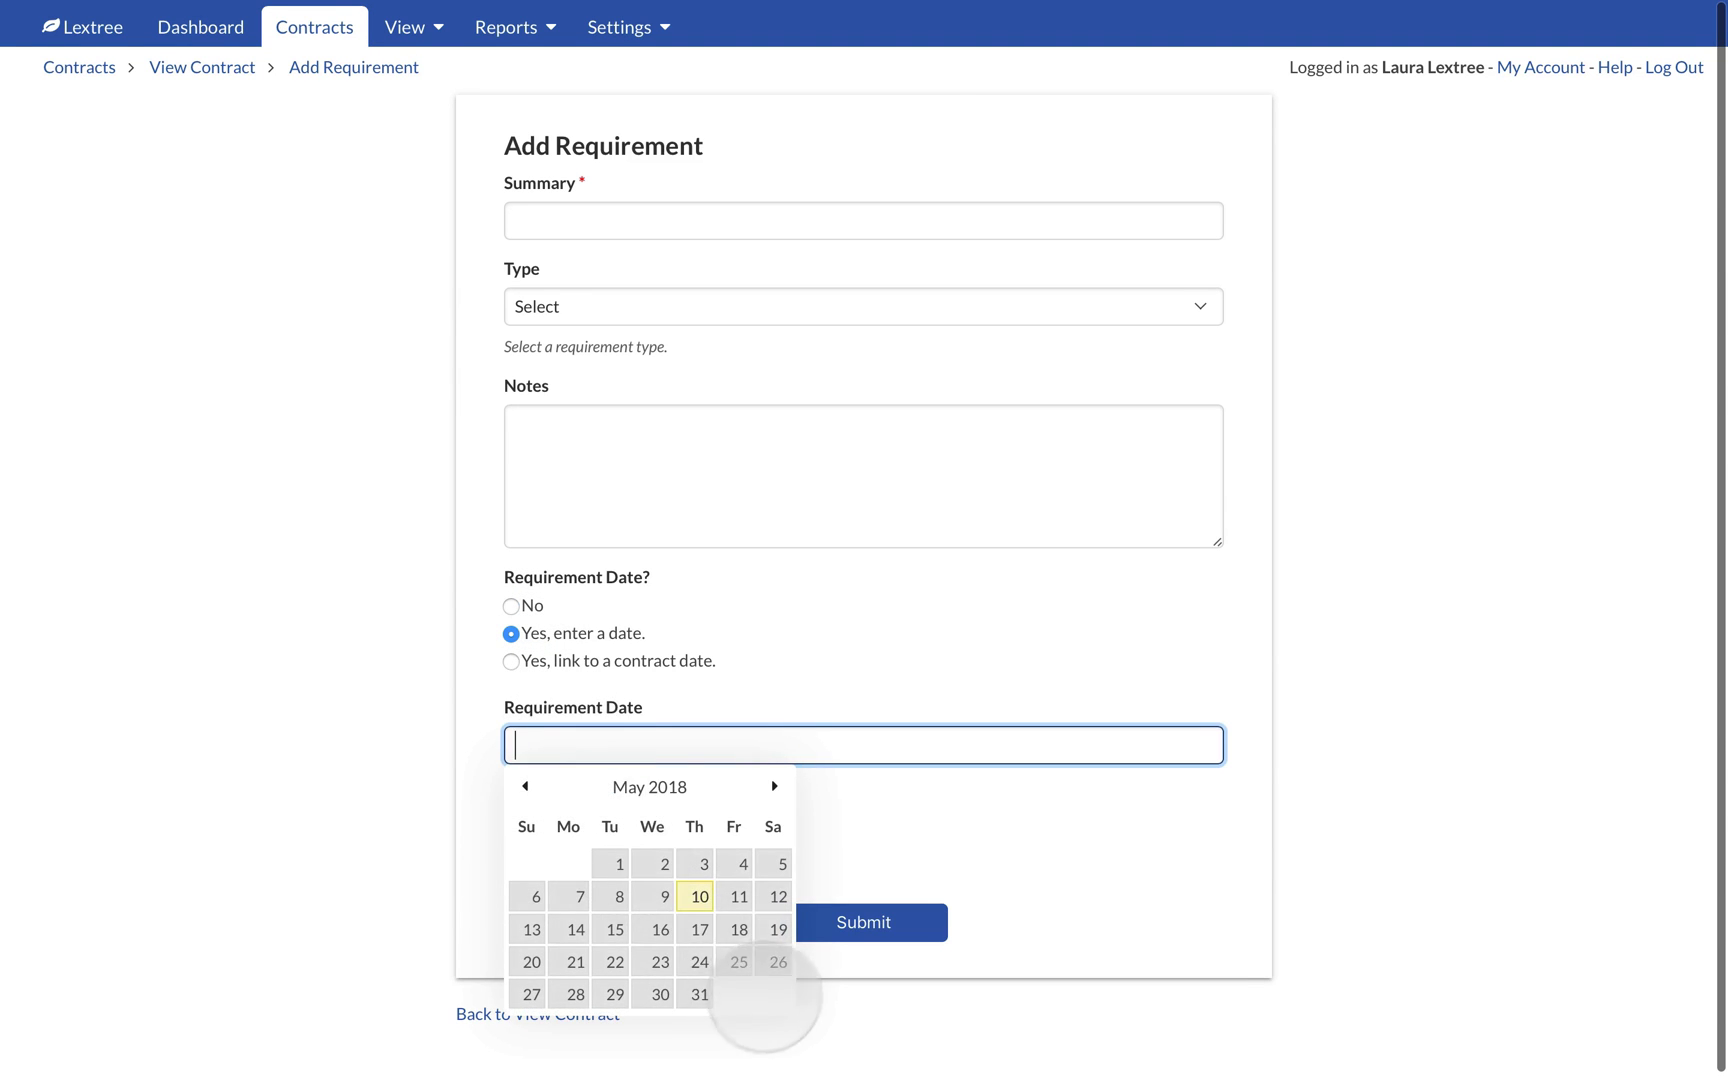
pyautogui.click(739, 961)
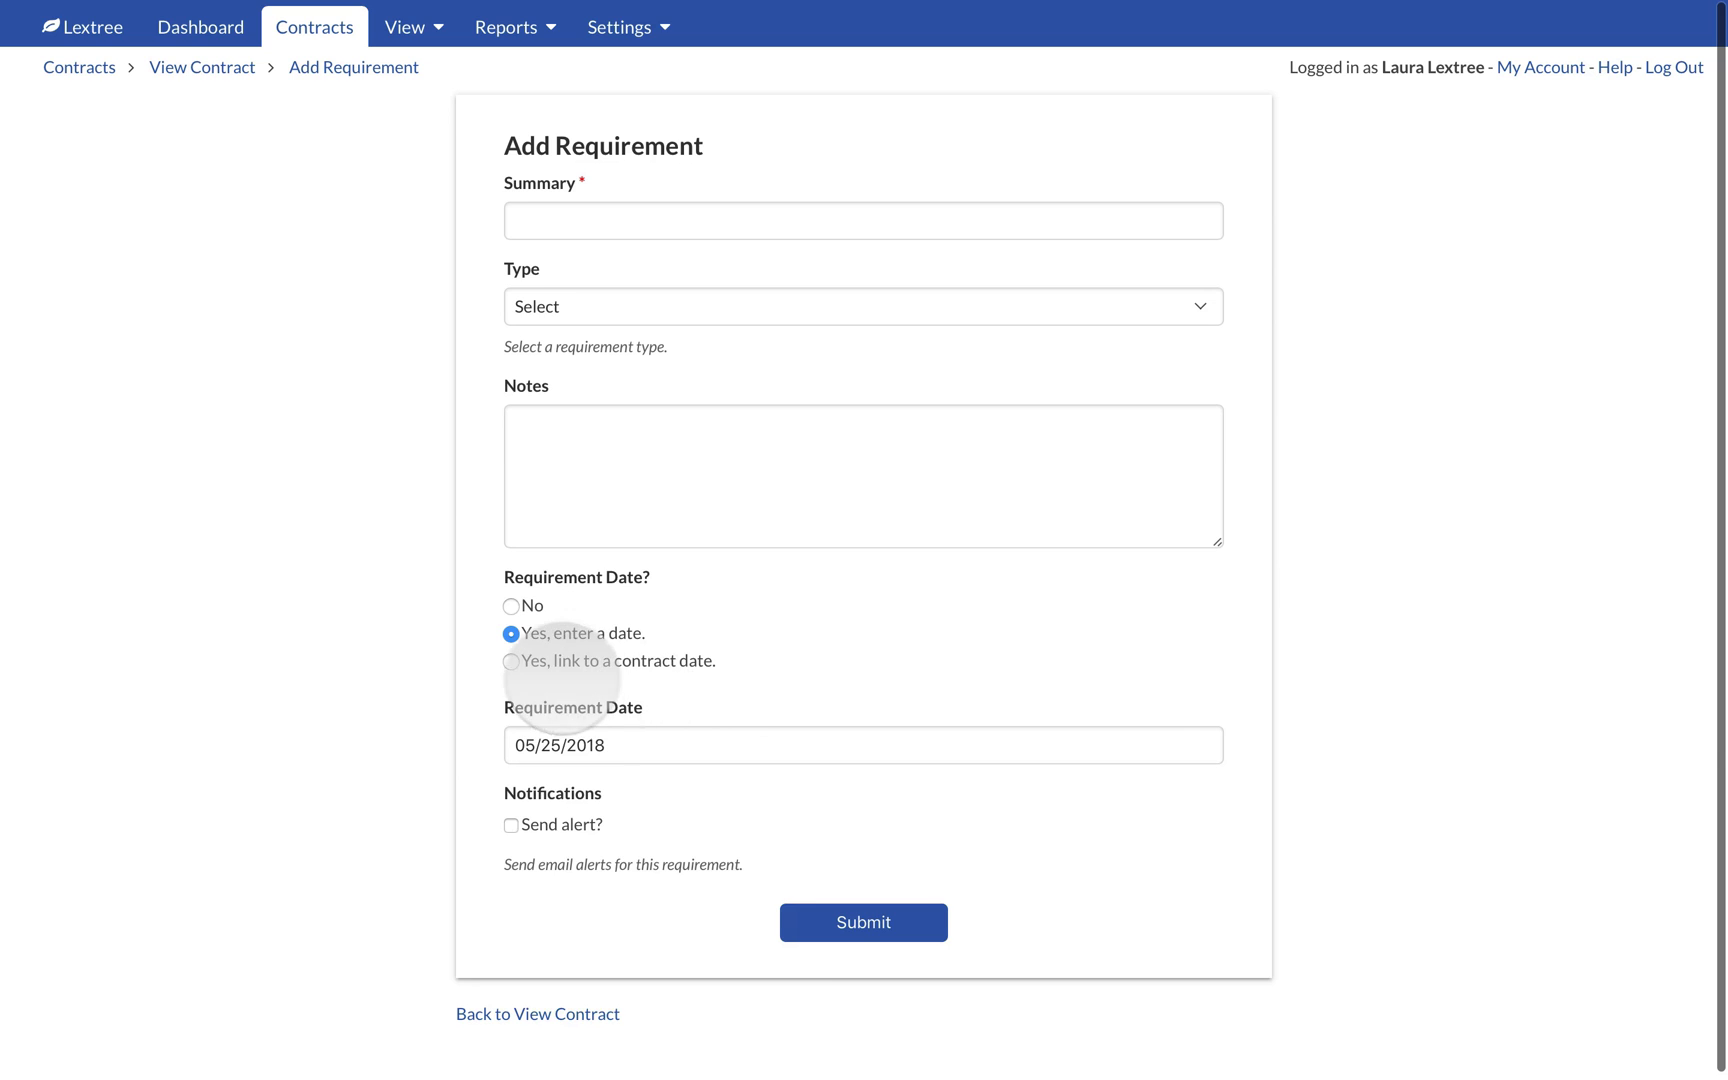
# Link the requirement date to a contract date instead, set to 45 days before the expiration date.
pyautogui.click(511, 661)
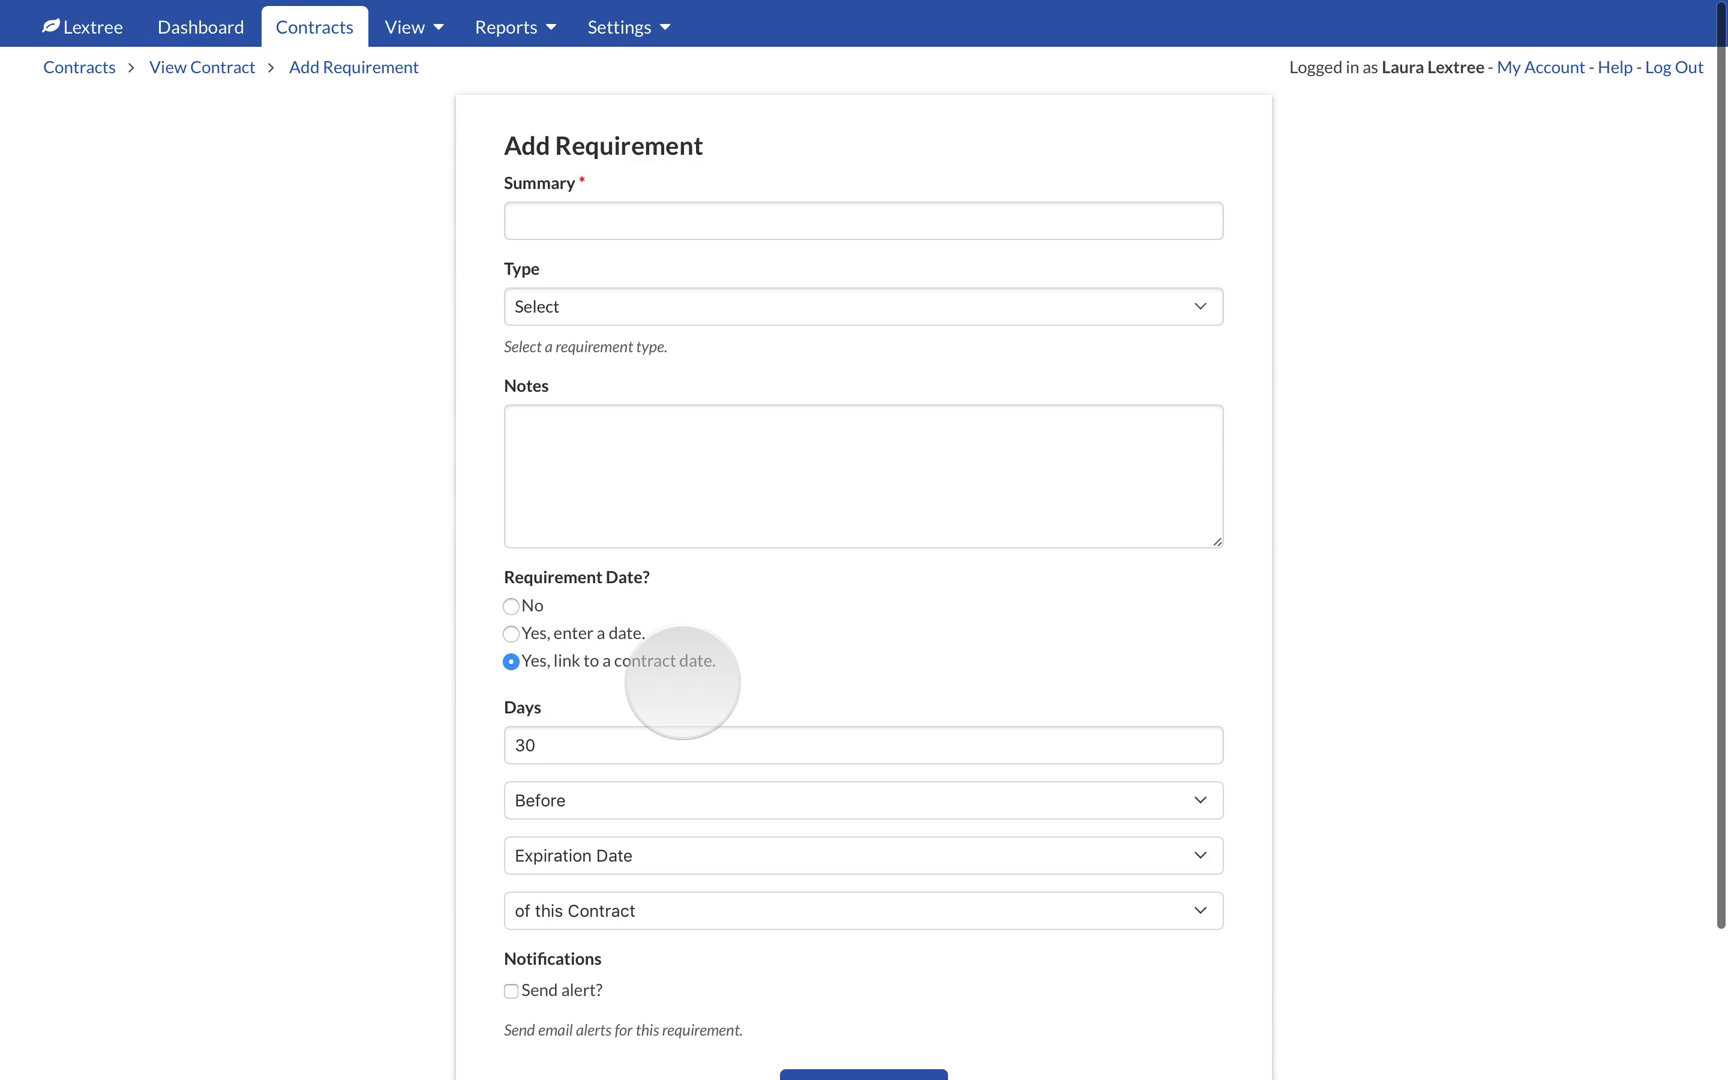
pyautogui.doubleClick(621, 744)
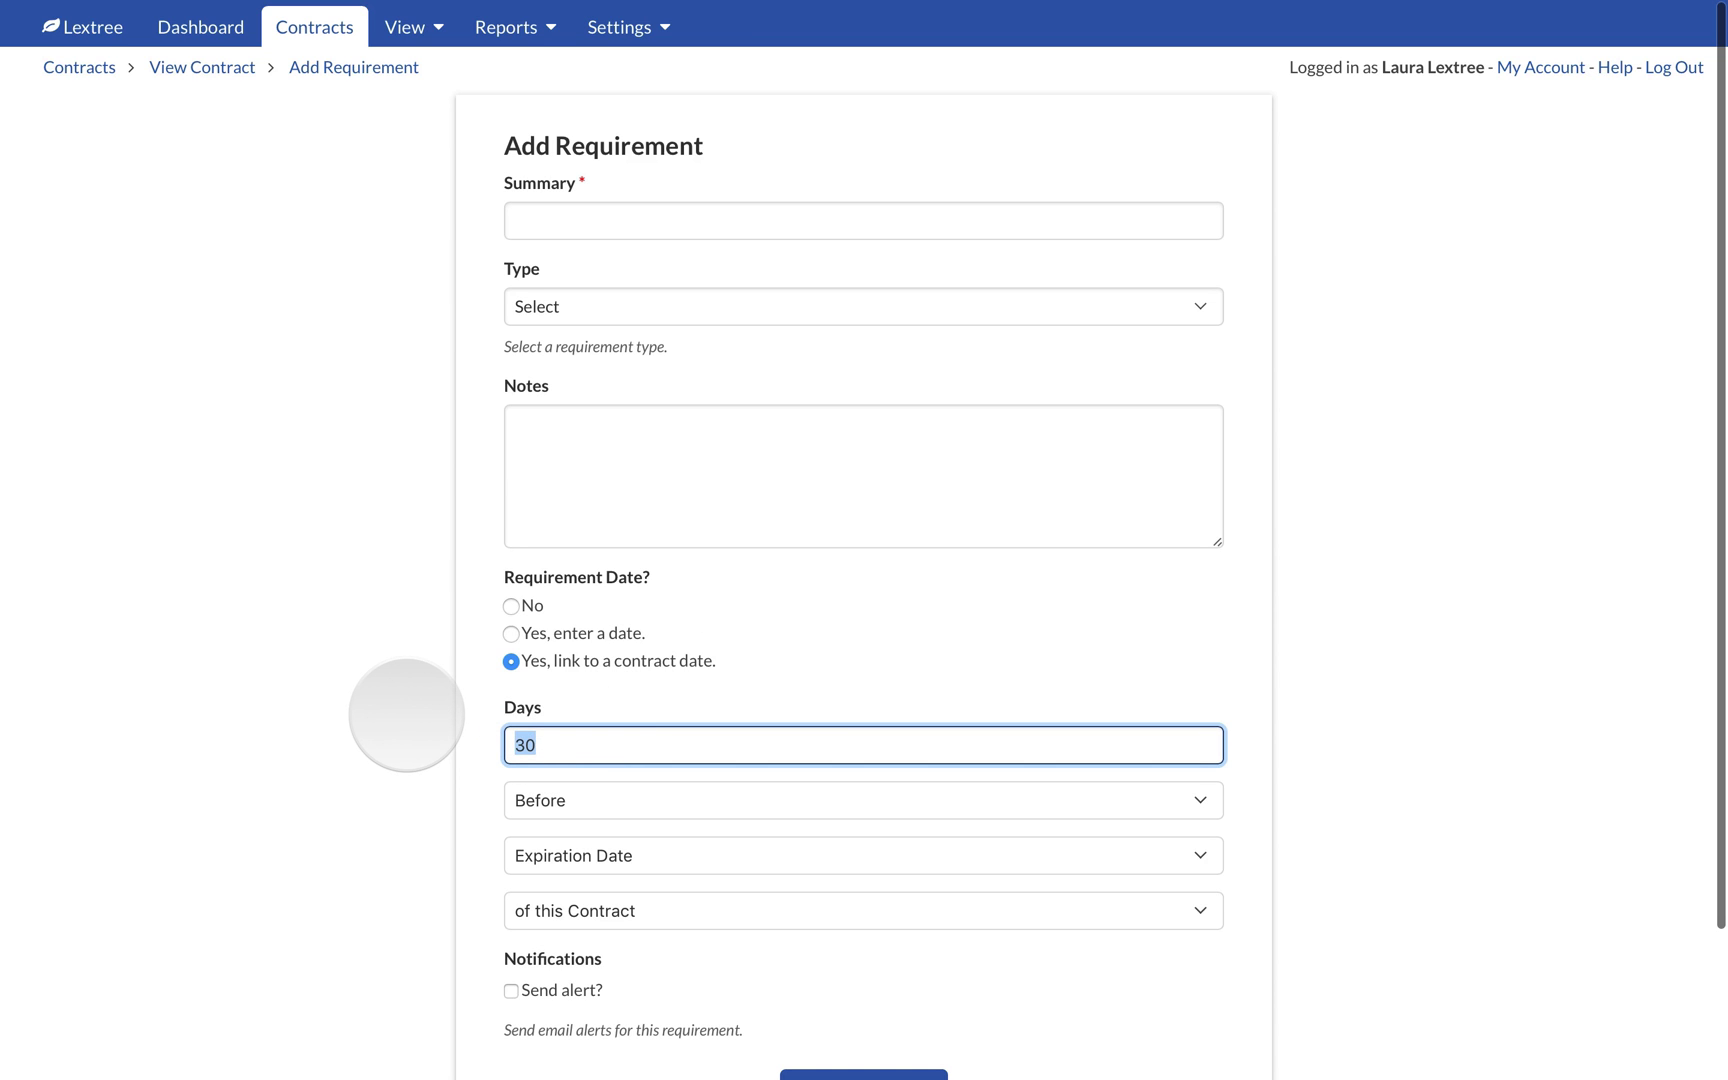
pyautogui.write('45')
pyautogui.click(559, 797)
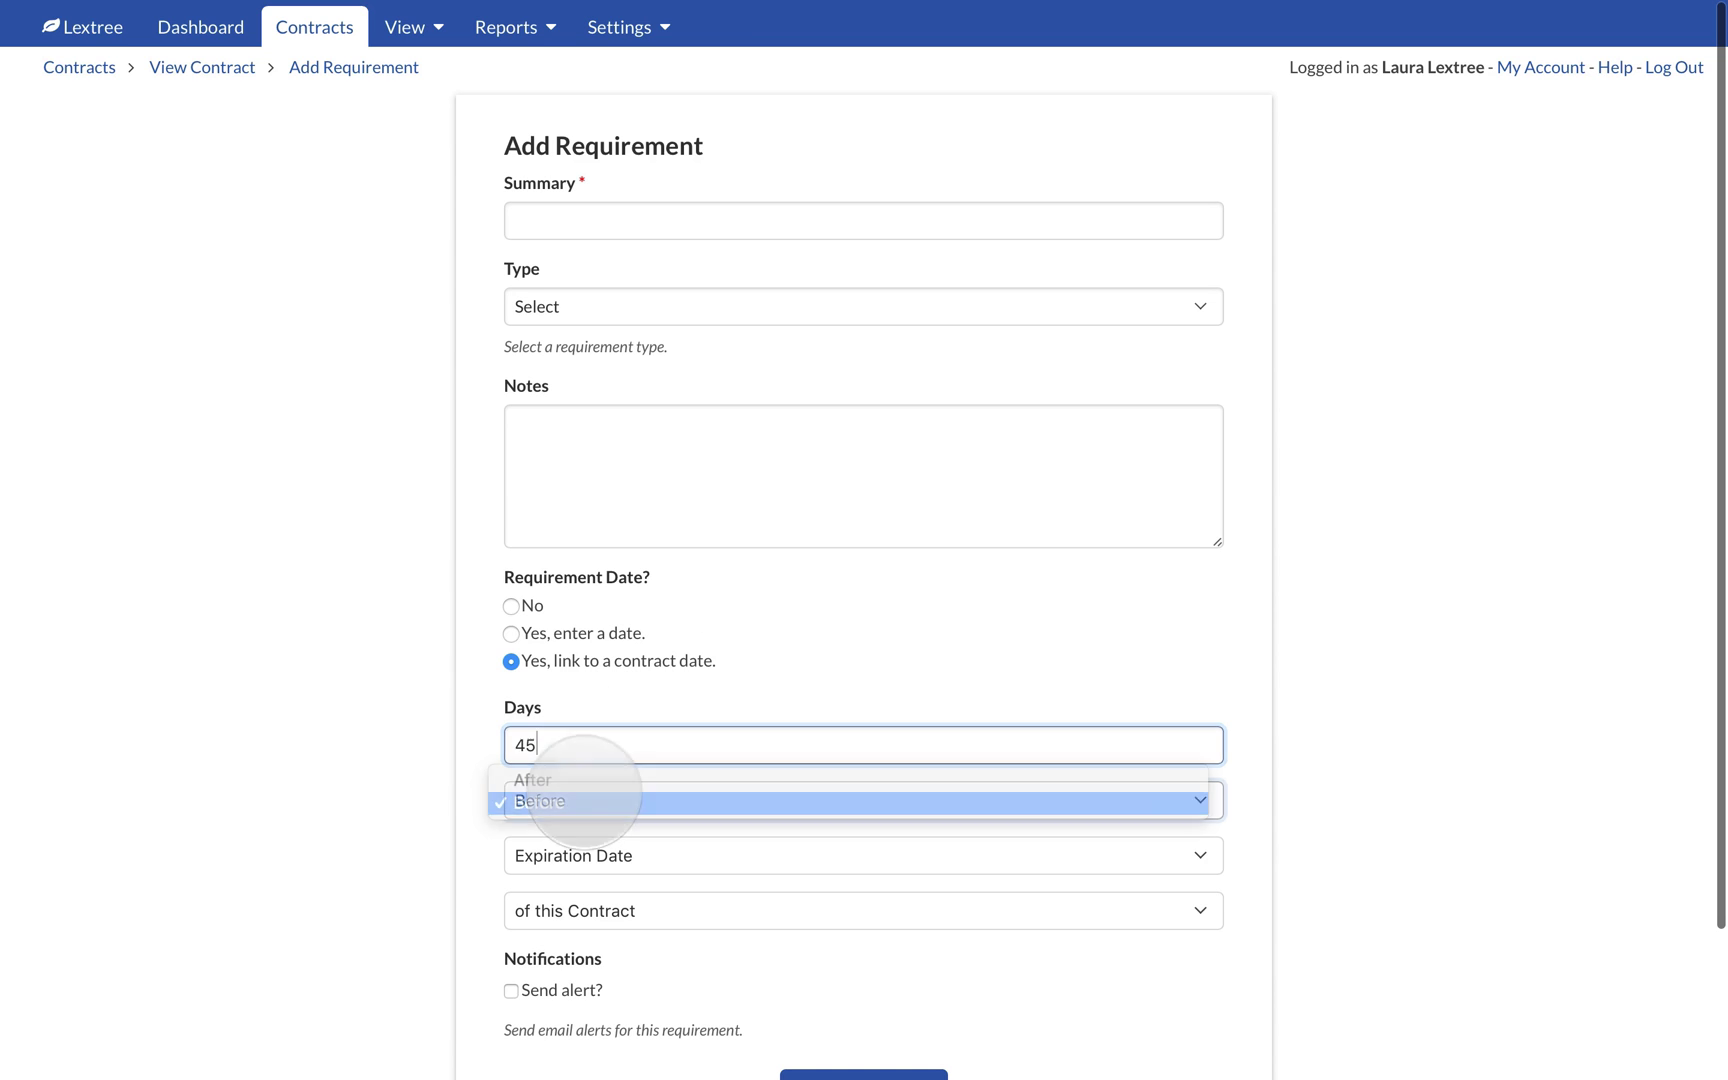
pyautogui.click(576, 802)
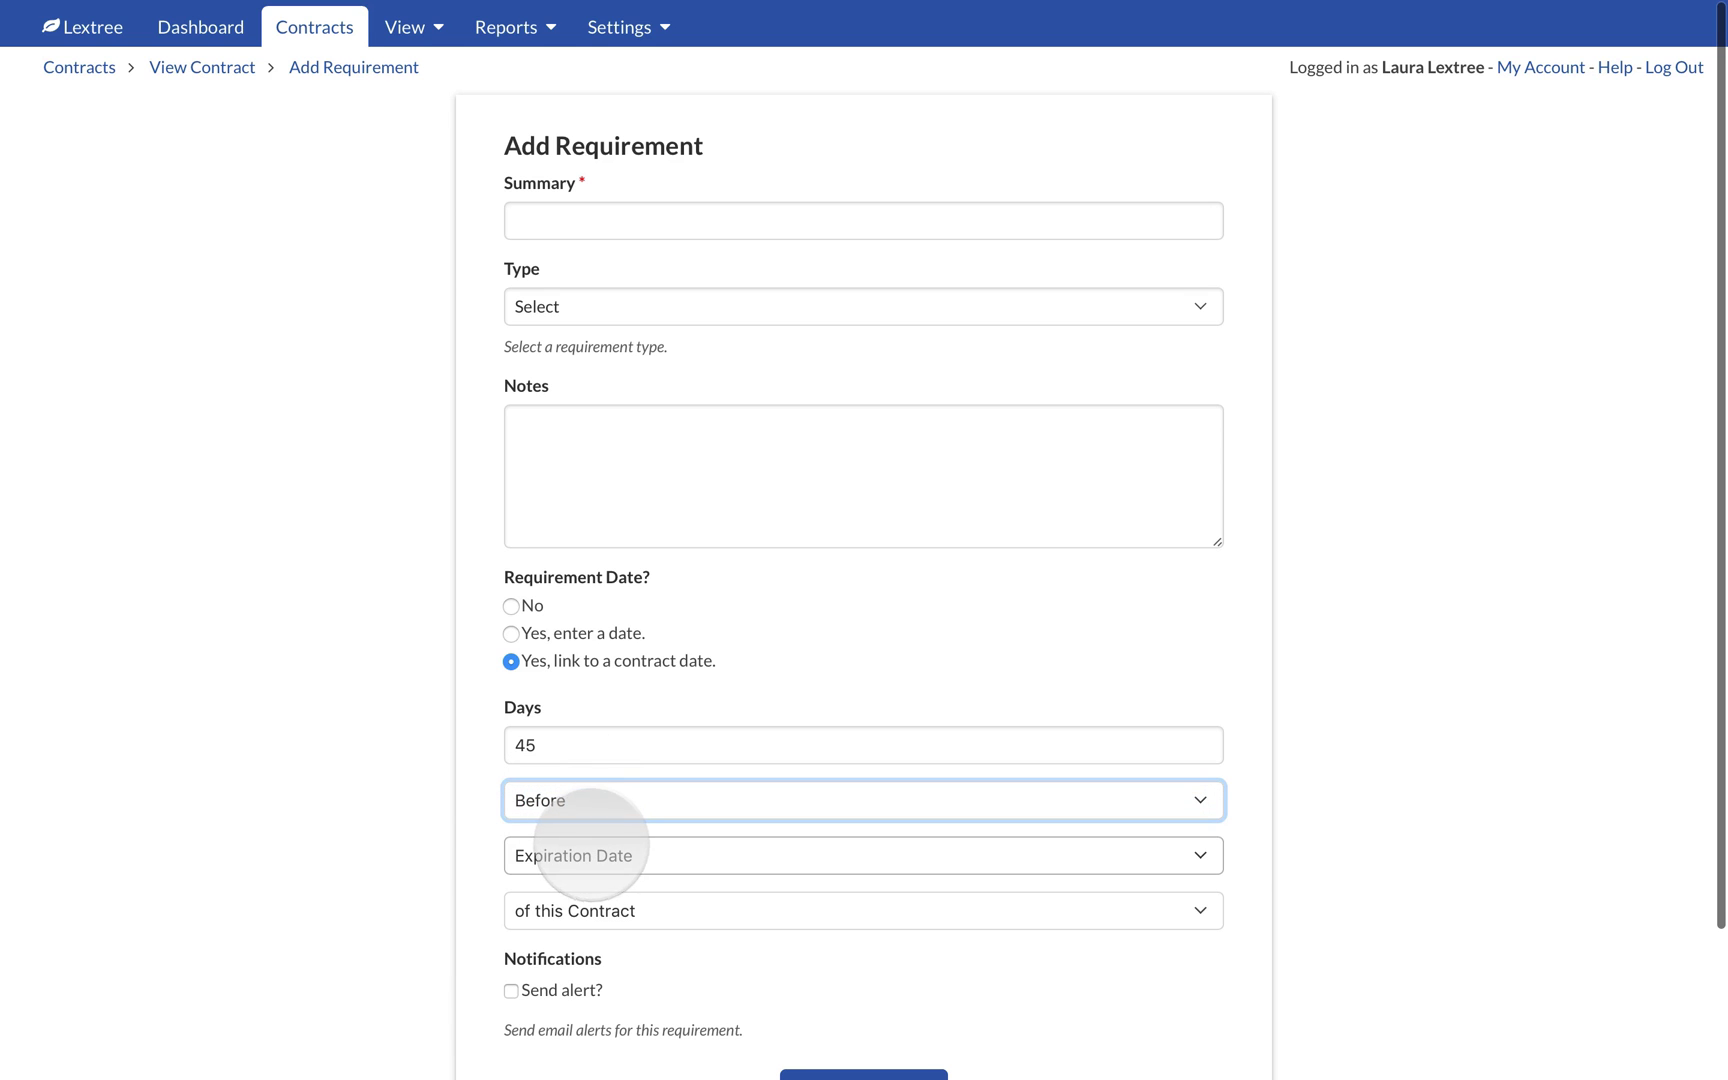
# Base the linked requirement date on one of the contract's documents, choosing Certificate of Insurance 1.
pyautogui.click(588, 908)
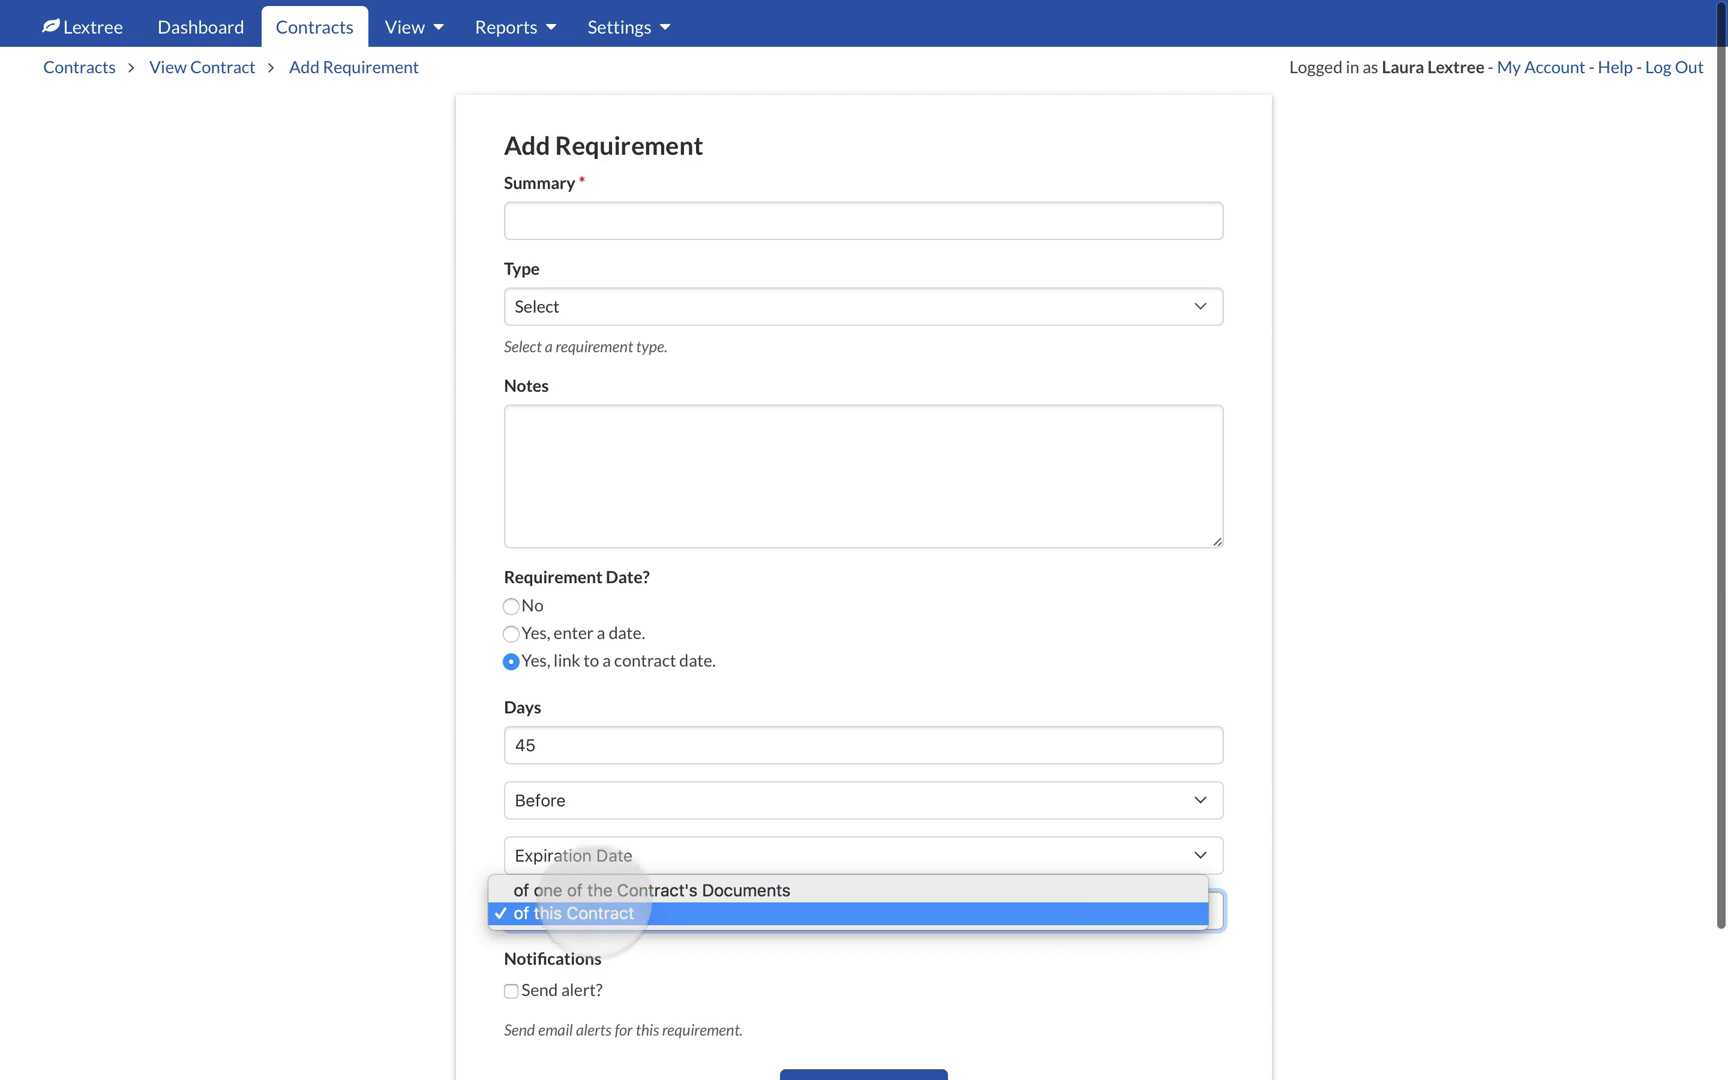
pyautogui.click(596, 889)
pyautogui.scroll(-3, 596, 889)
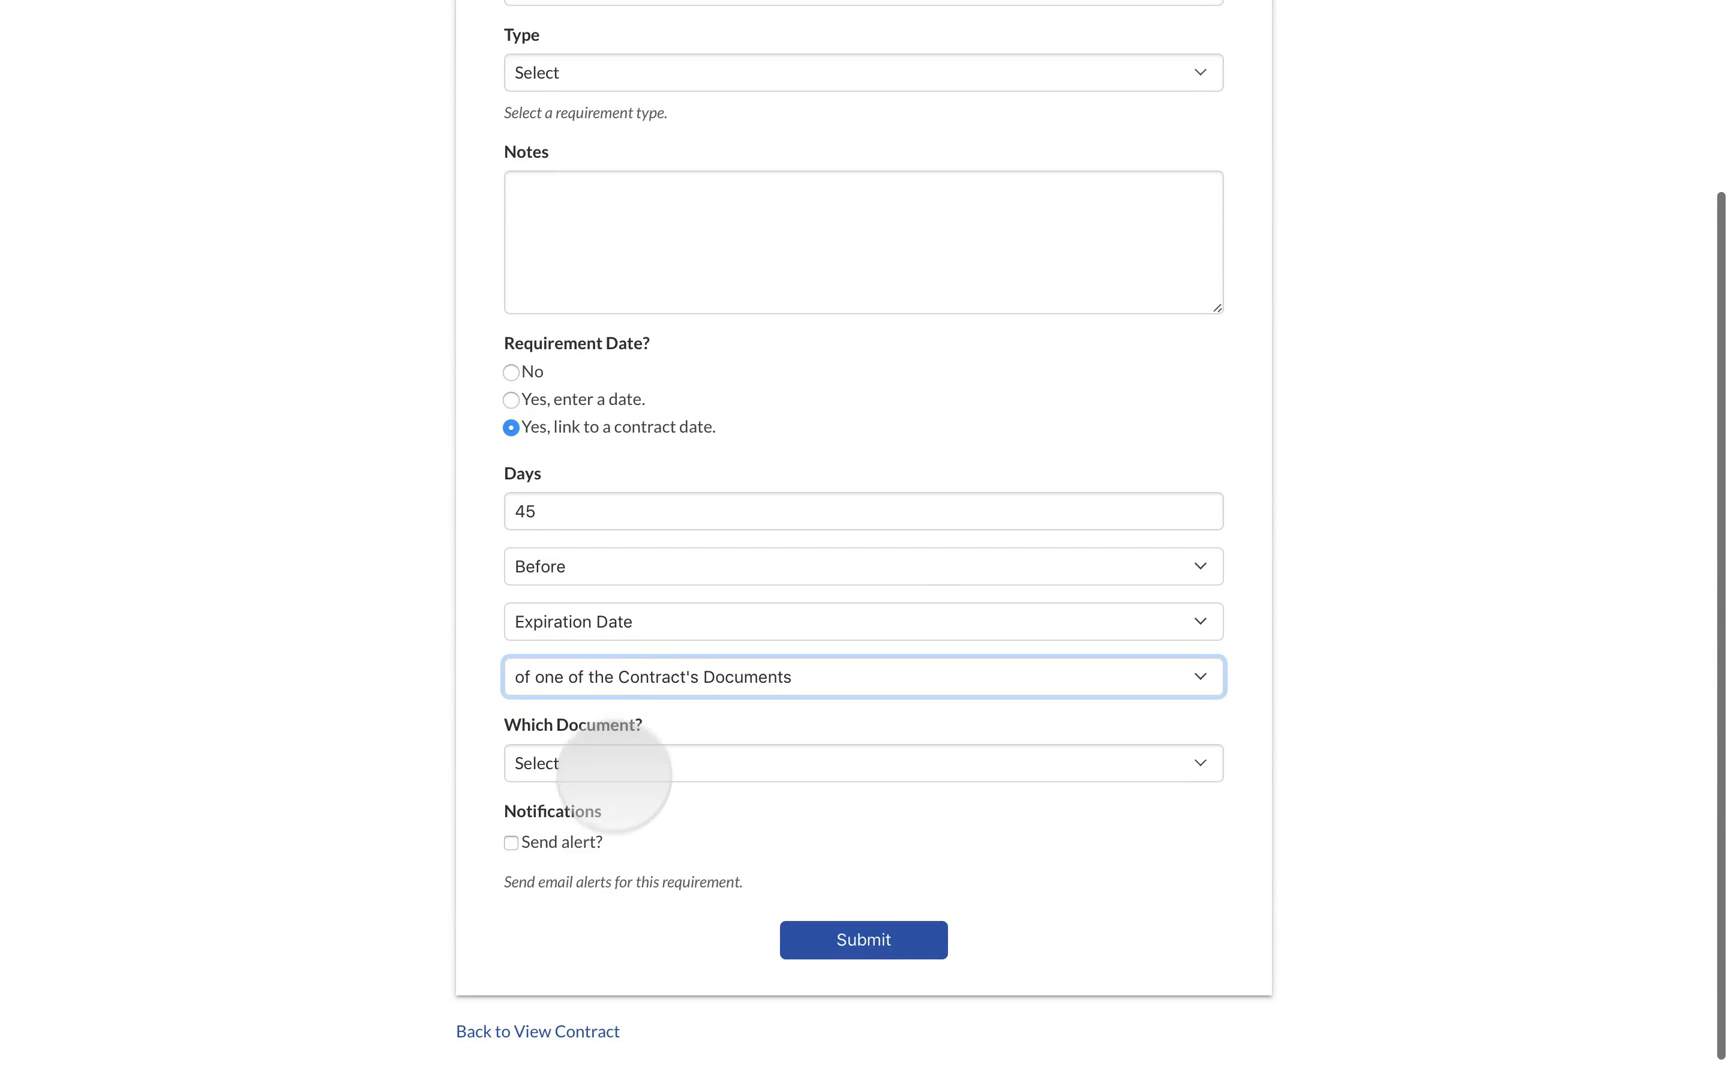
pyautogui.click(612, 765)
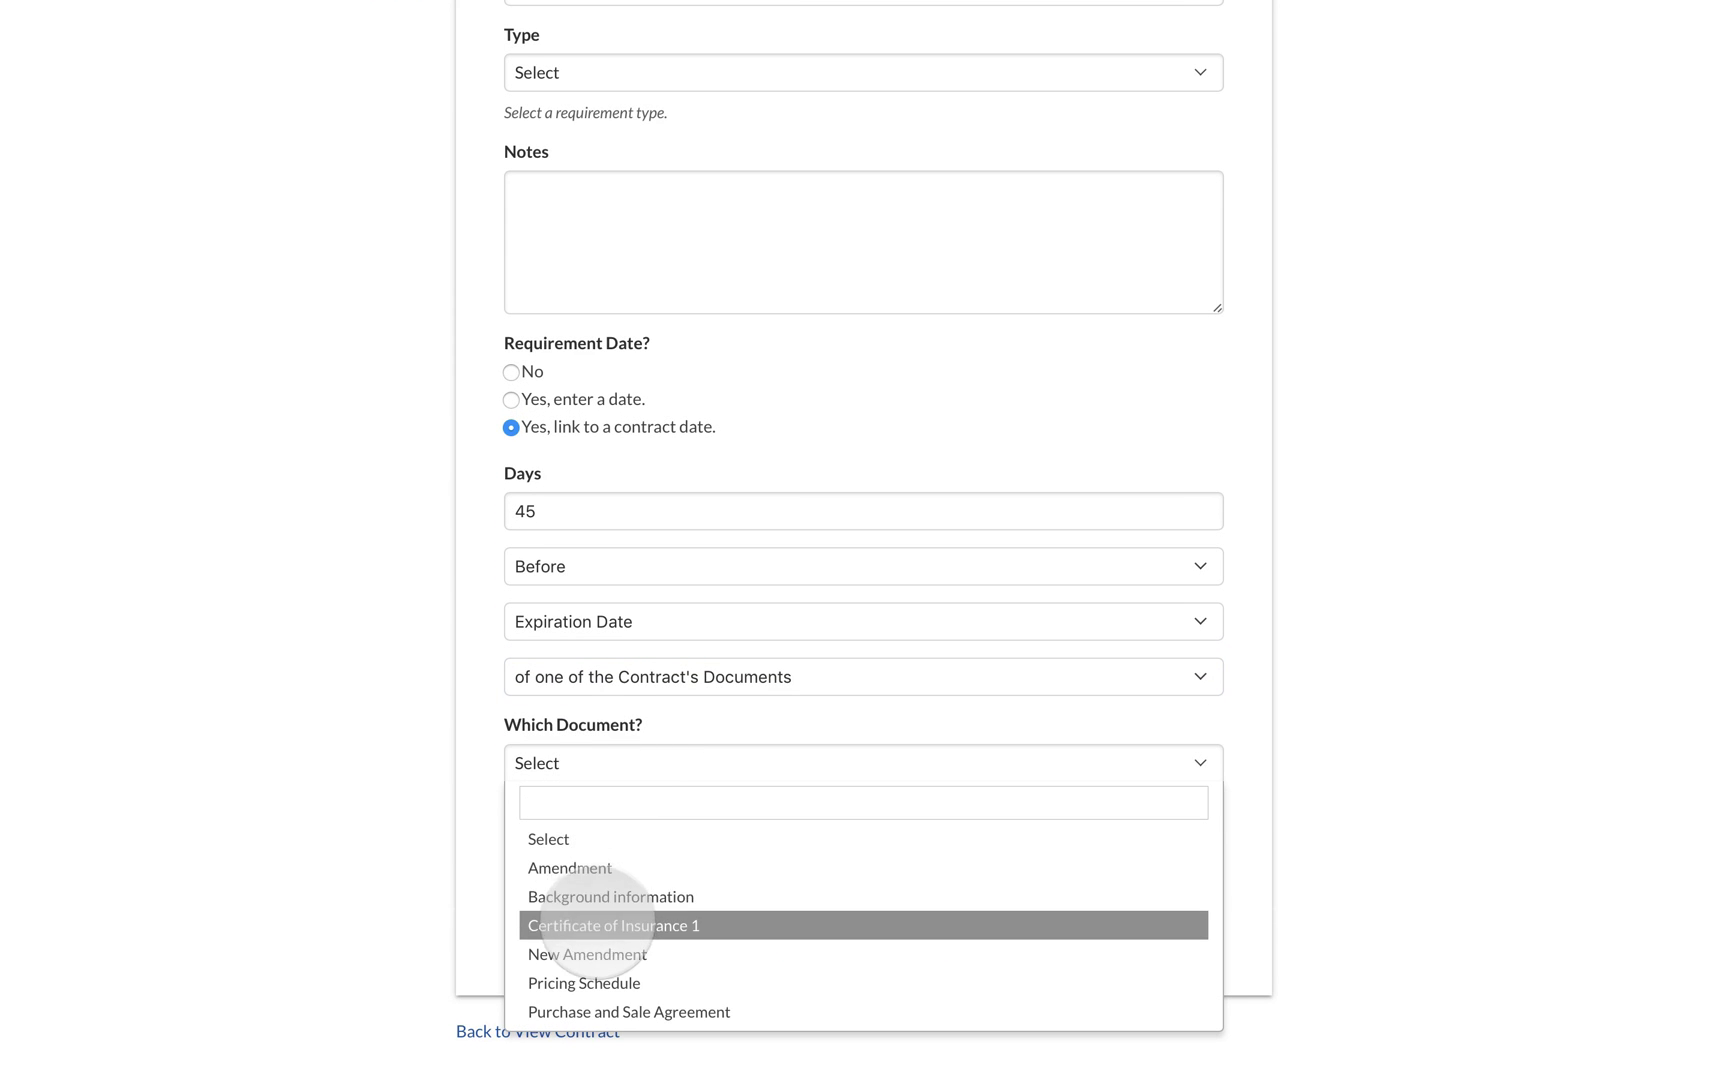
pyautogui.click(597, 924)
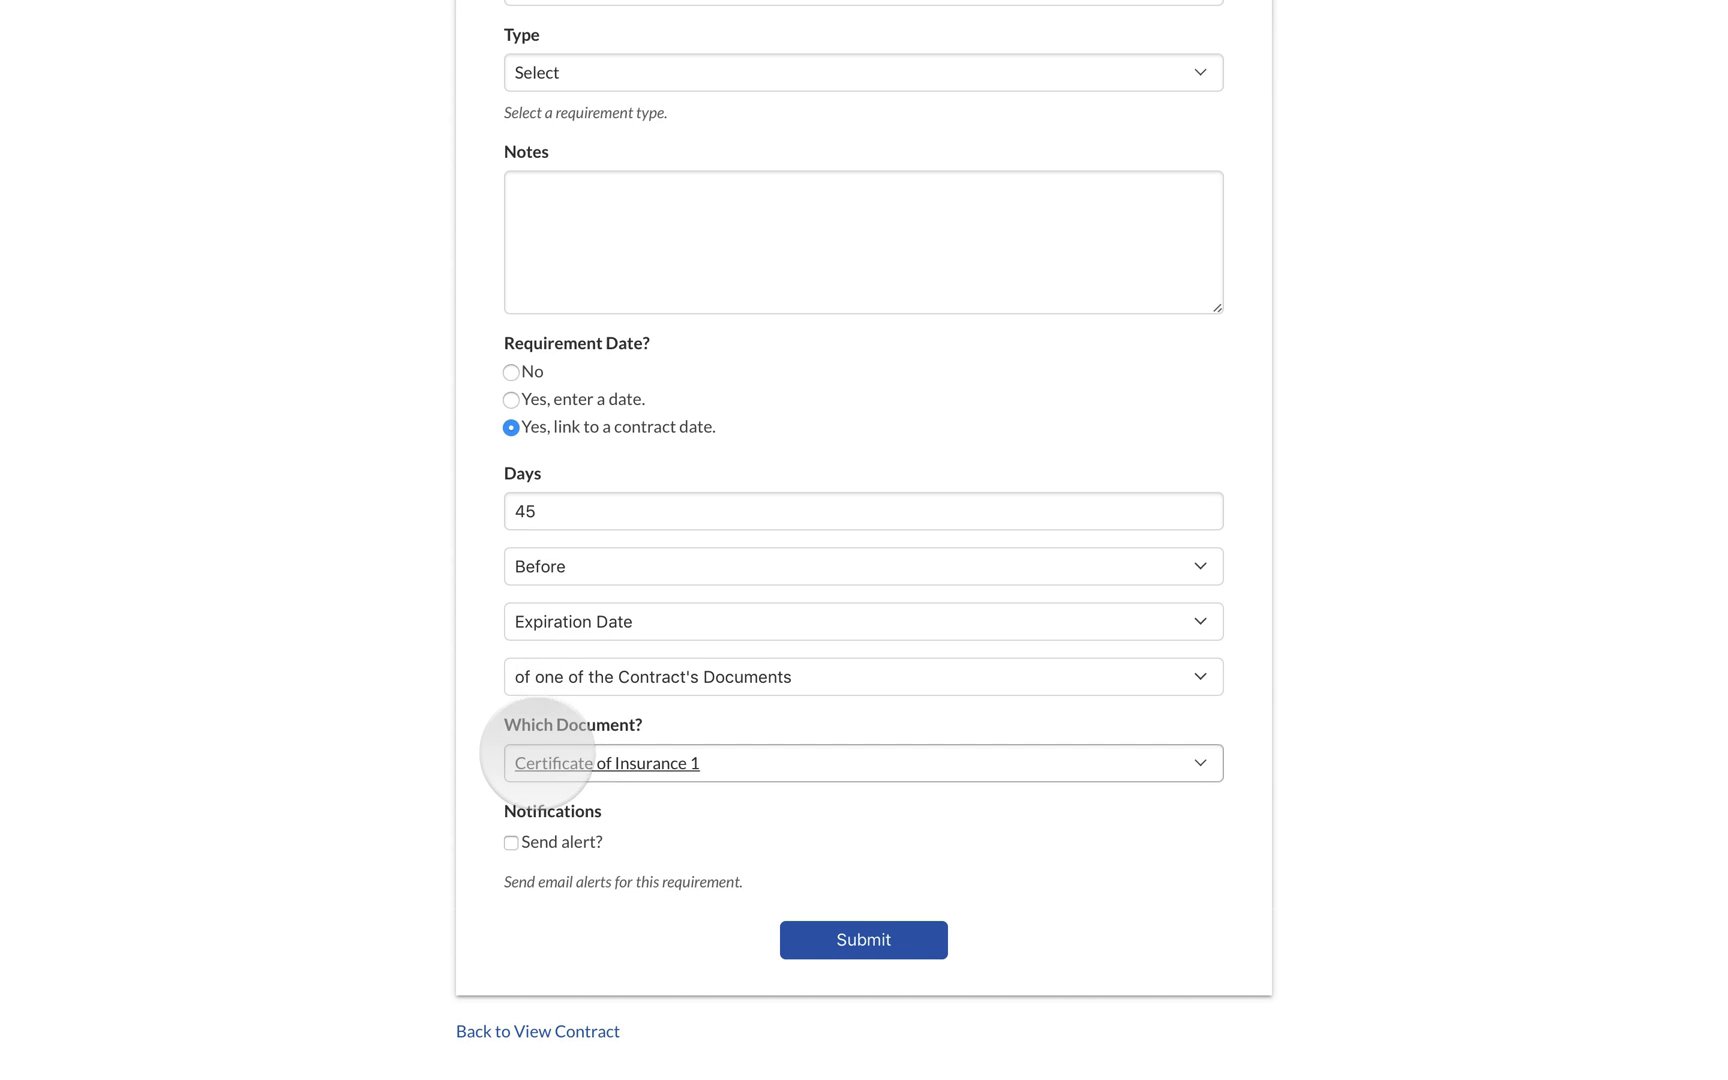
# Turn on the requirement's email alert, review its timing and recipient options, and return to the contract view without submitting.
pyautogui.click(511, 842)
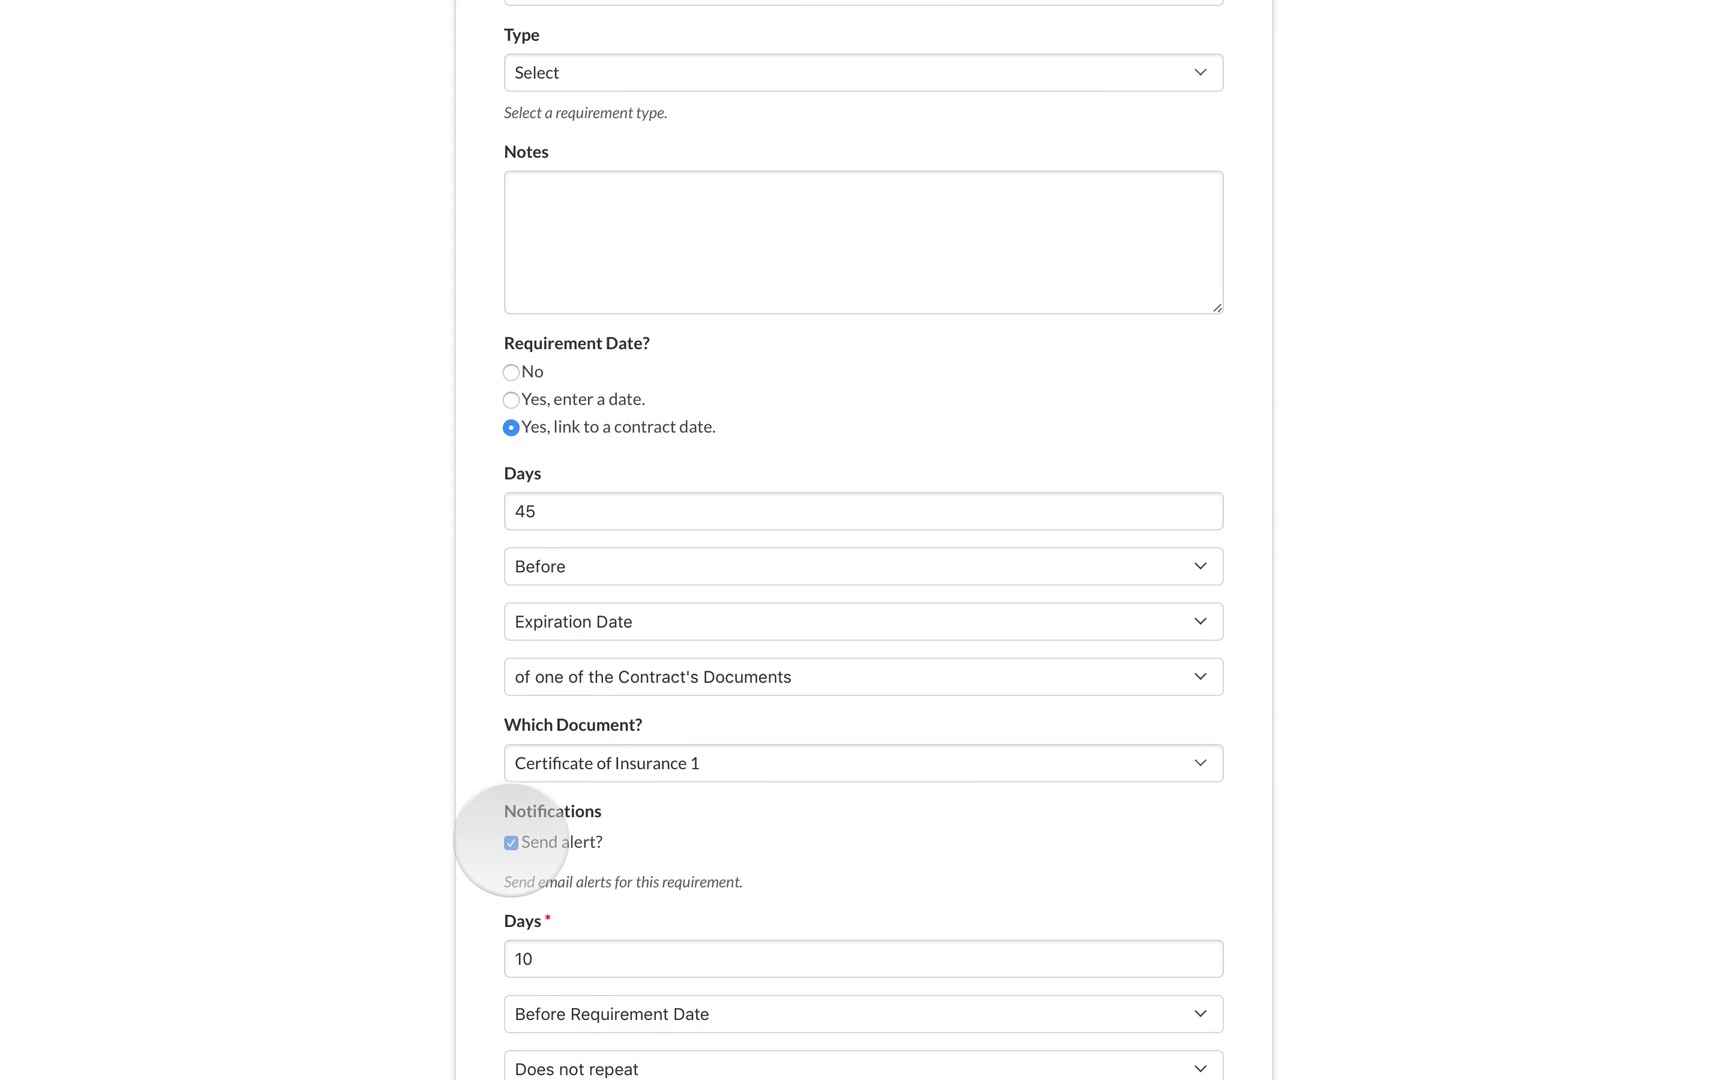
pyautogui.scroll(-3, 511, 840)
pyautogui.scroll(-2, 511, 840)
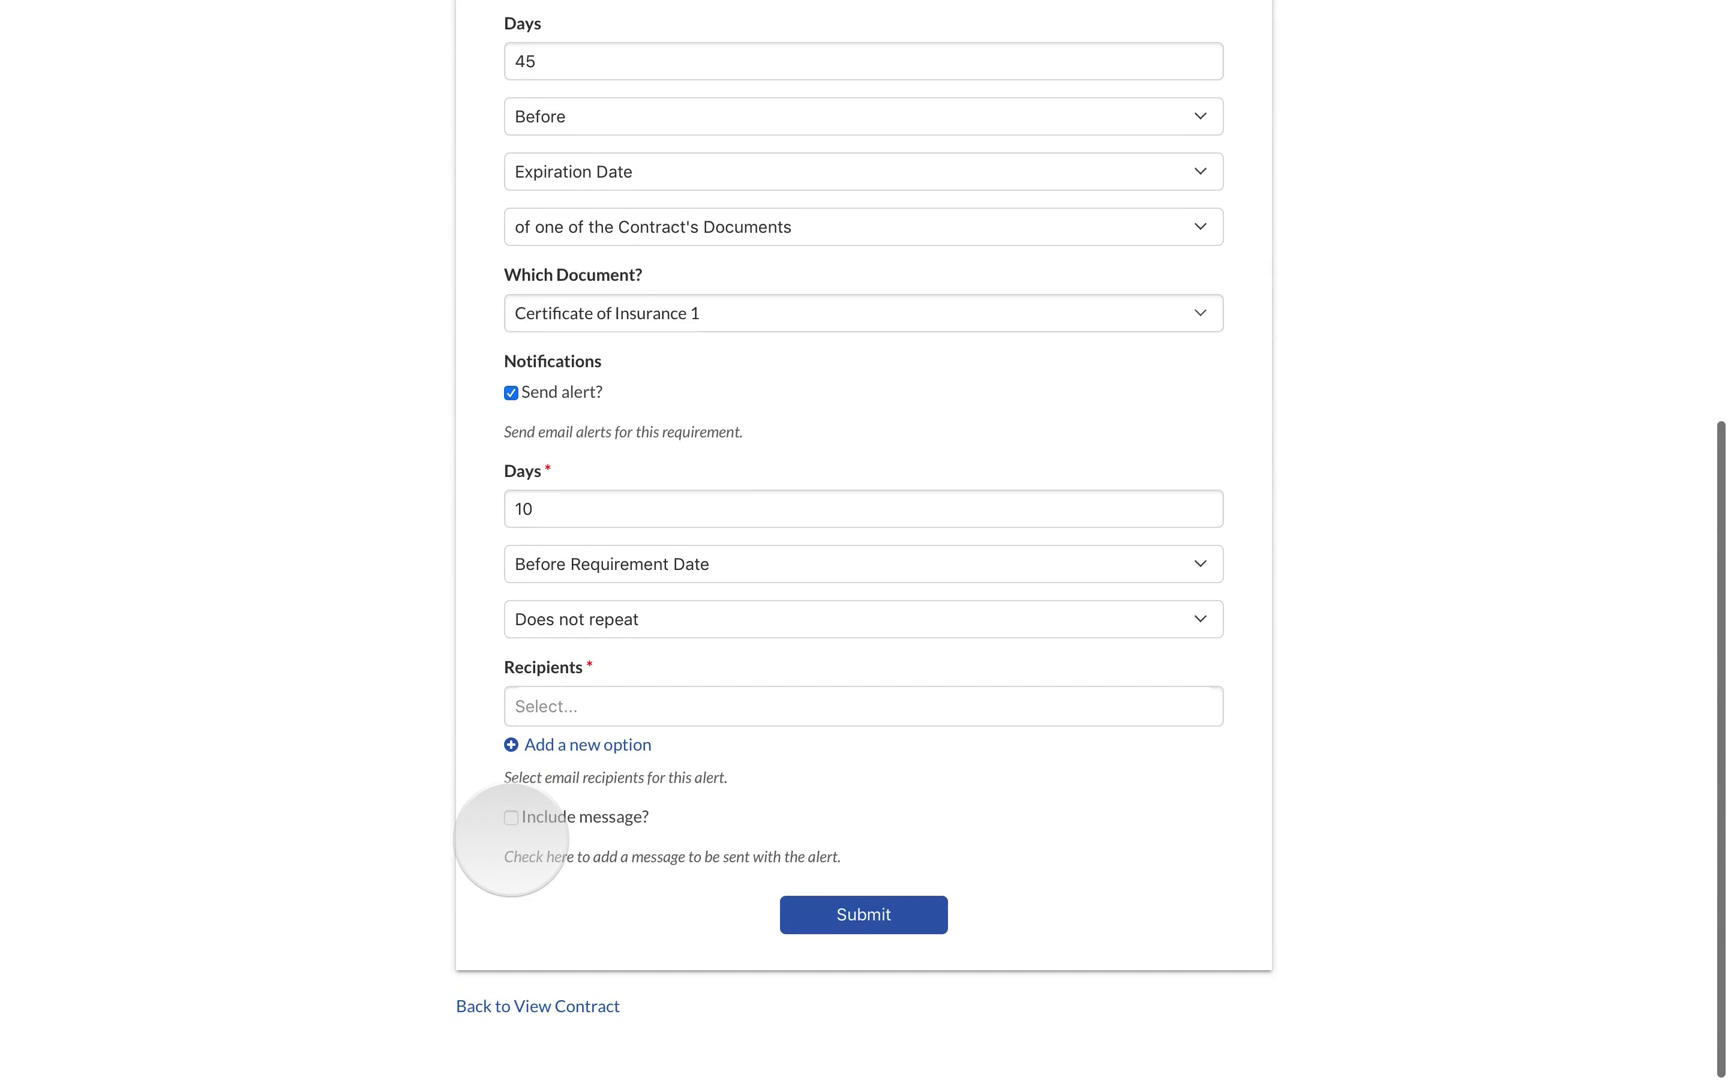
pyautogui.click(520, 511)
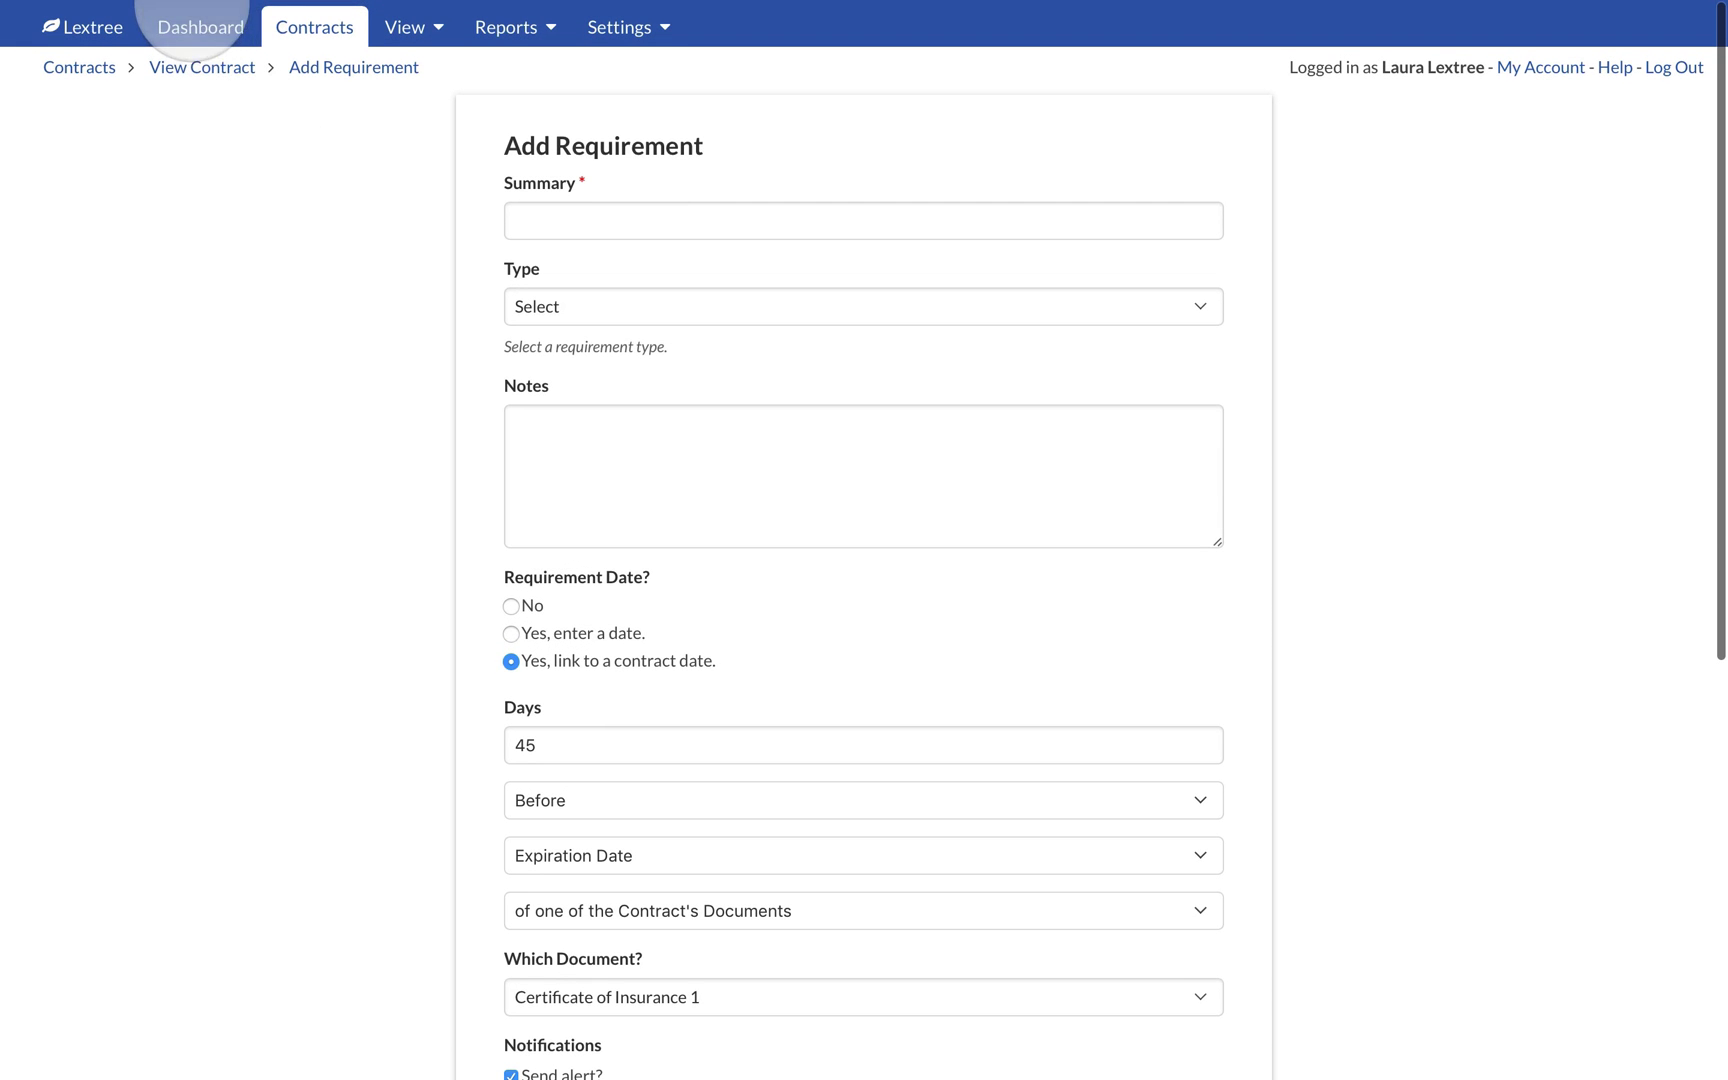
pyautogui.click(196, 67)
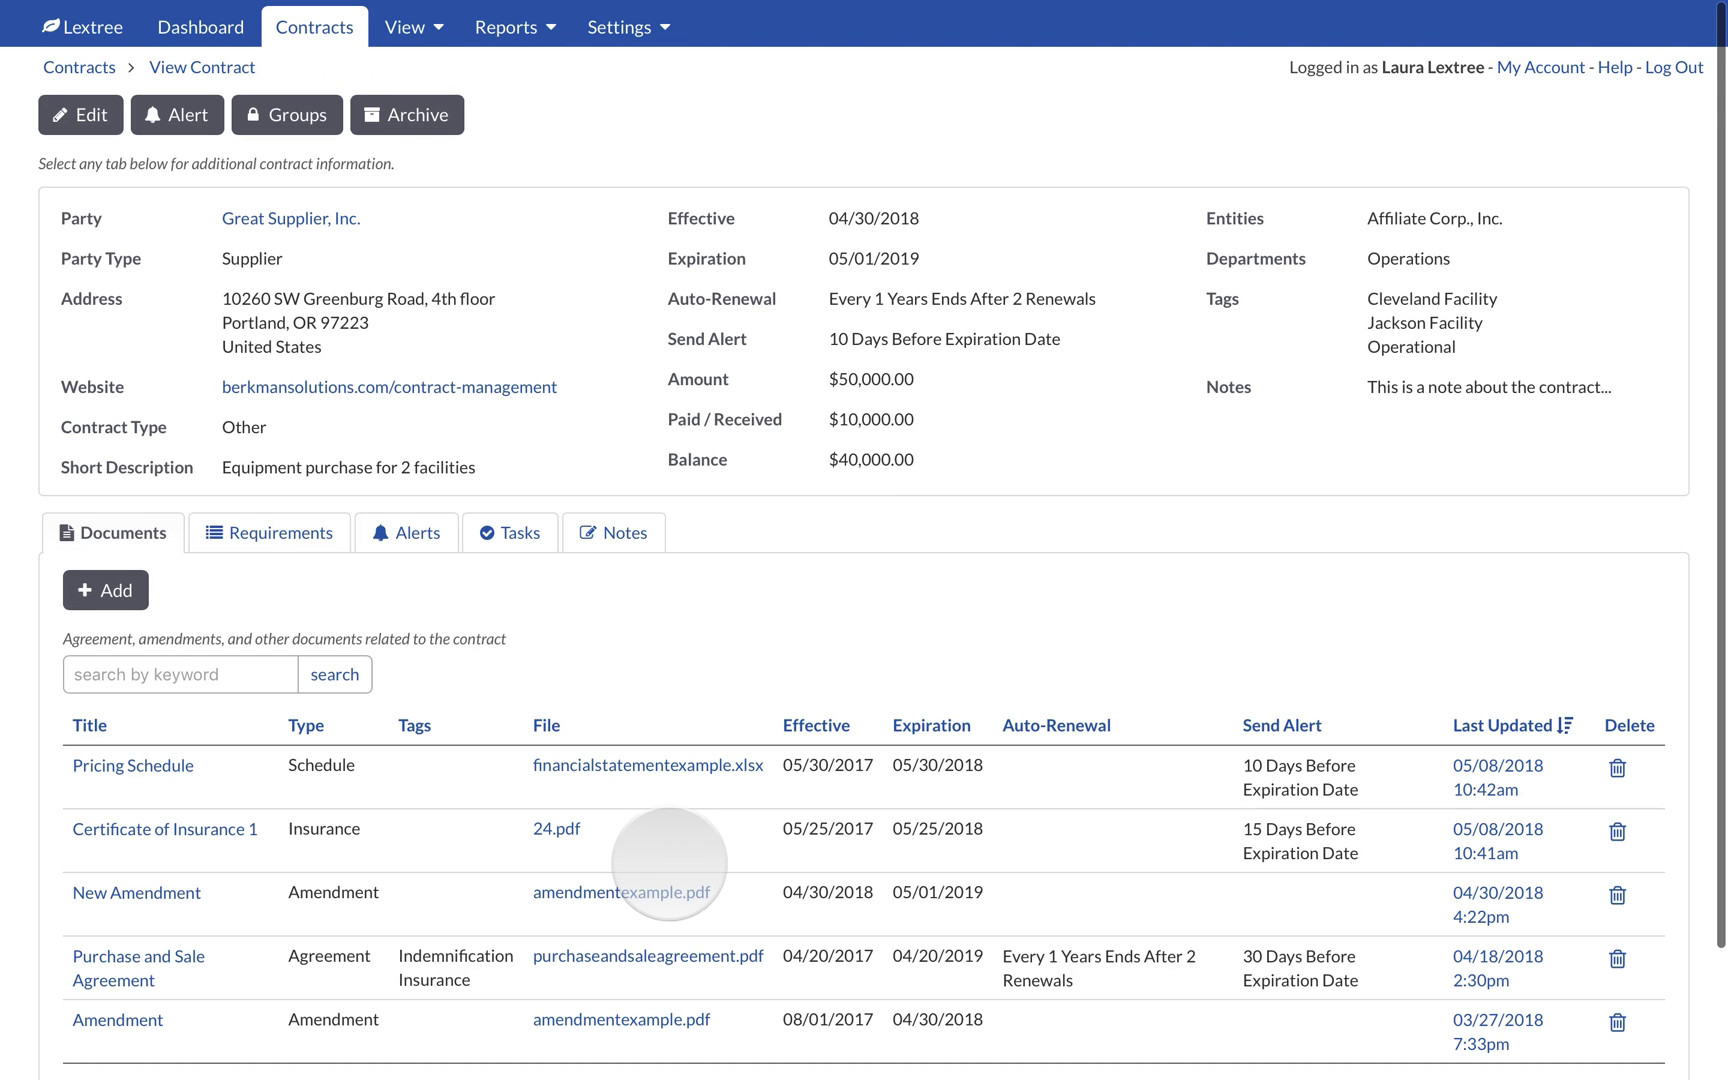
# Review the contract's upcoming alerts, checking the type of each alert in the list.
pyautogui.click(414, 532)
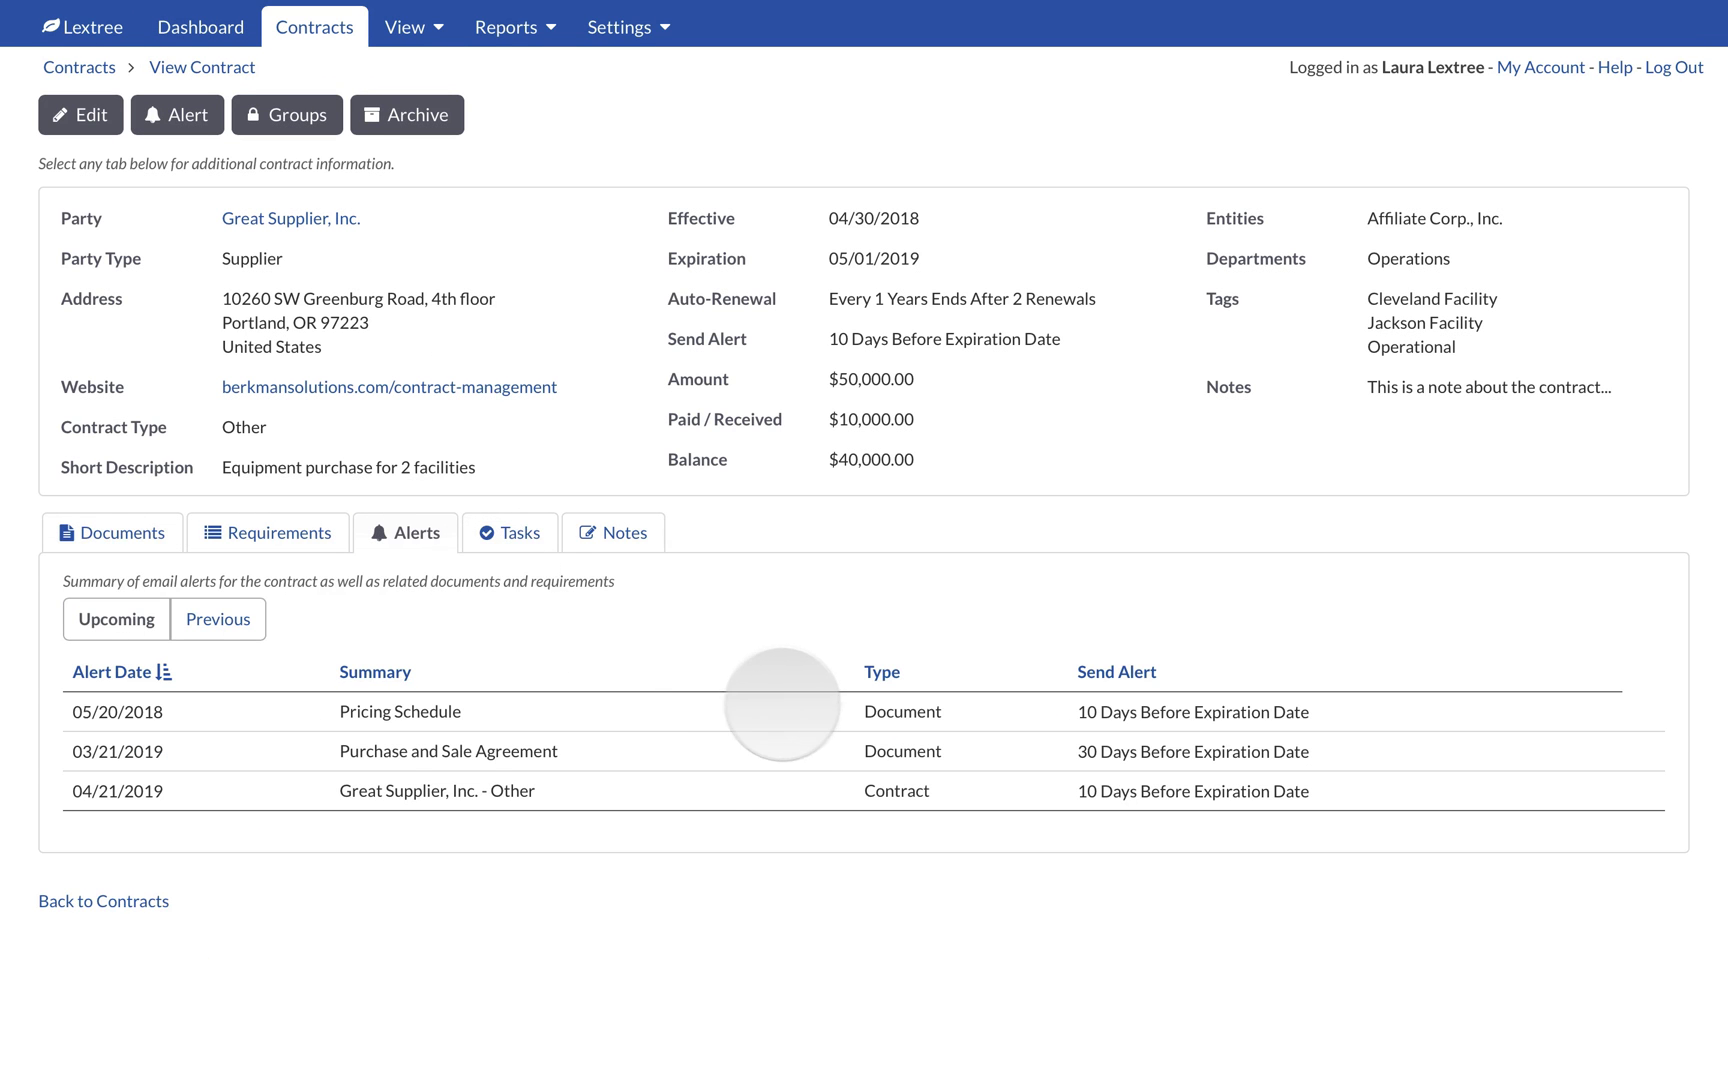
pyautogui.doubleClick(880, 710)
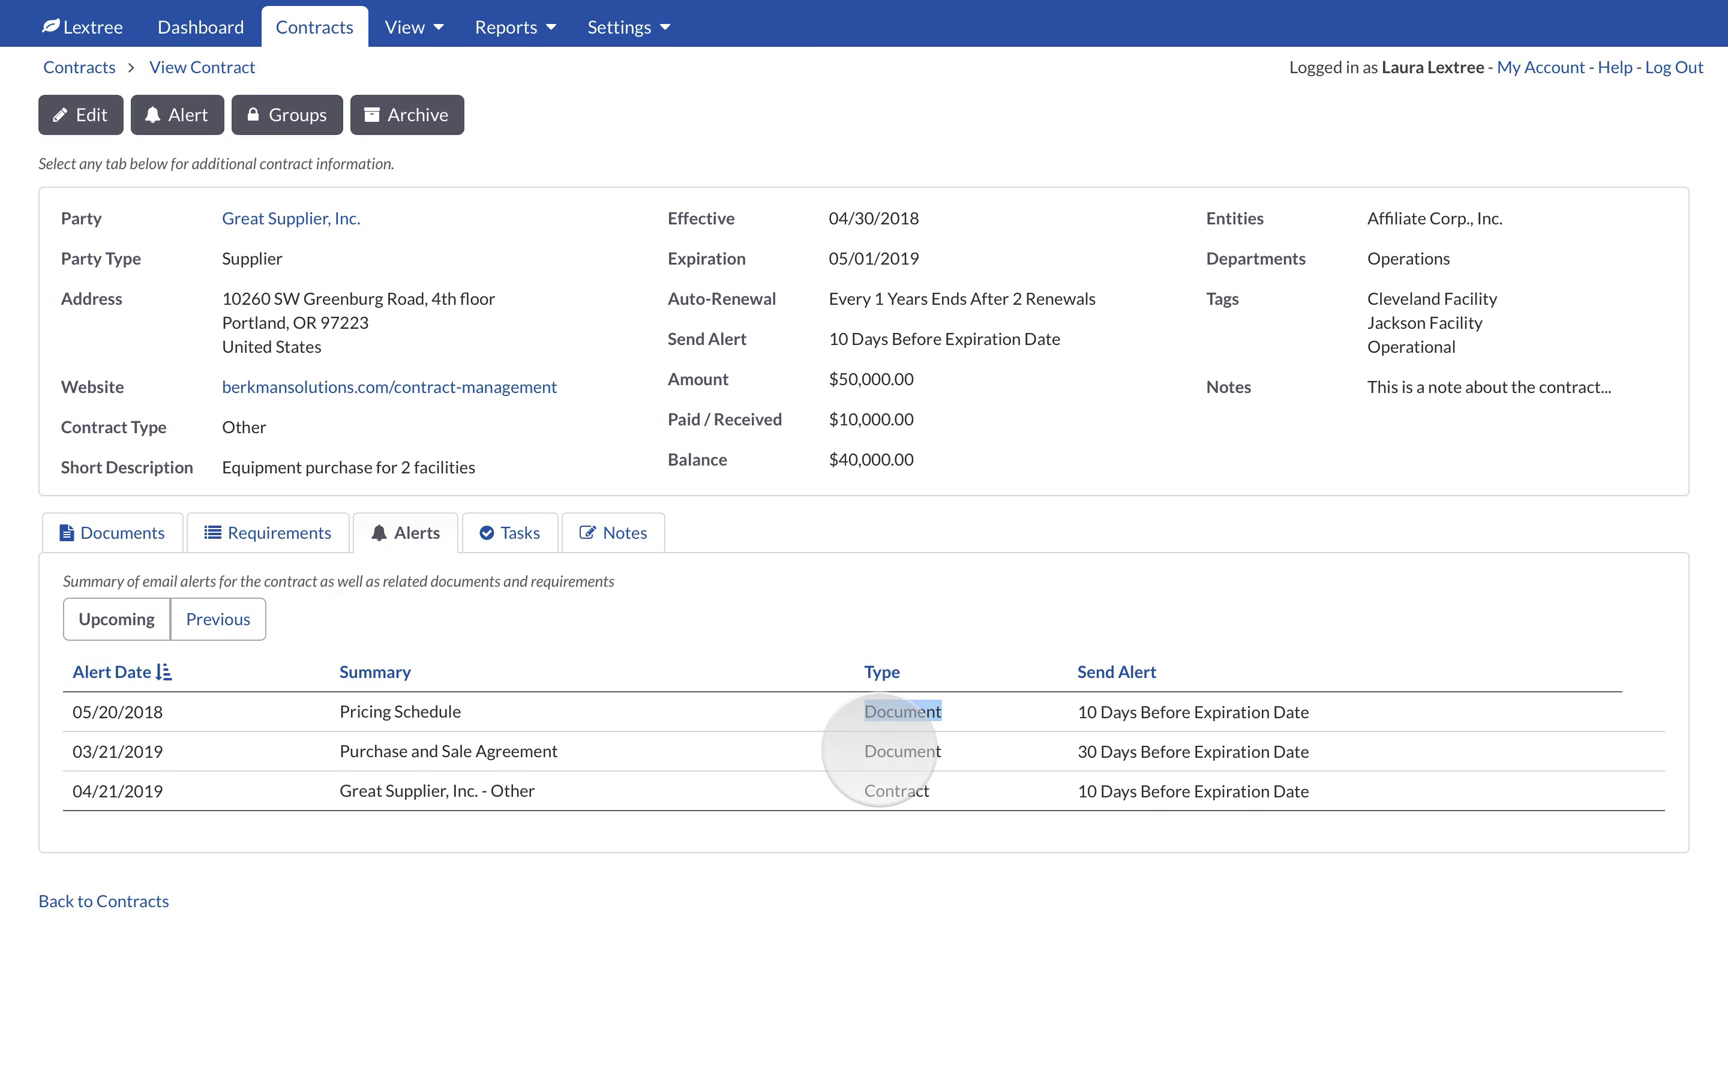
pyautogui.doubleClick(880, 750)
pyautogui.doubleClick(880, 791)
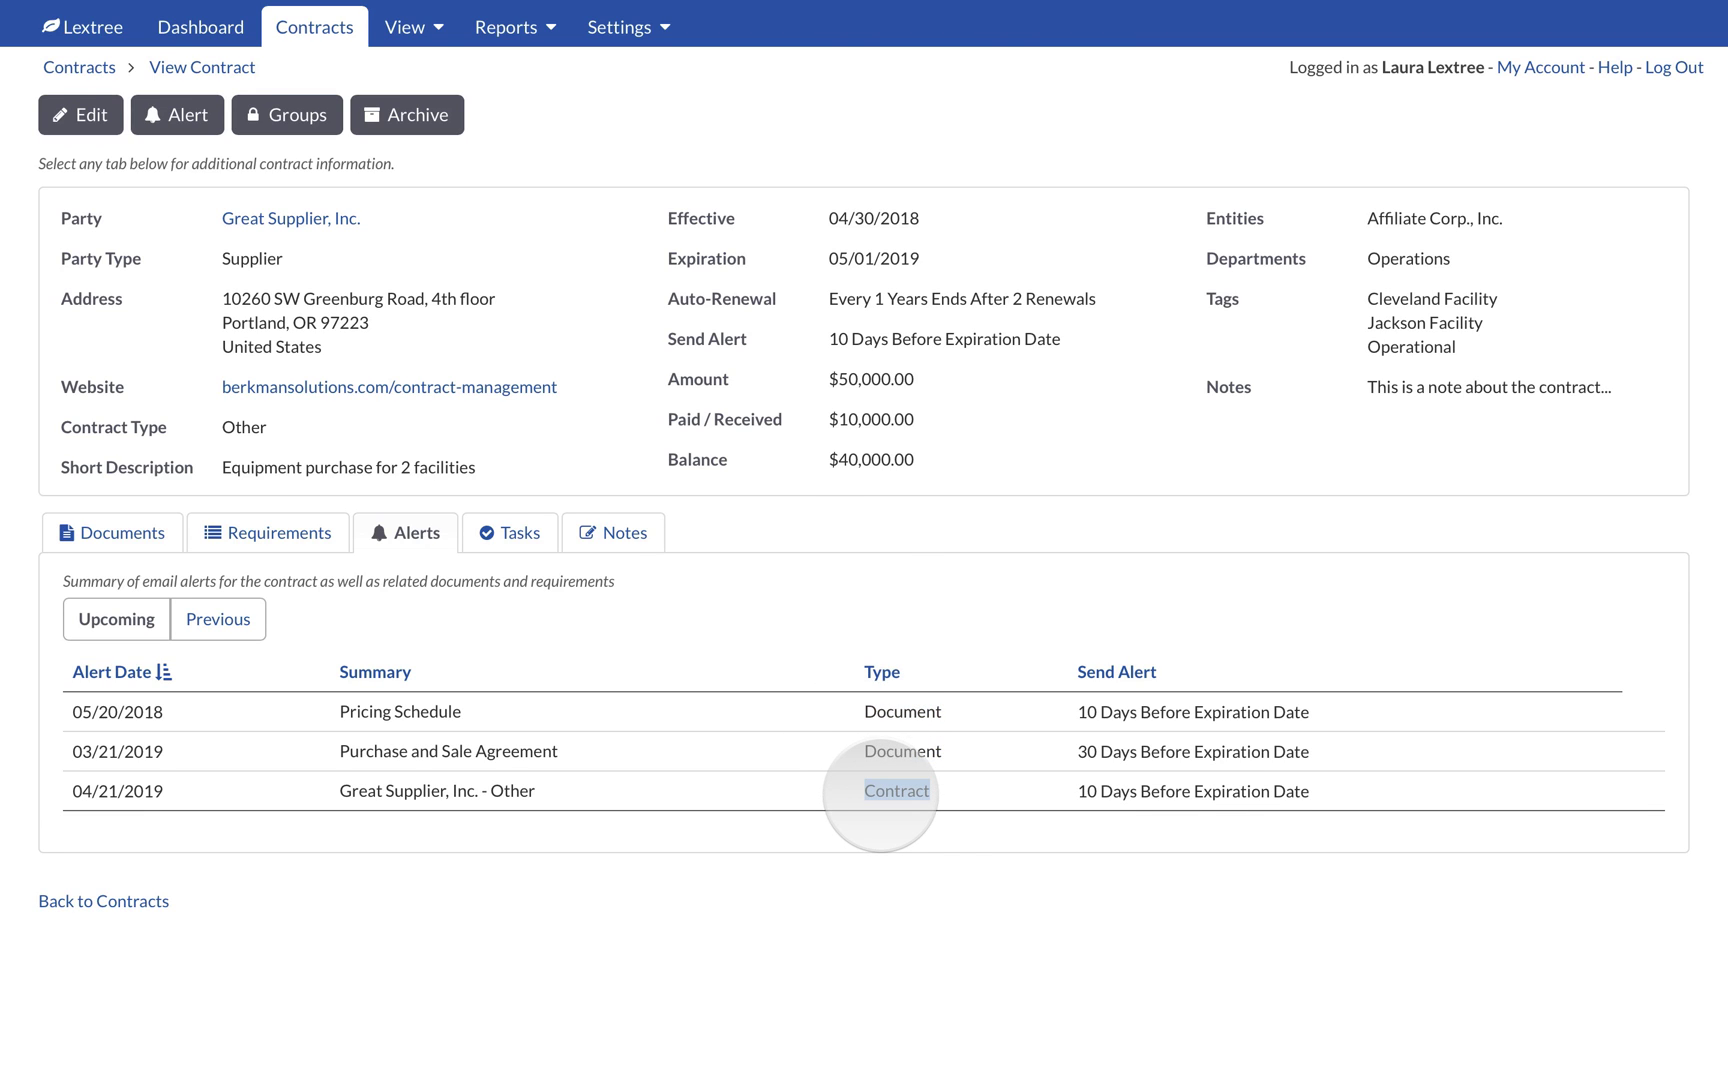
pyautogui.click(879, 994)
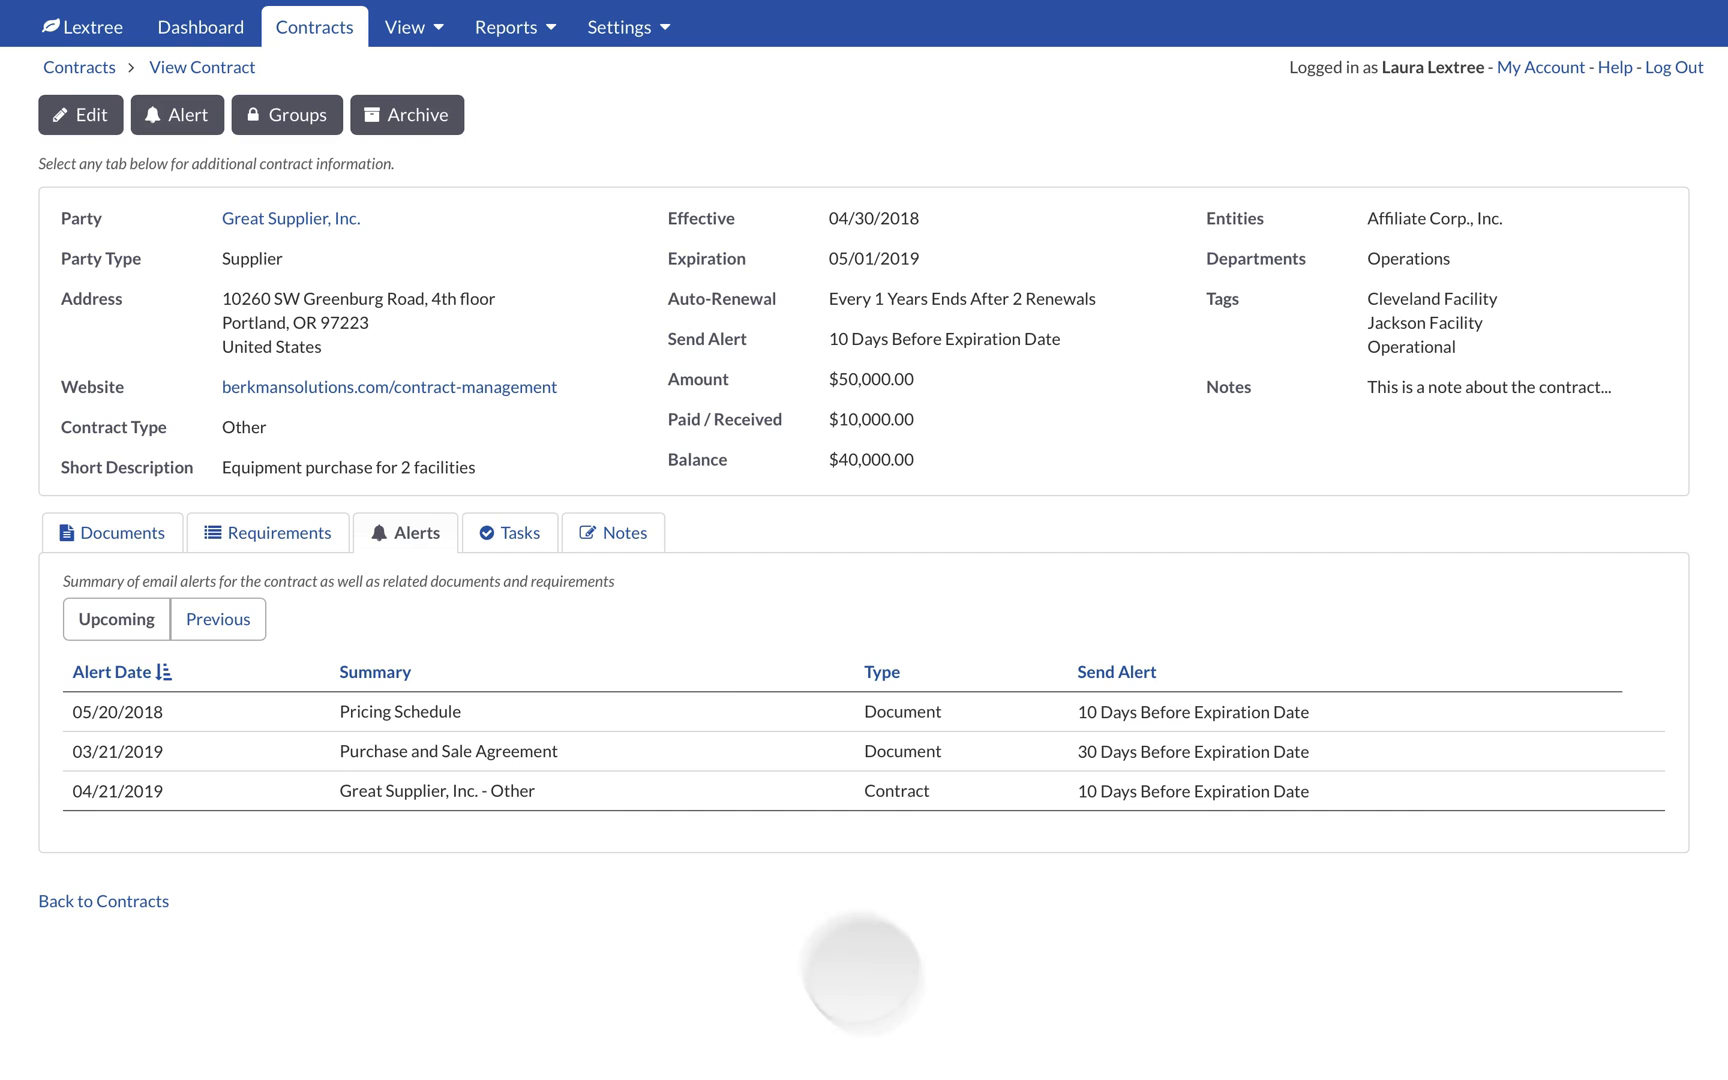
# Open the form for assigning a task on the contract and compare its fields with Contract Document Request set to Yes and No.
pyautogui.click(510, 532)
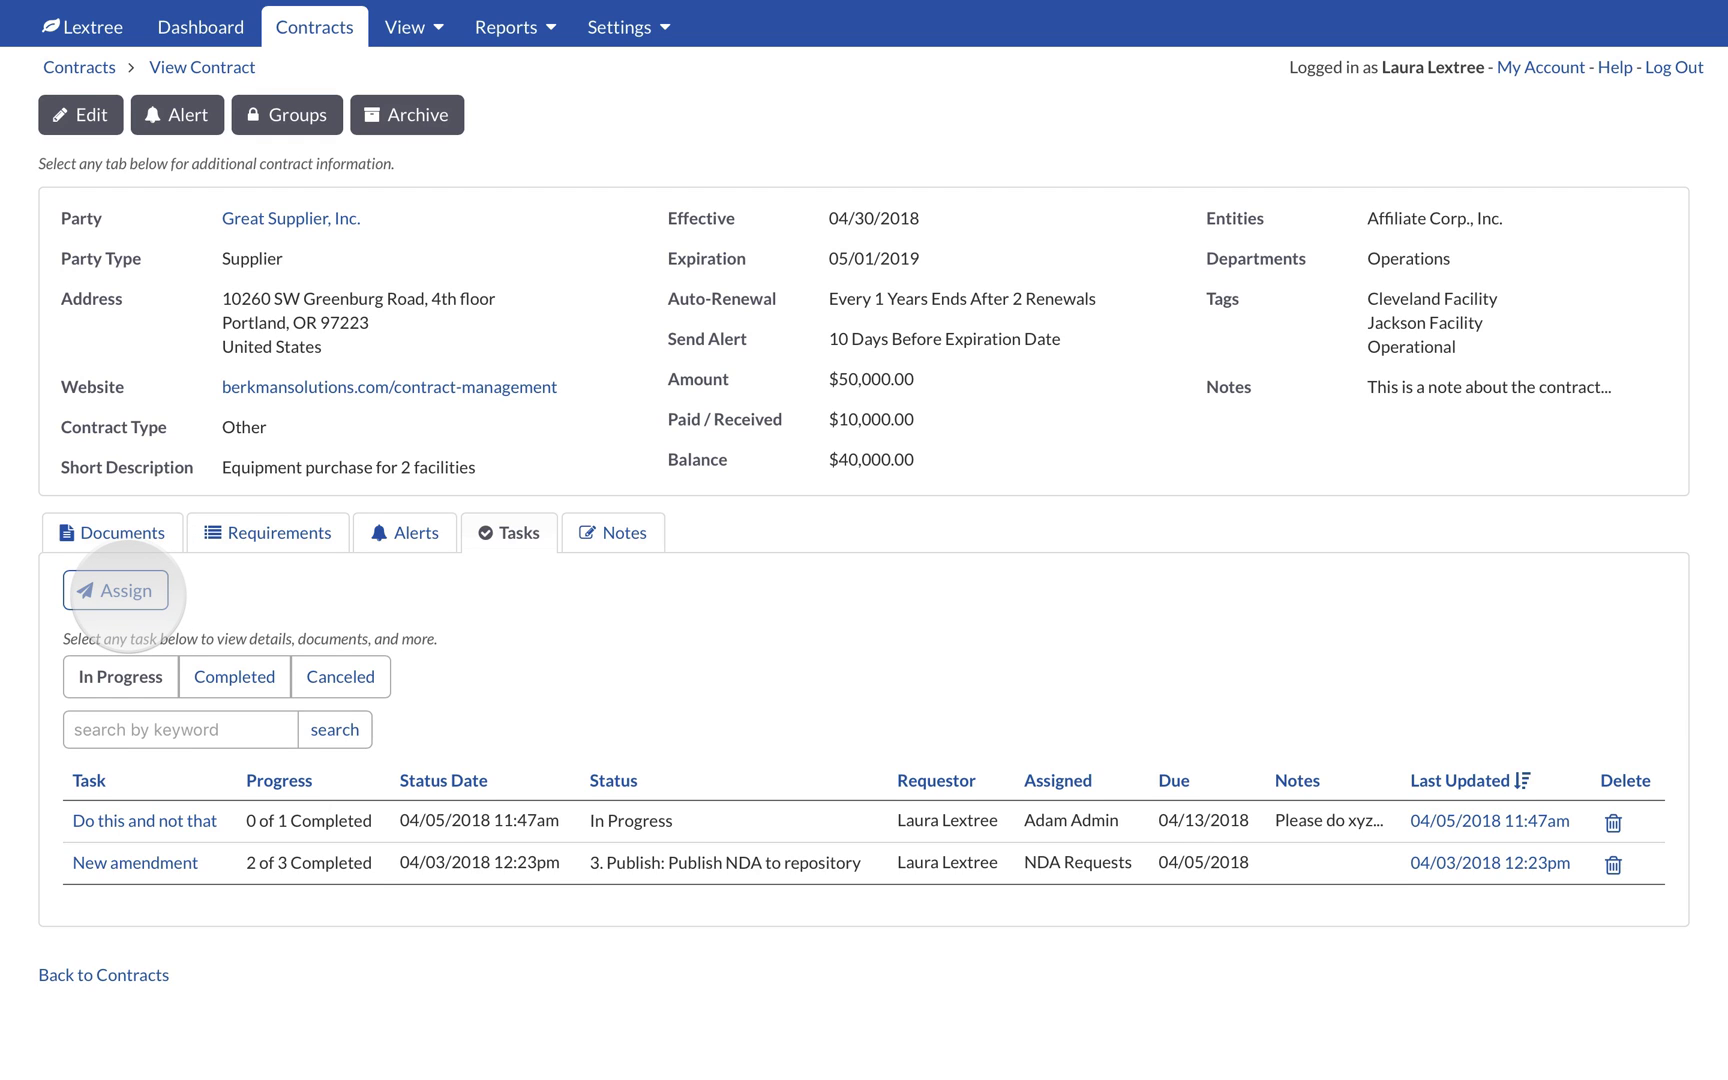
pyautogui.click(128, 595)
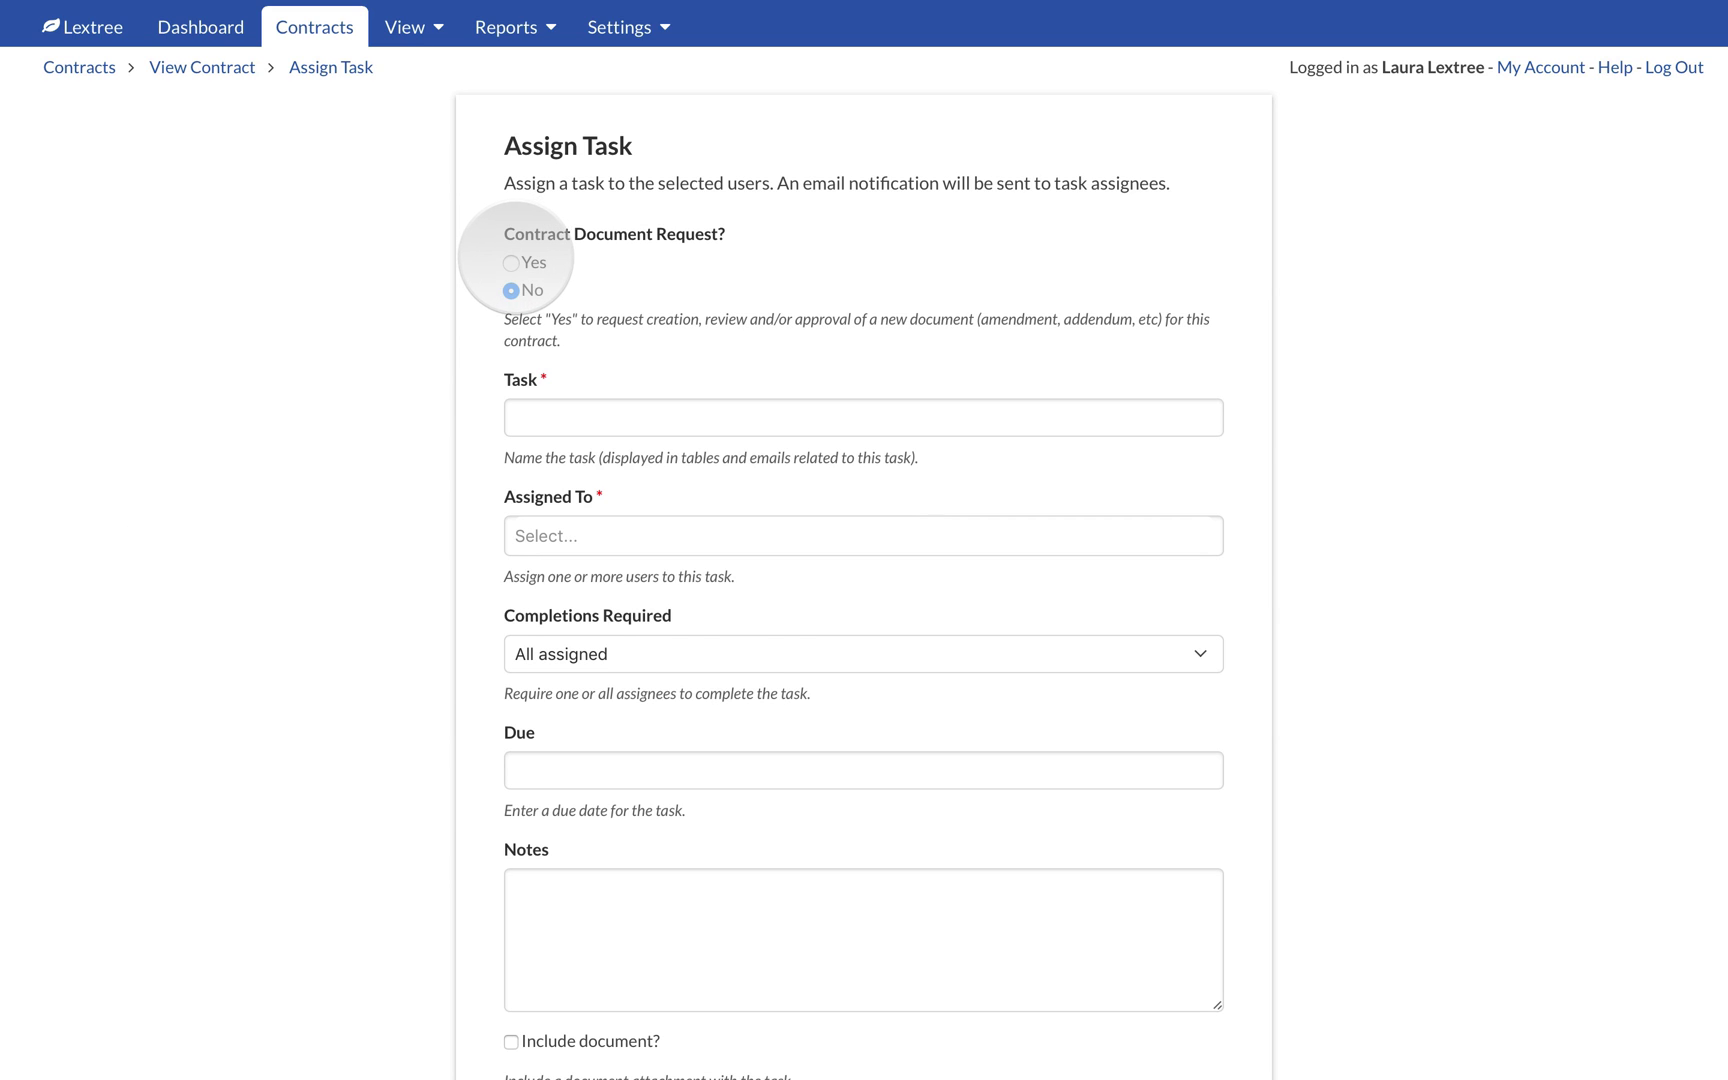
pyautogui.click(516, 261)
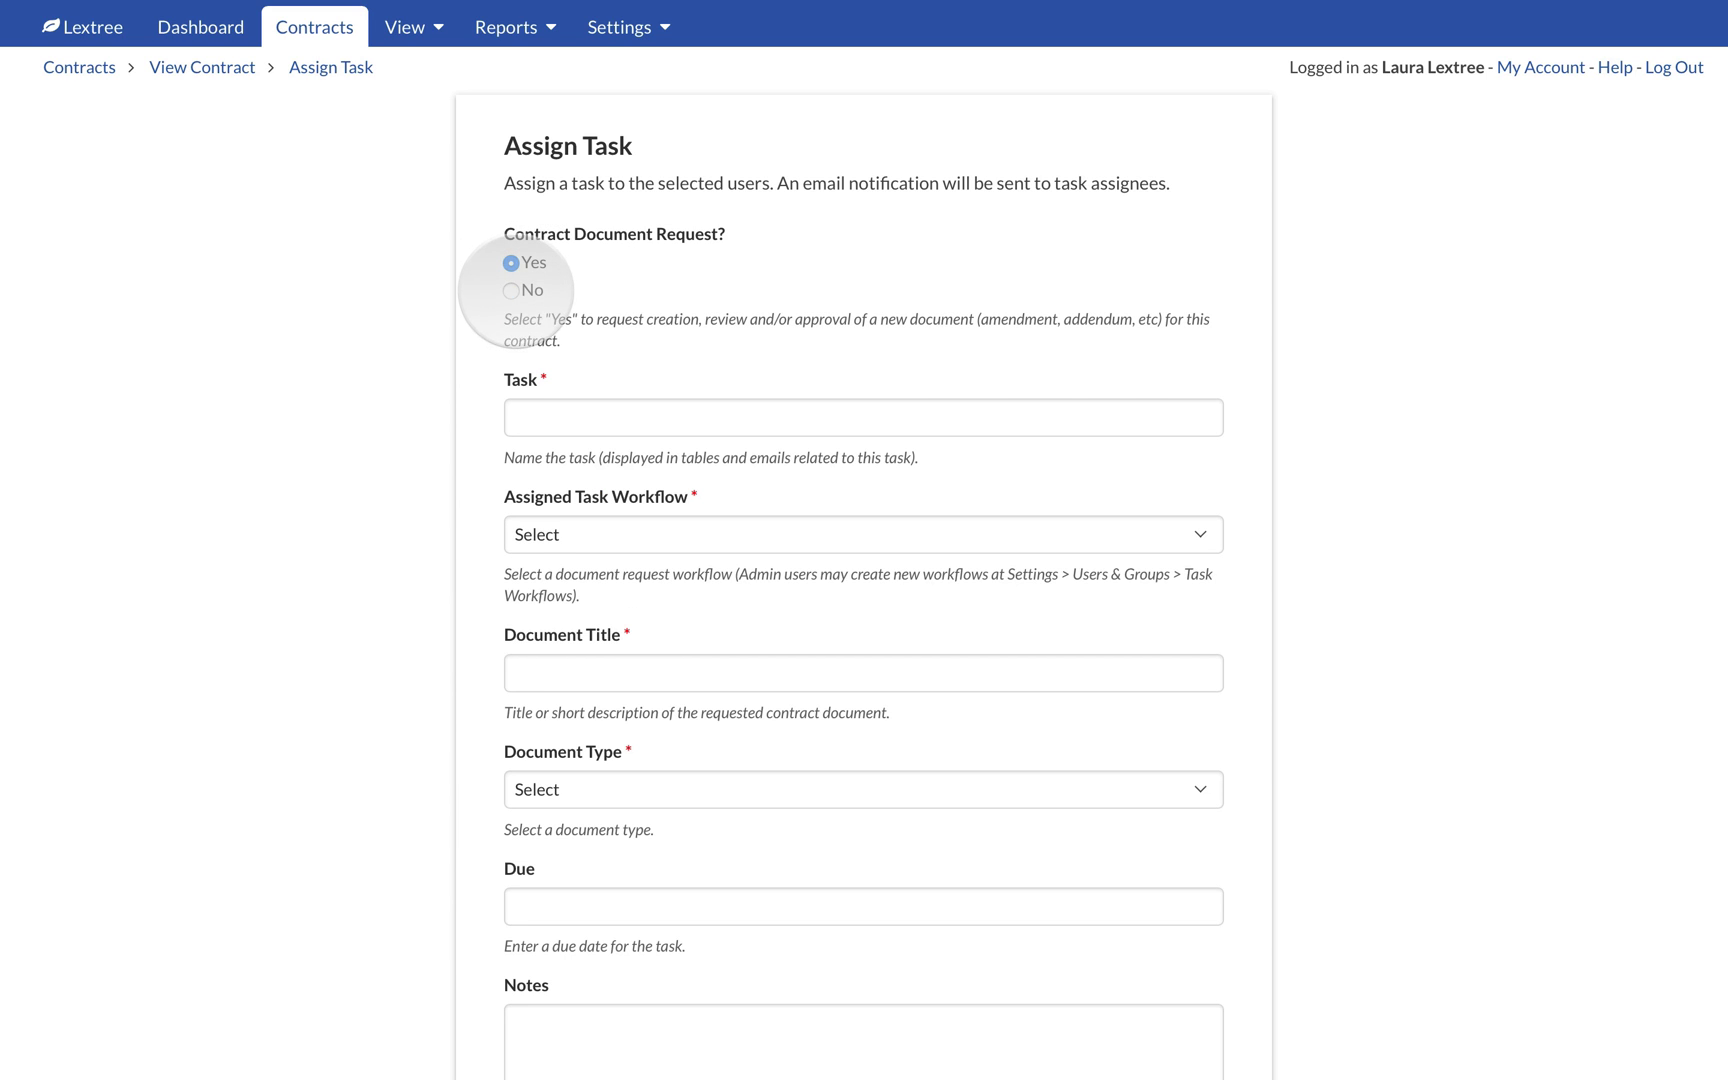
pyautogui.click(516, 291)
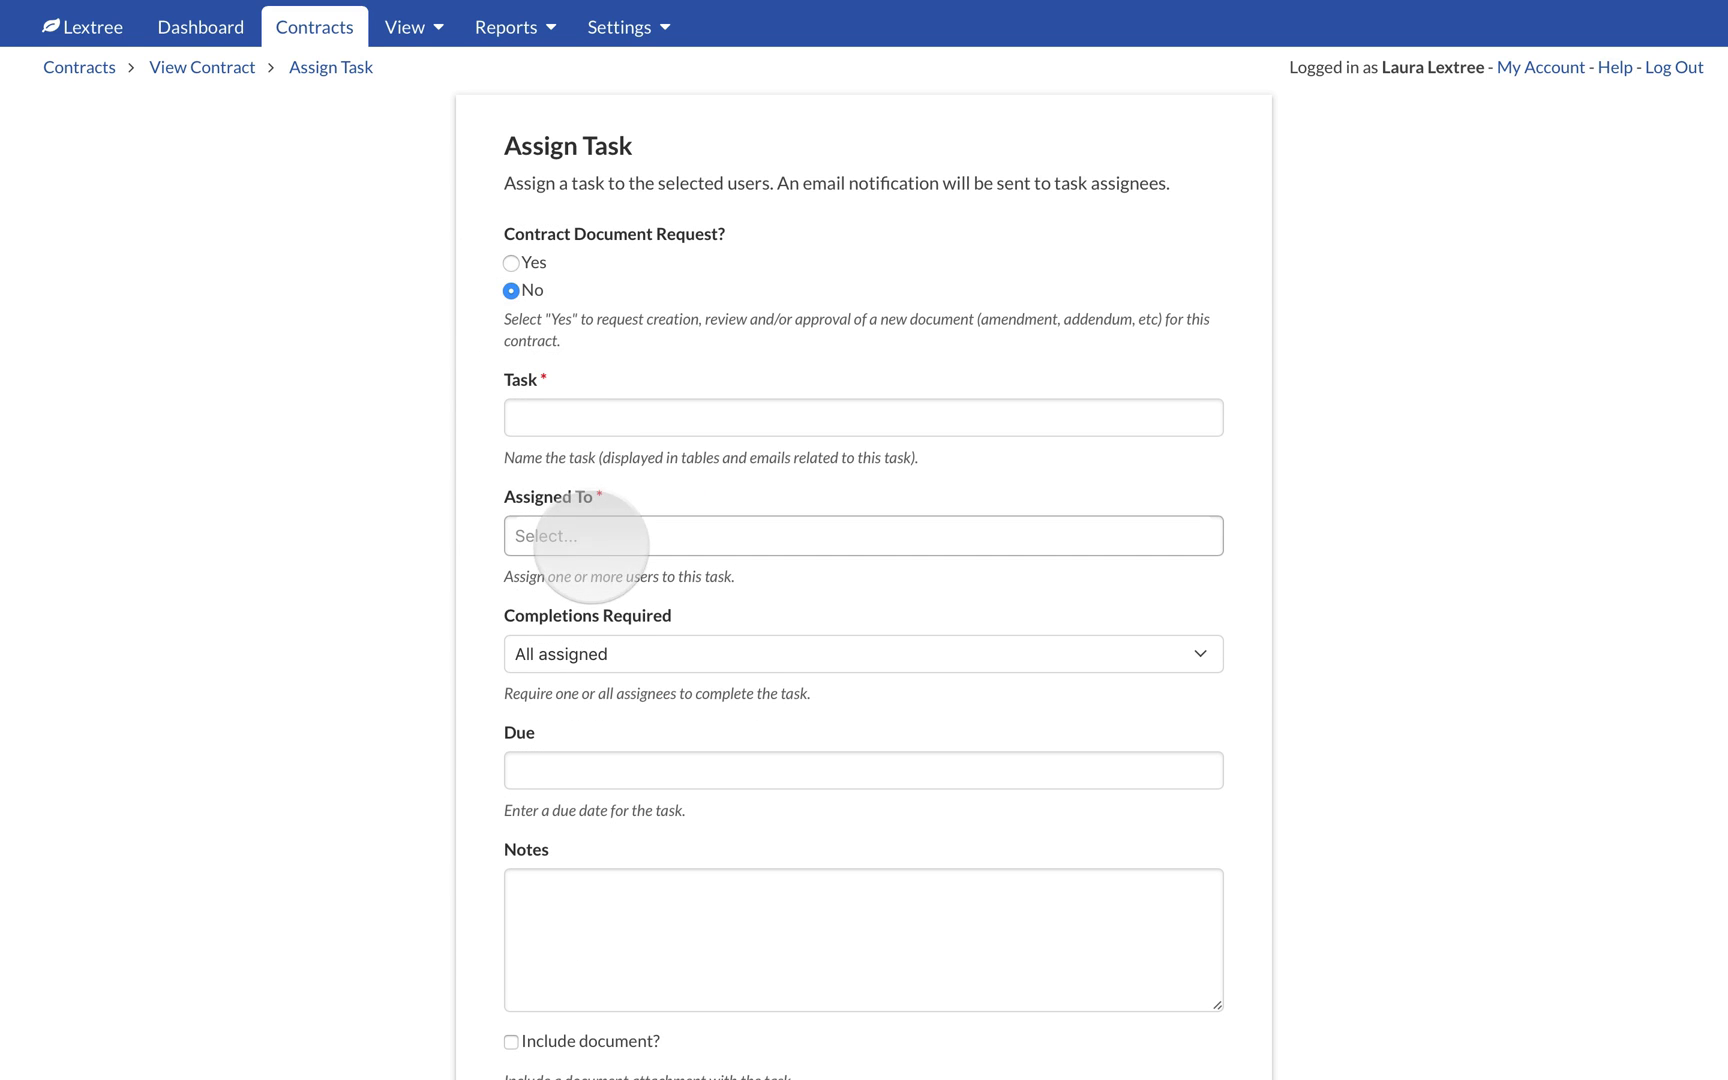
pyautogui.click(582, 538)
pyautogui.click(499, 416)
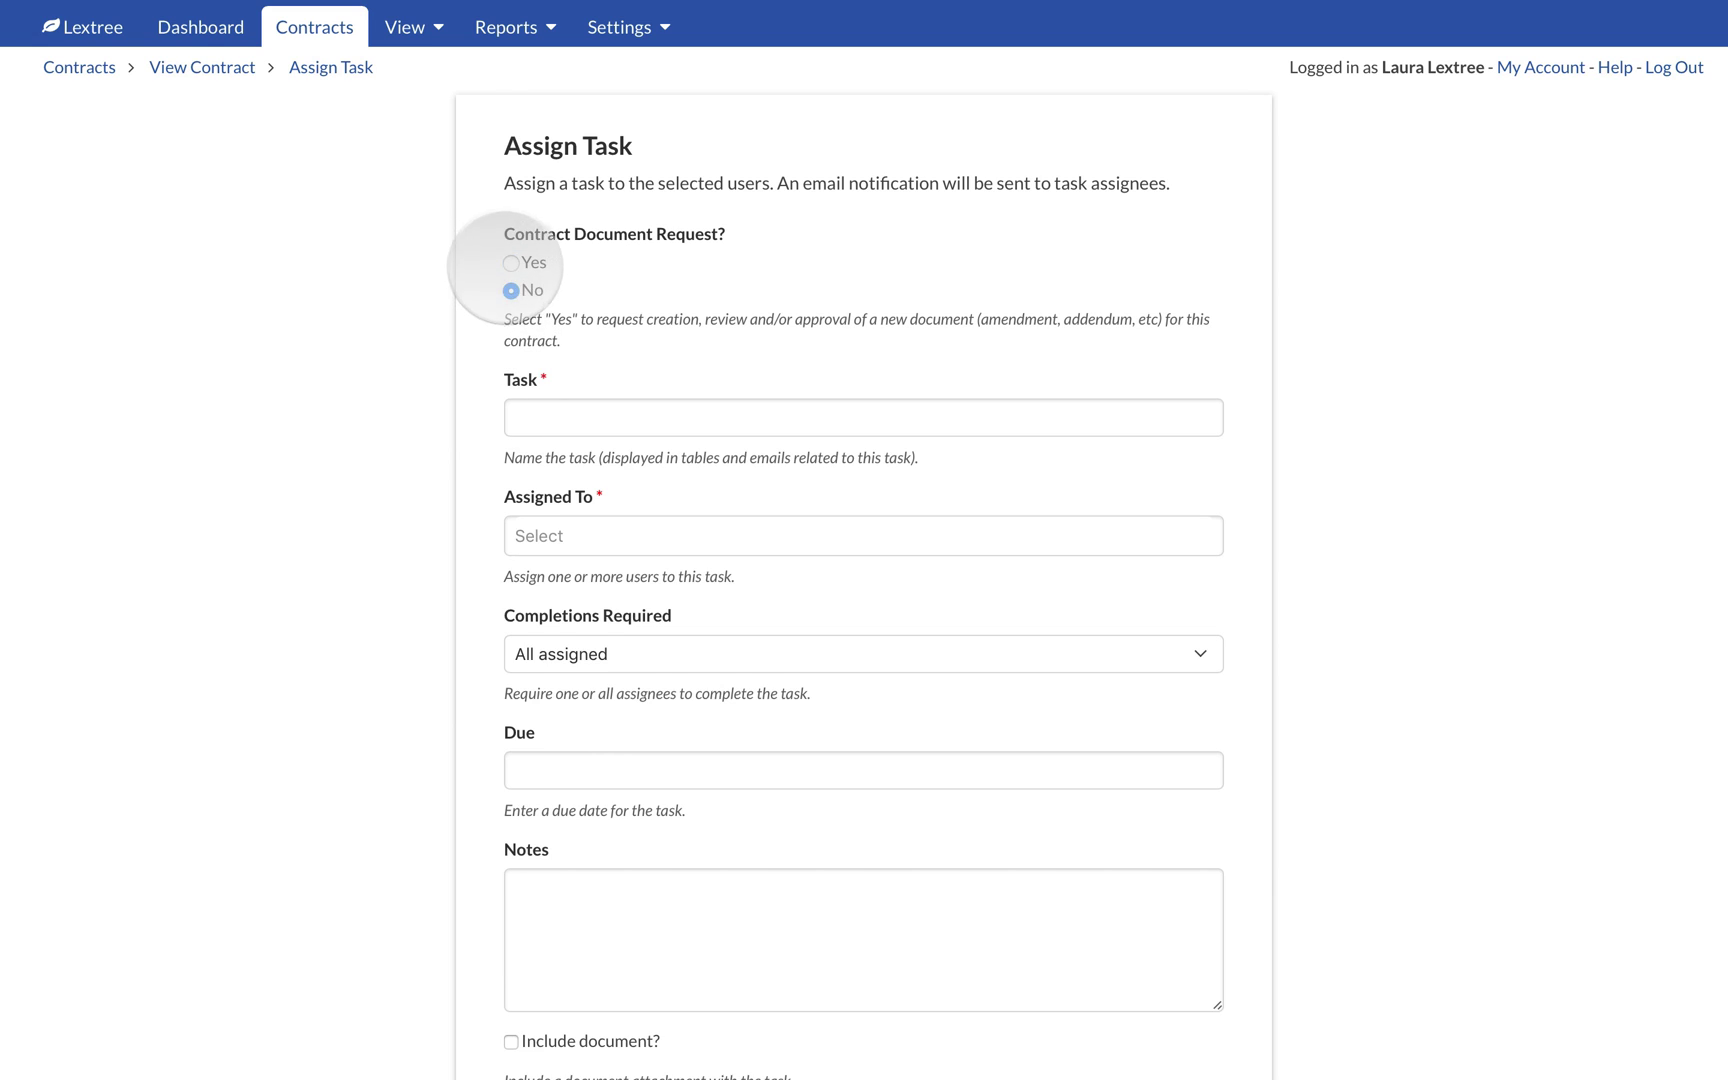
pyautogui.click(511, 262)
pyautogui.click(612, 530)
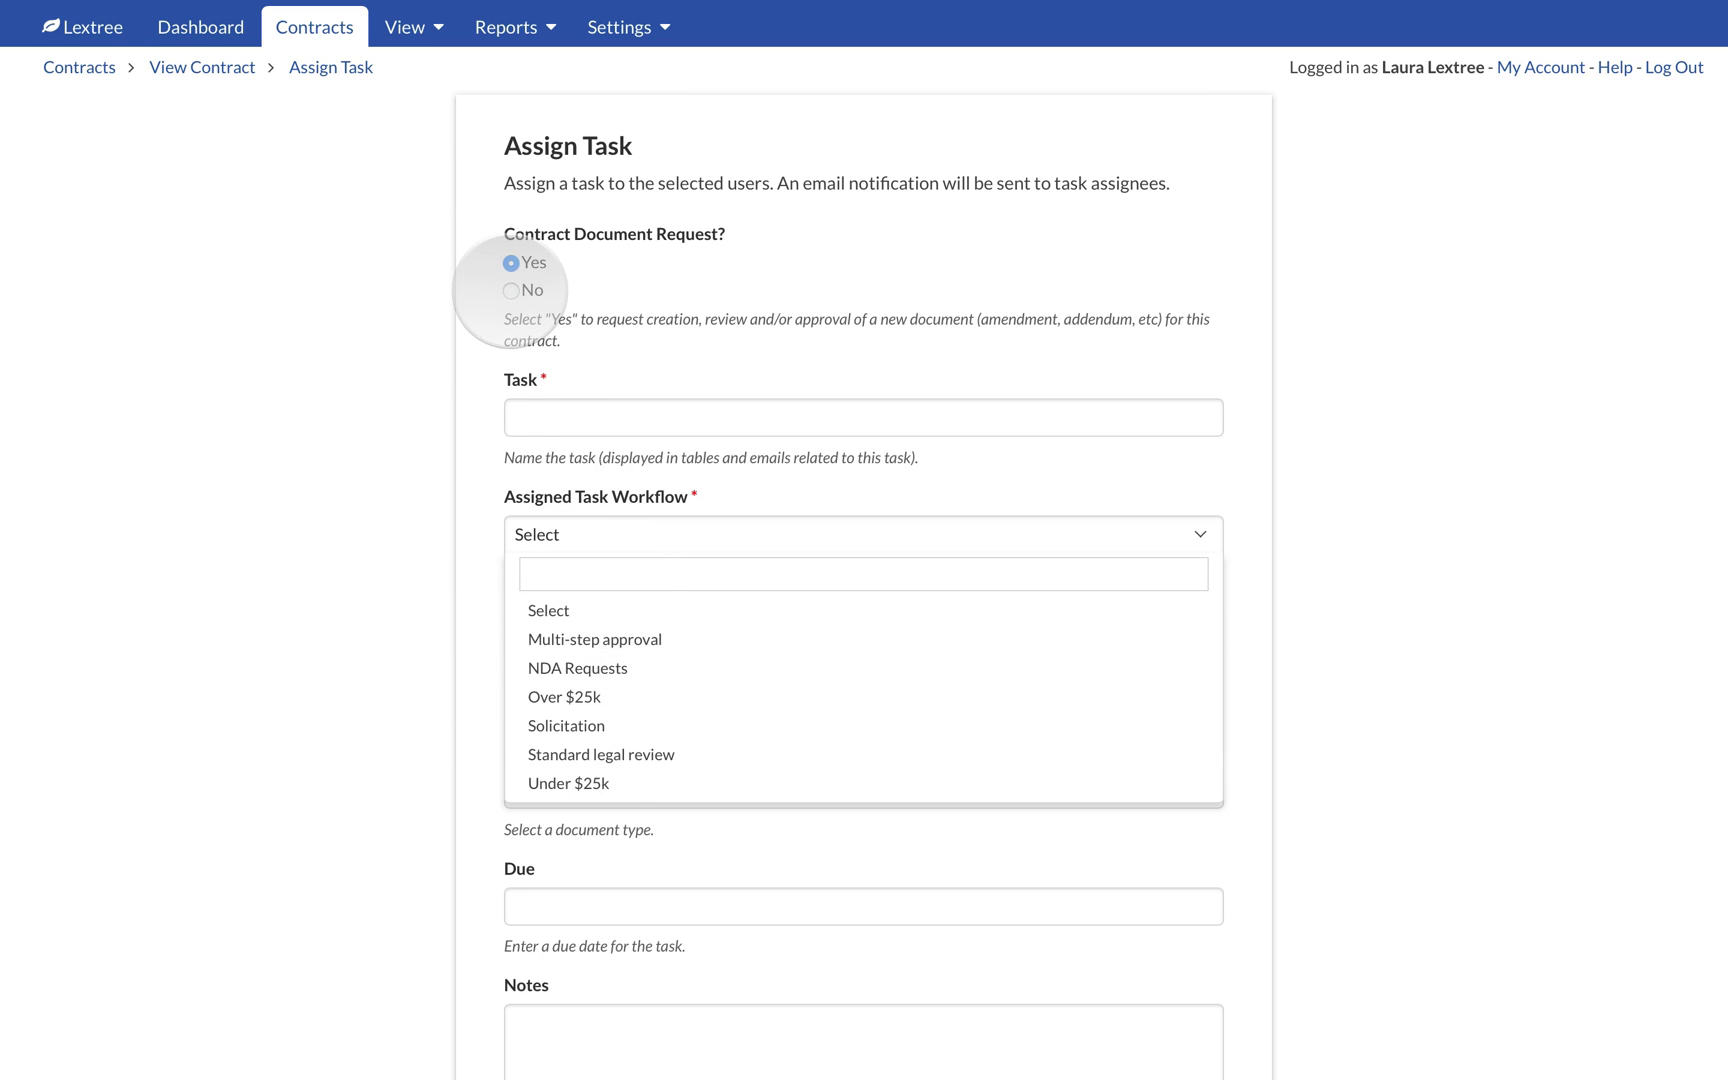
pyautogui.click(513, 290)
# Name the task "Review requirements" and assign it to the logged-in user and Outside Counsel.
pyautogui.click(548, 433)
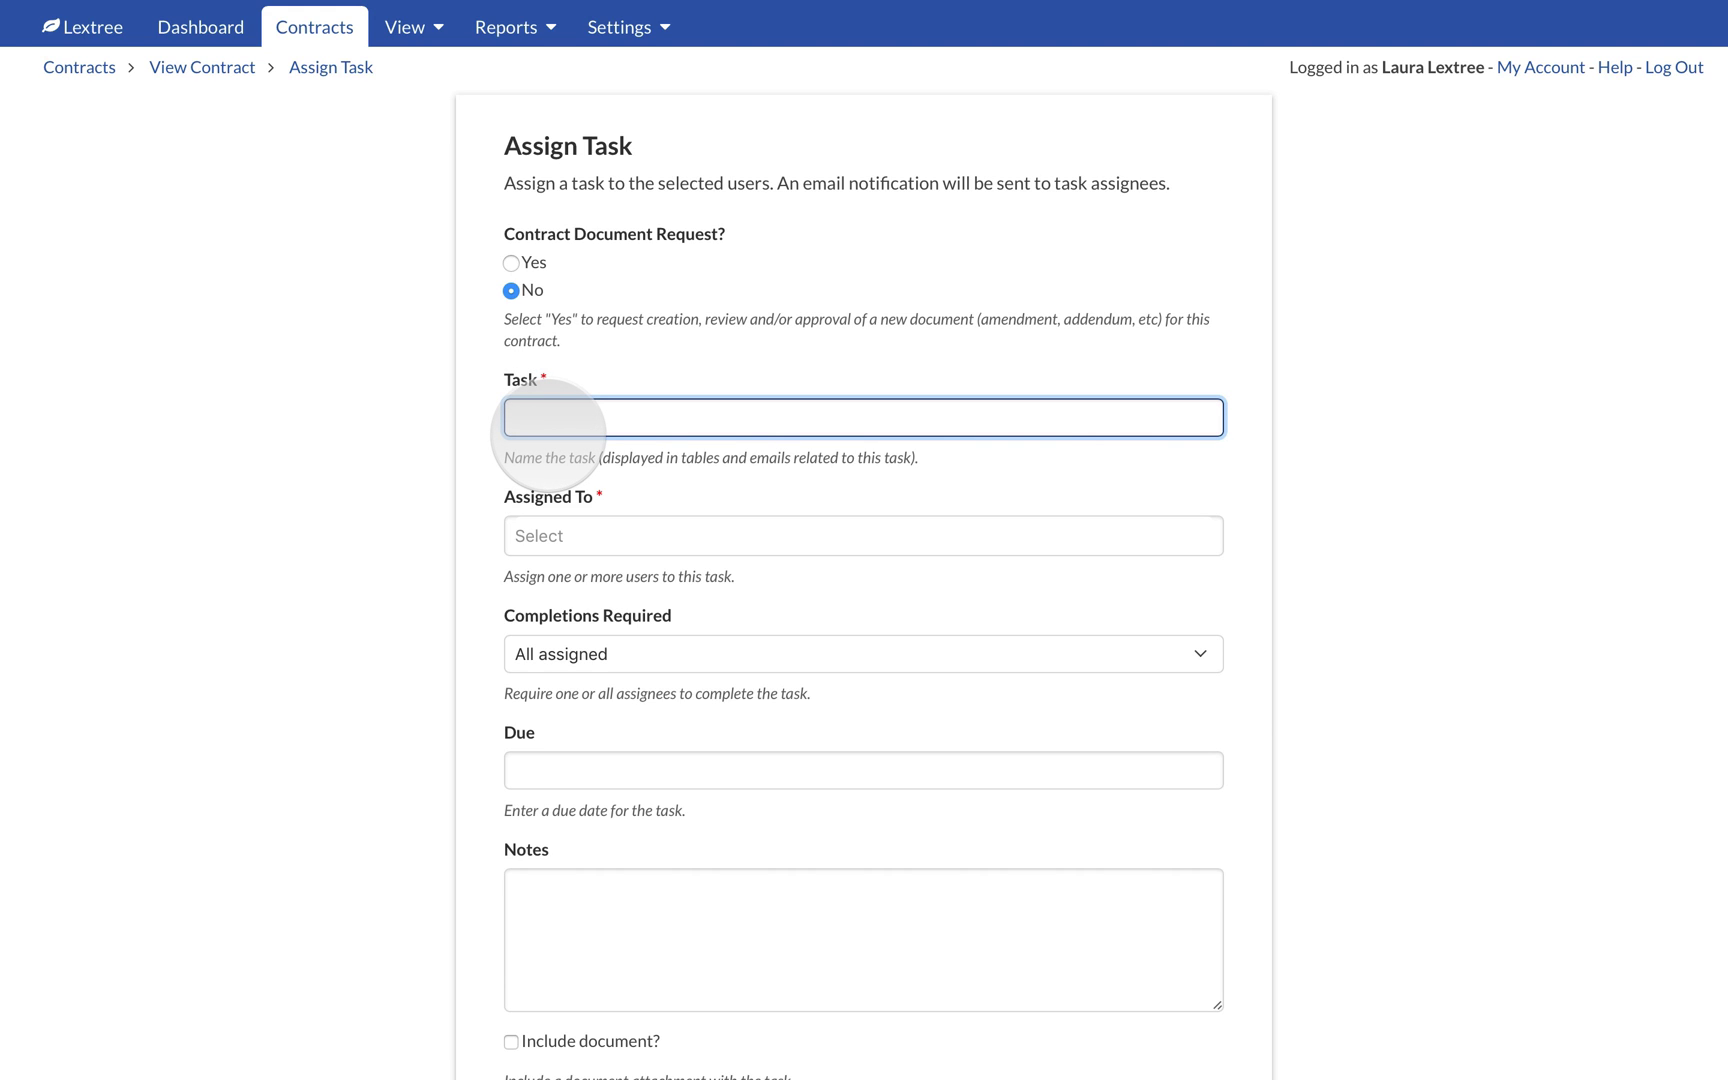
pyautogui.write('Review require')
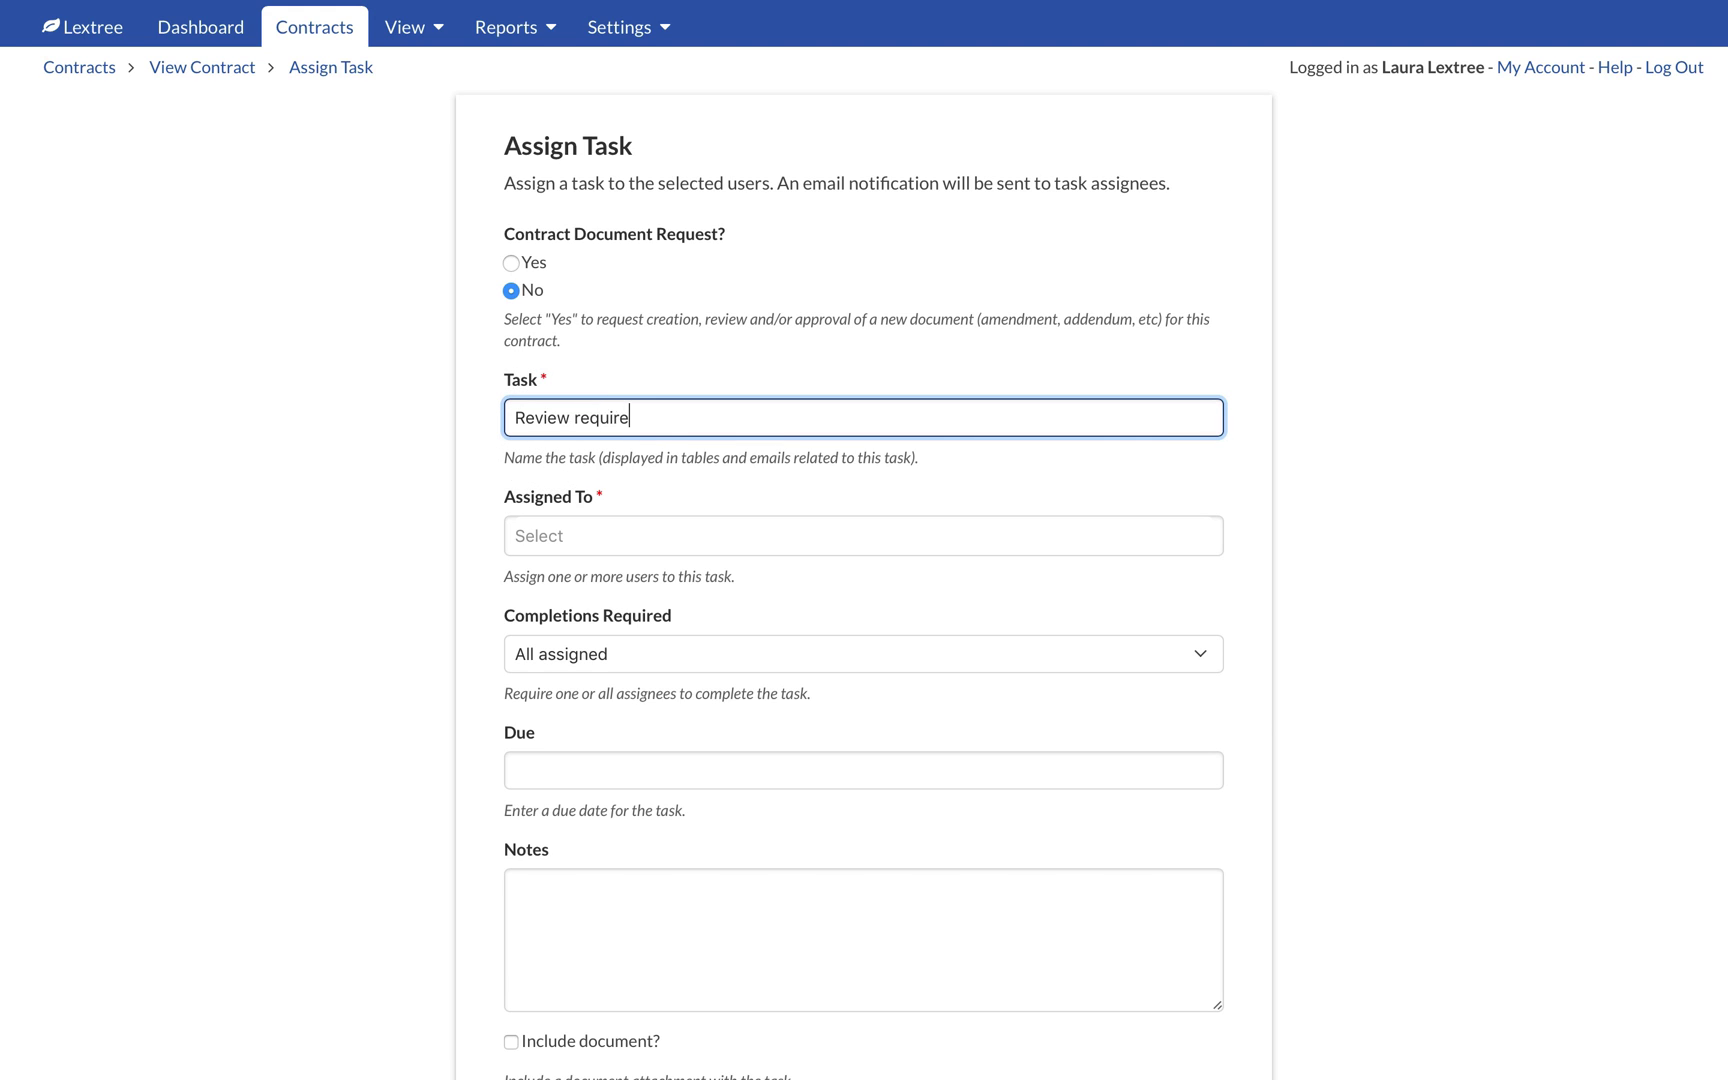
pyautogui.write('ments')
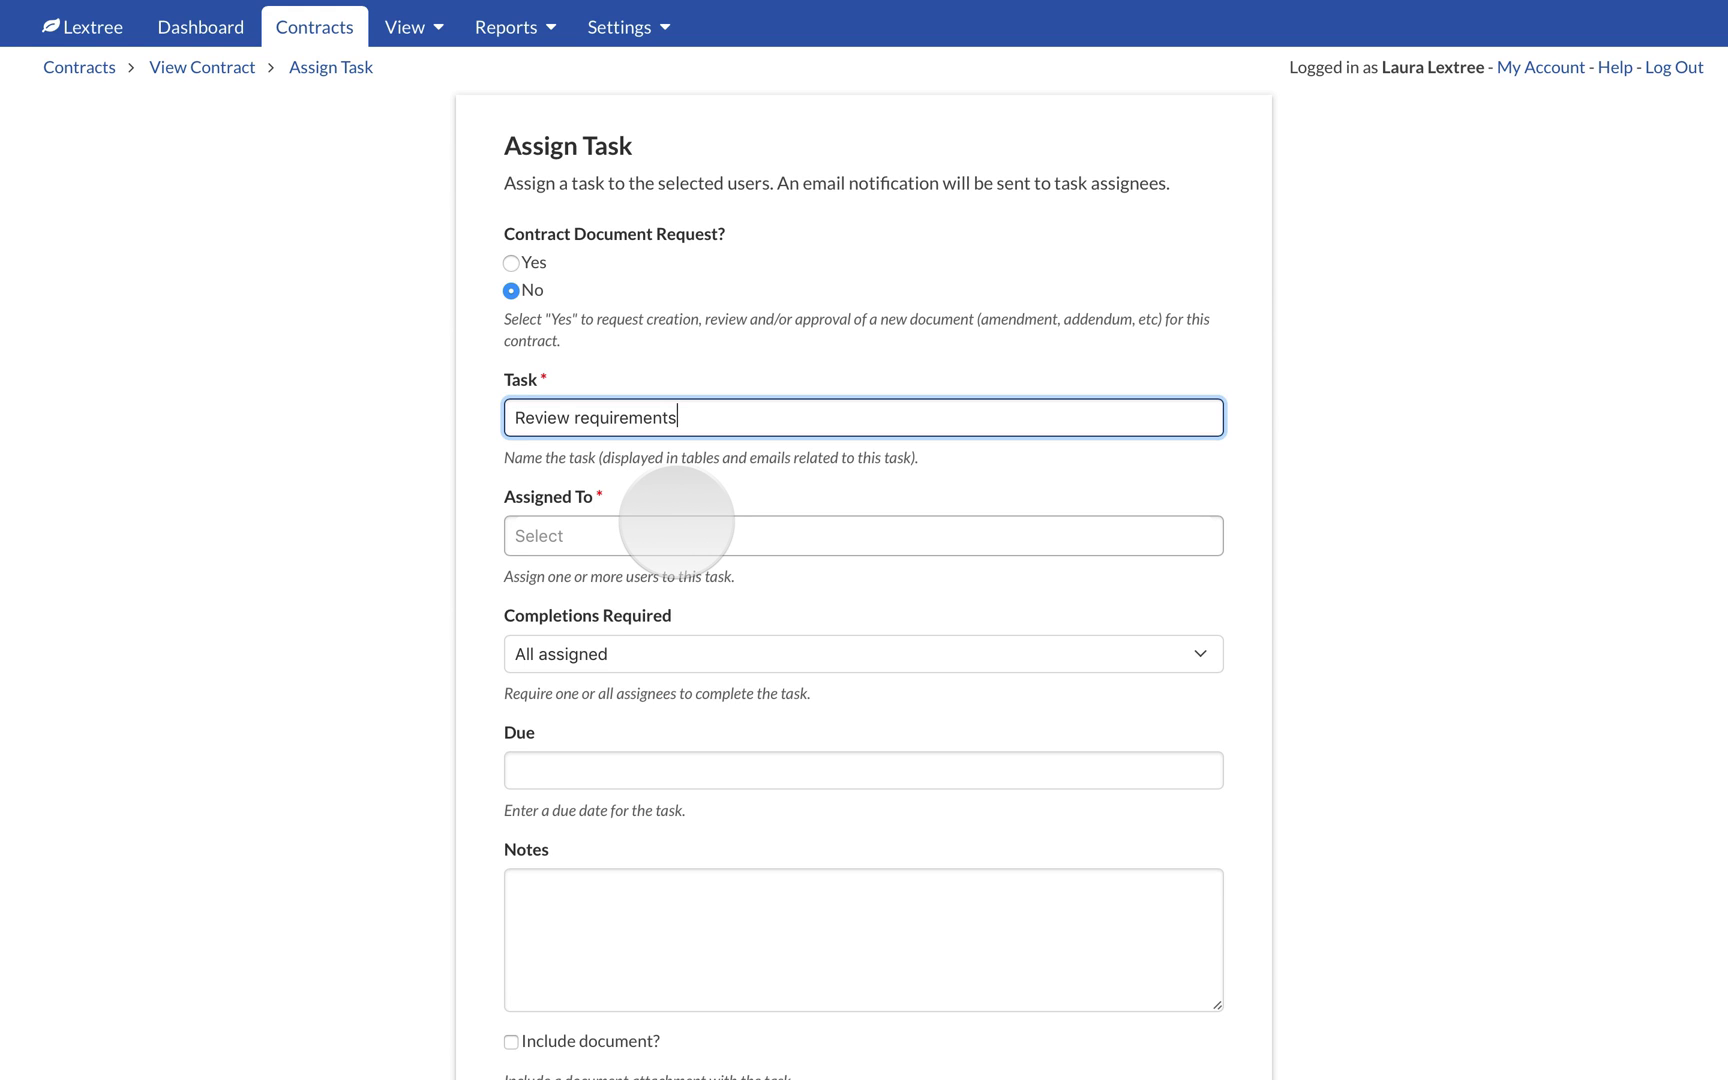
pyautogui.click(676, 522)
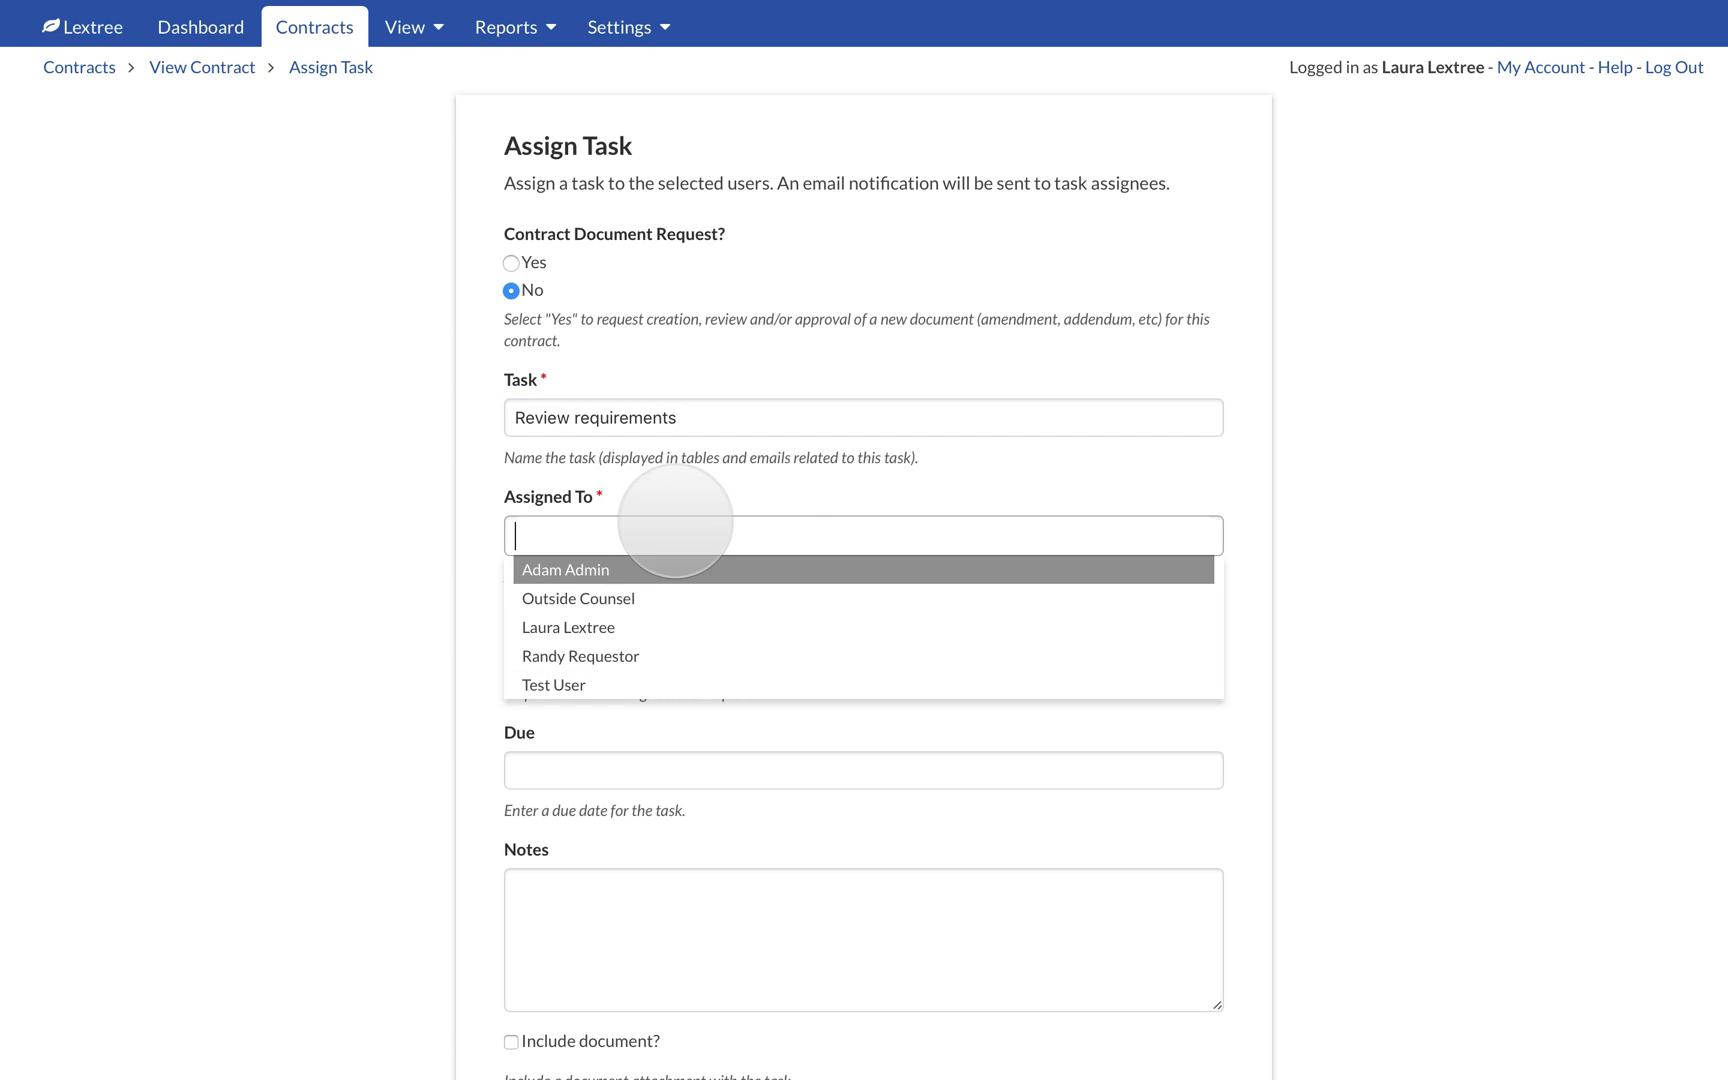
pyautogui.click(652, 626)
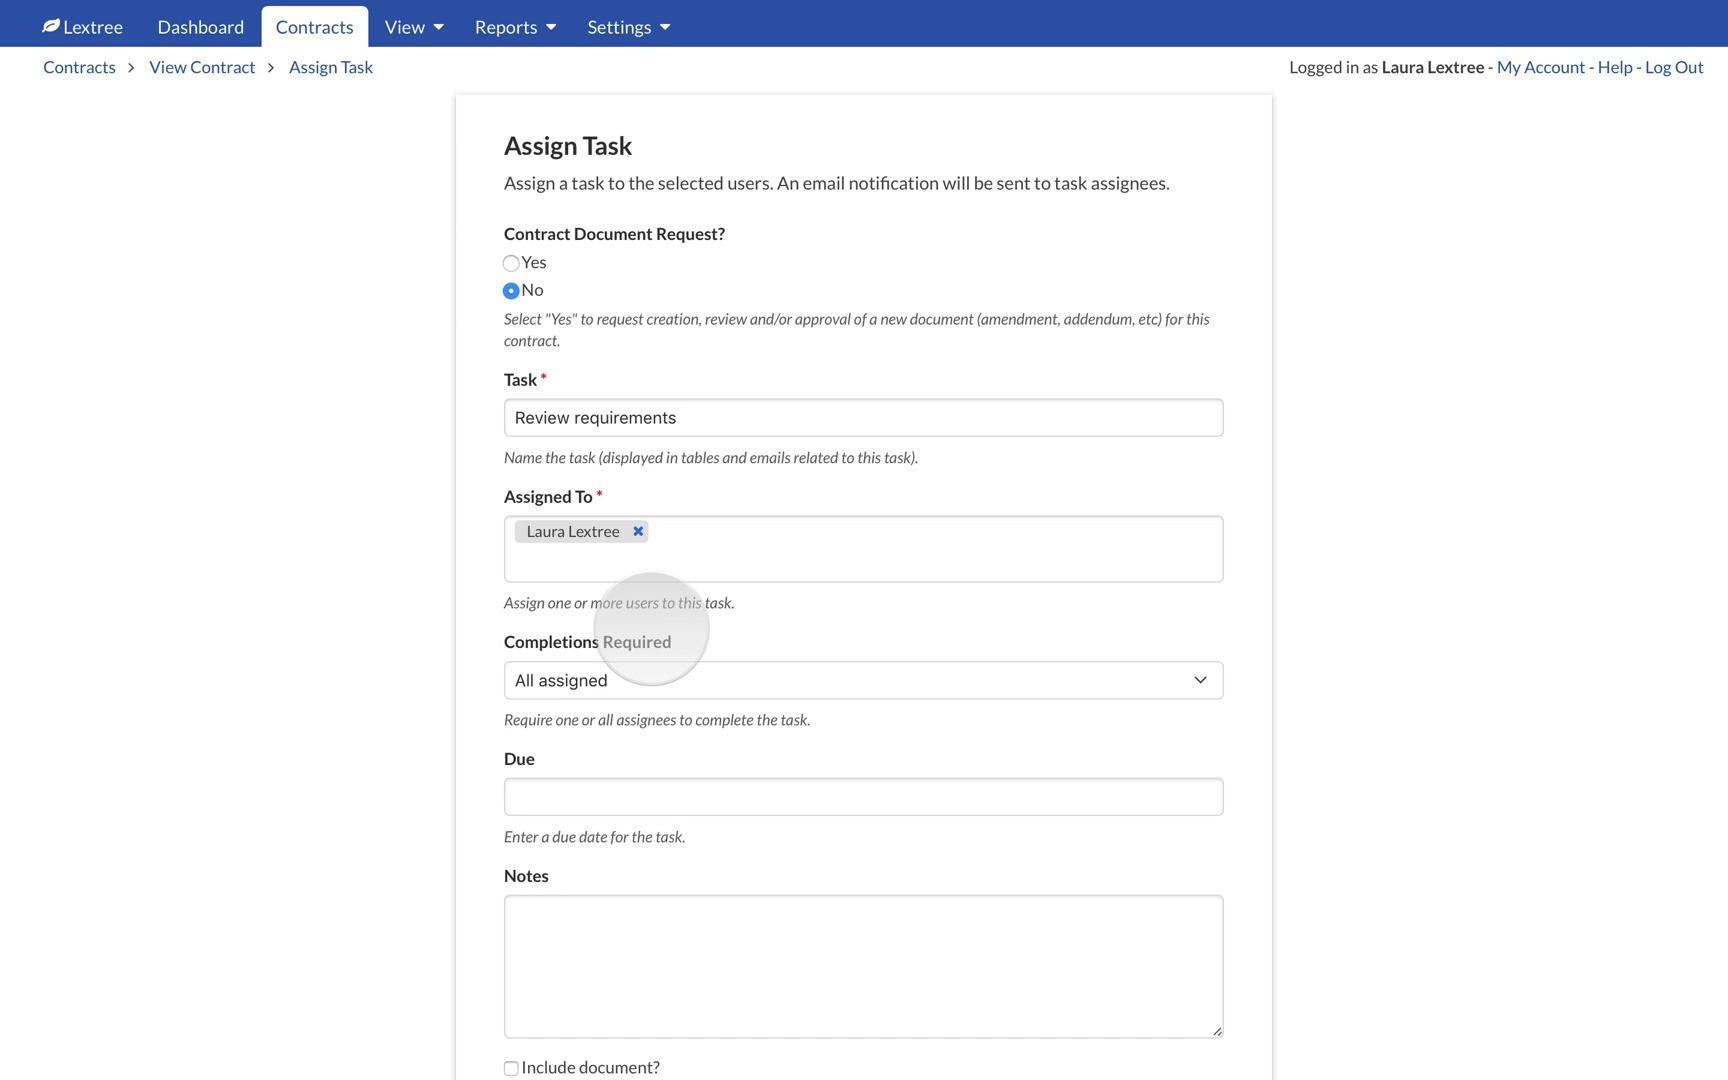
pyautogui.scroll(-1, 700, 600)
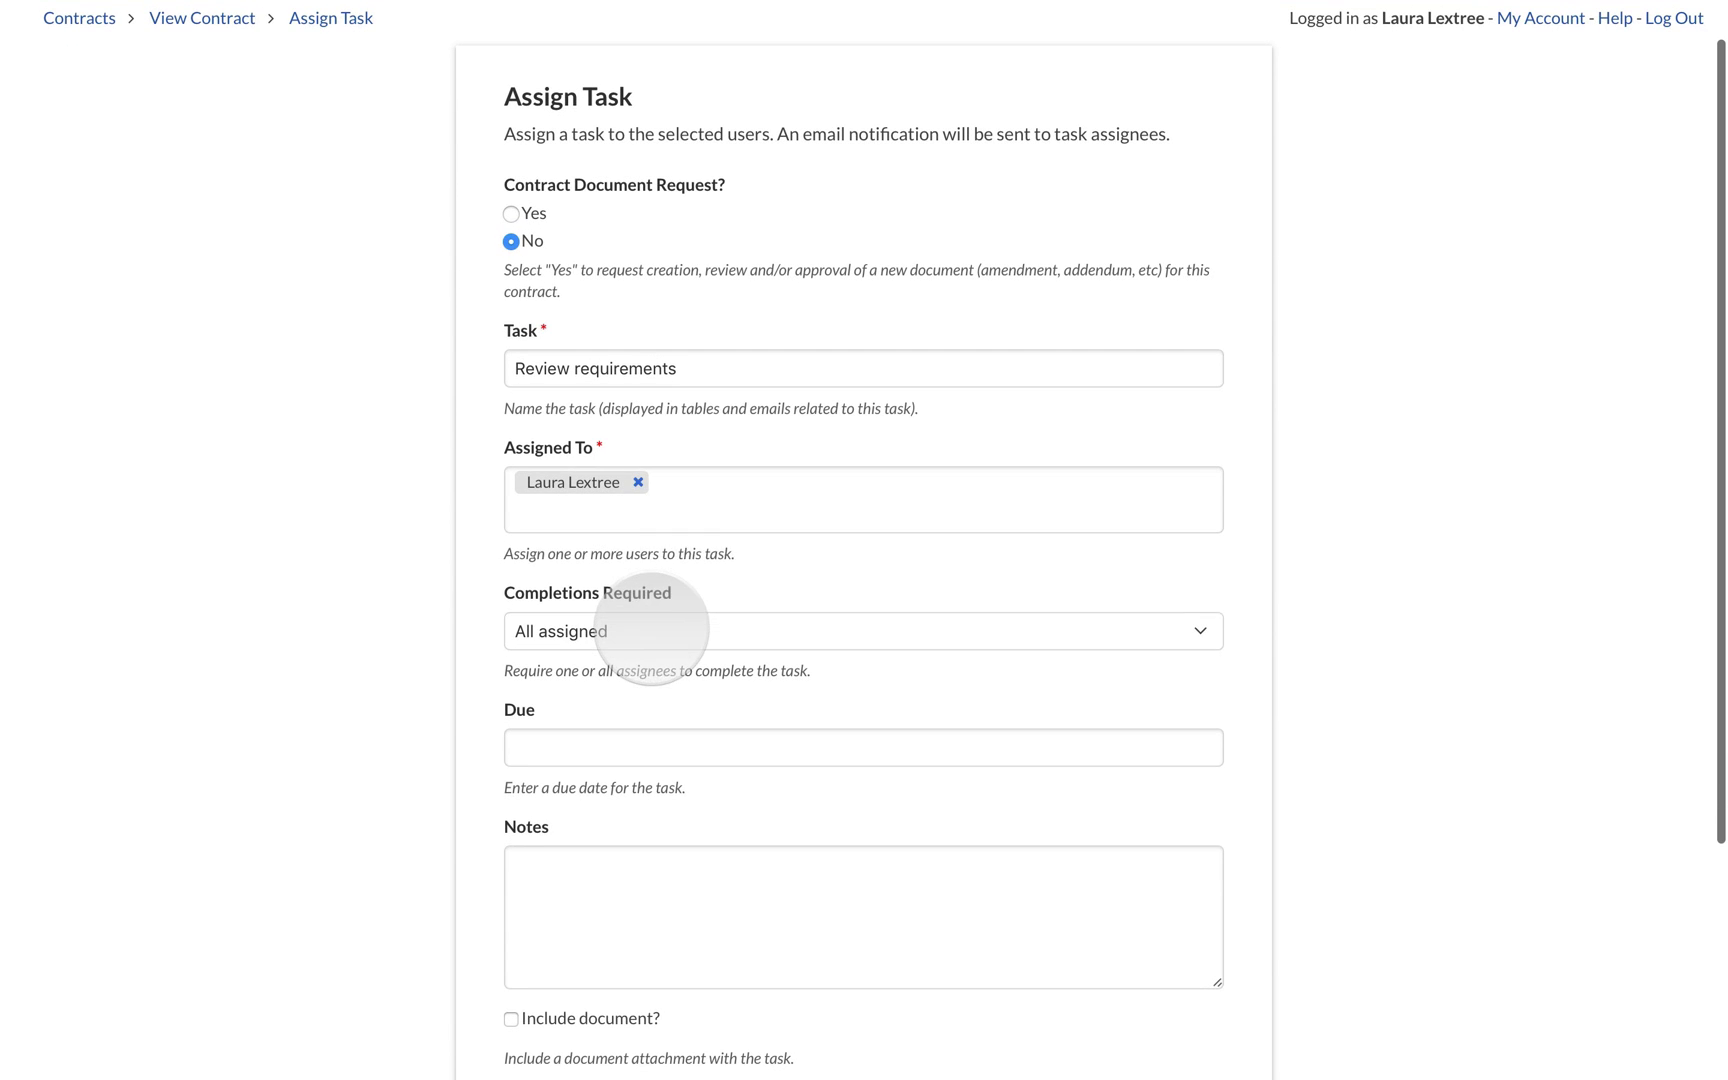
pyautogui.click(716, 512)
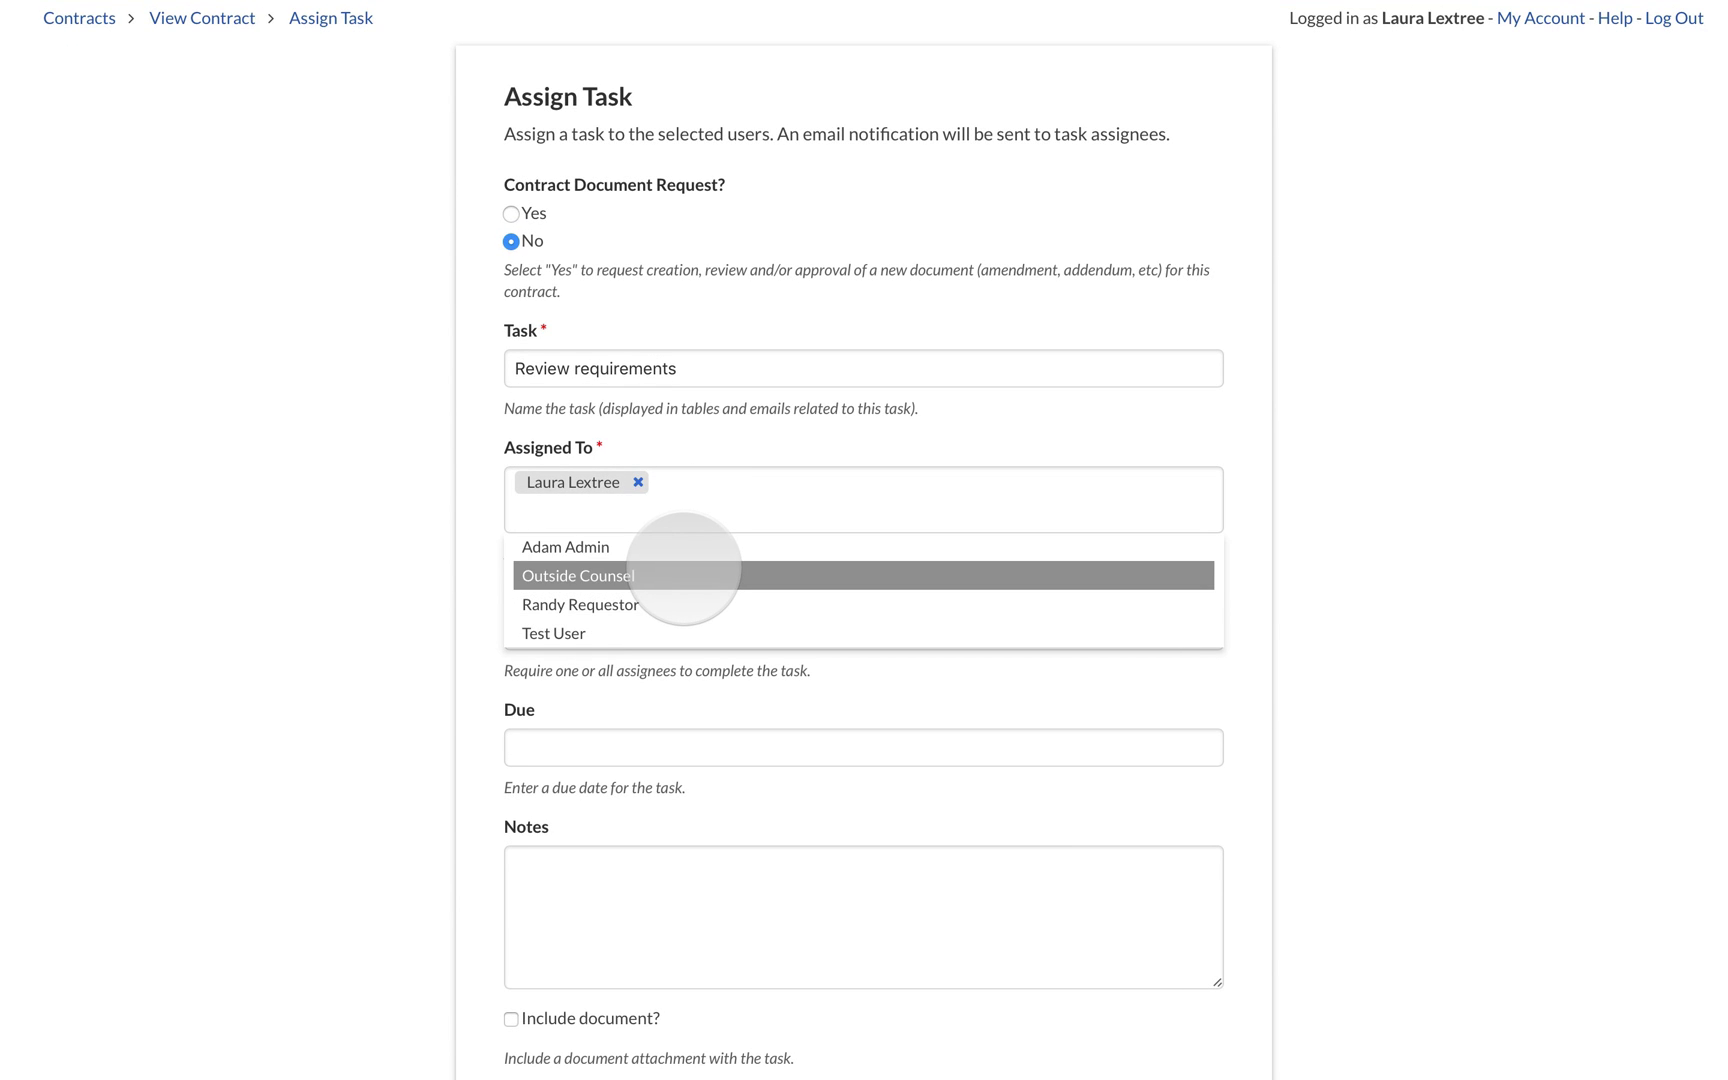
pyautogui.click(681, 572)
# Set the task's required completions to One assignee and check the available completion options.
pyautogui.scroll(-3, 683, 570)
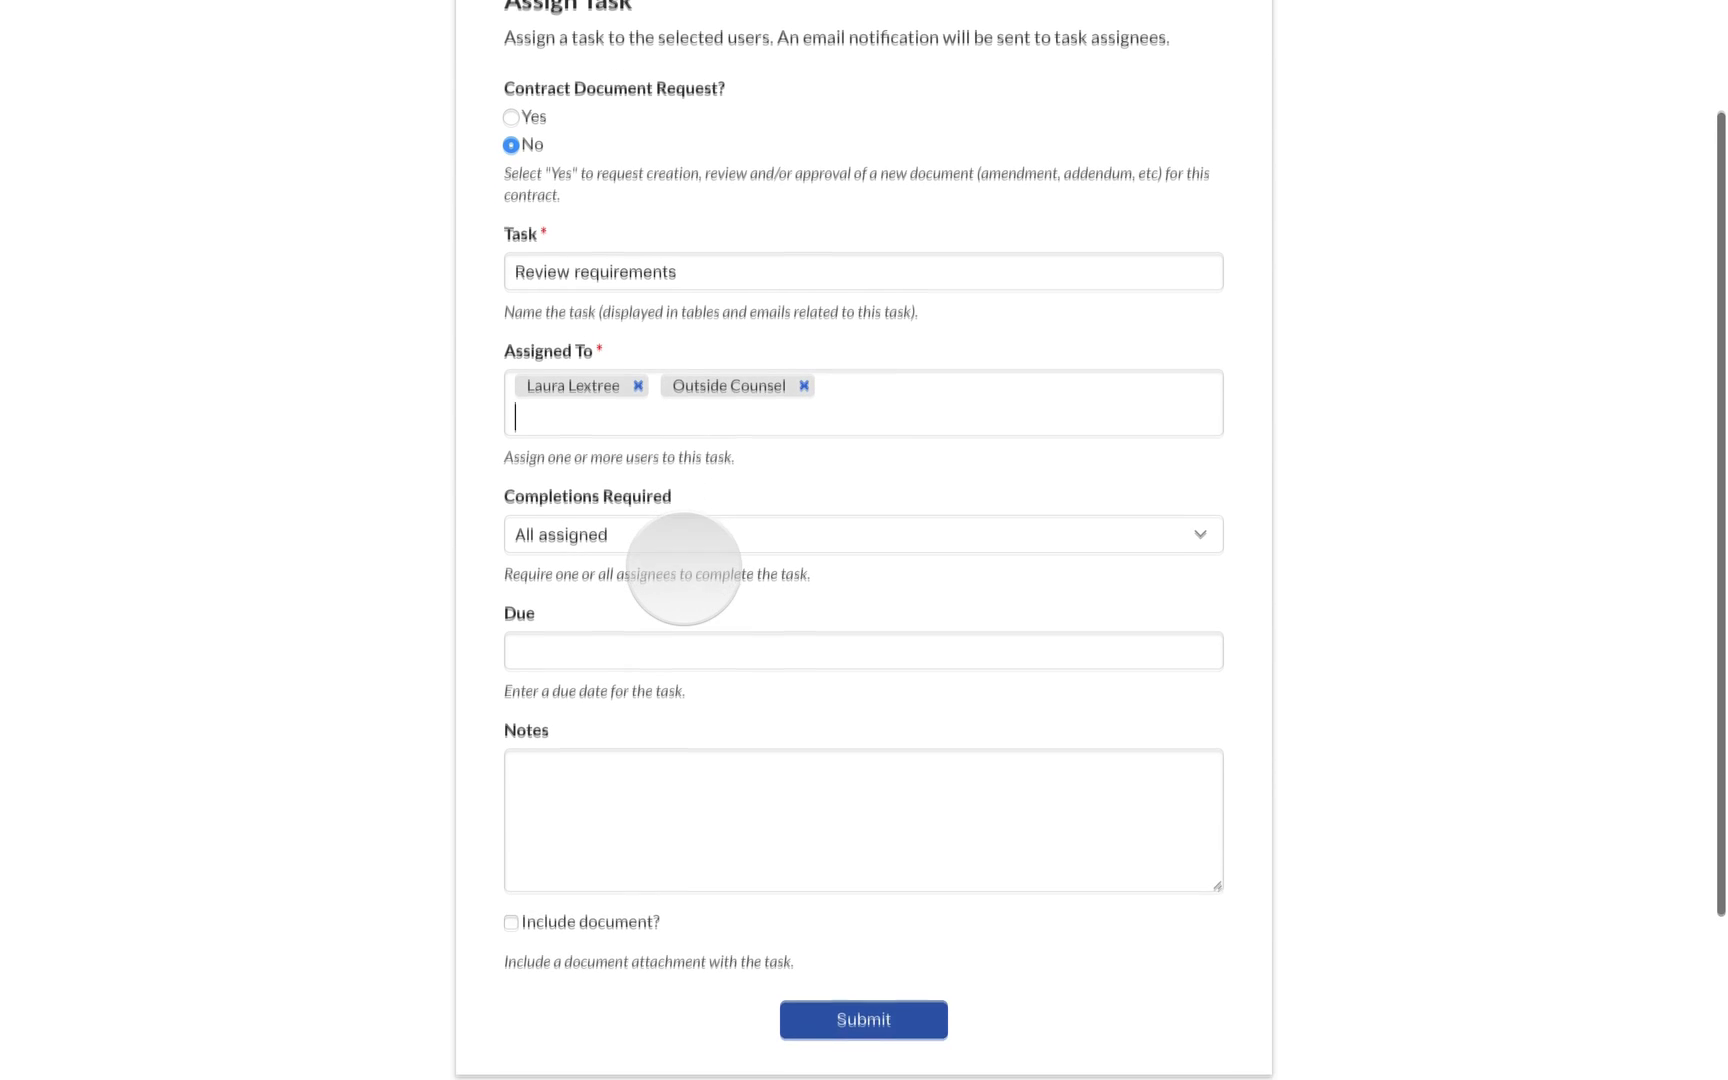
pyautogui.click(695, 495)
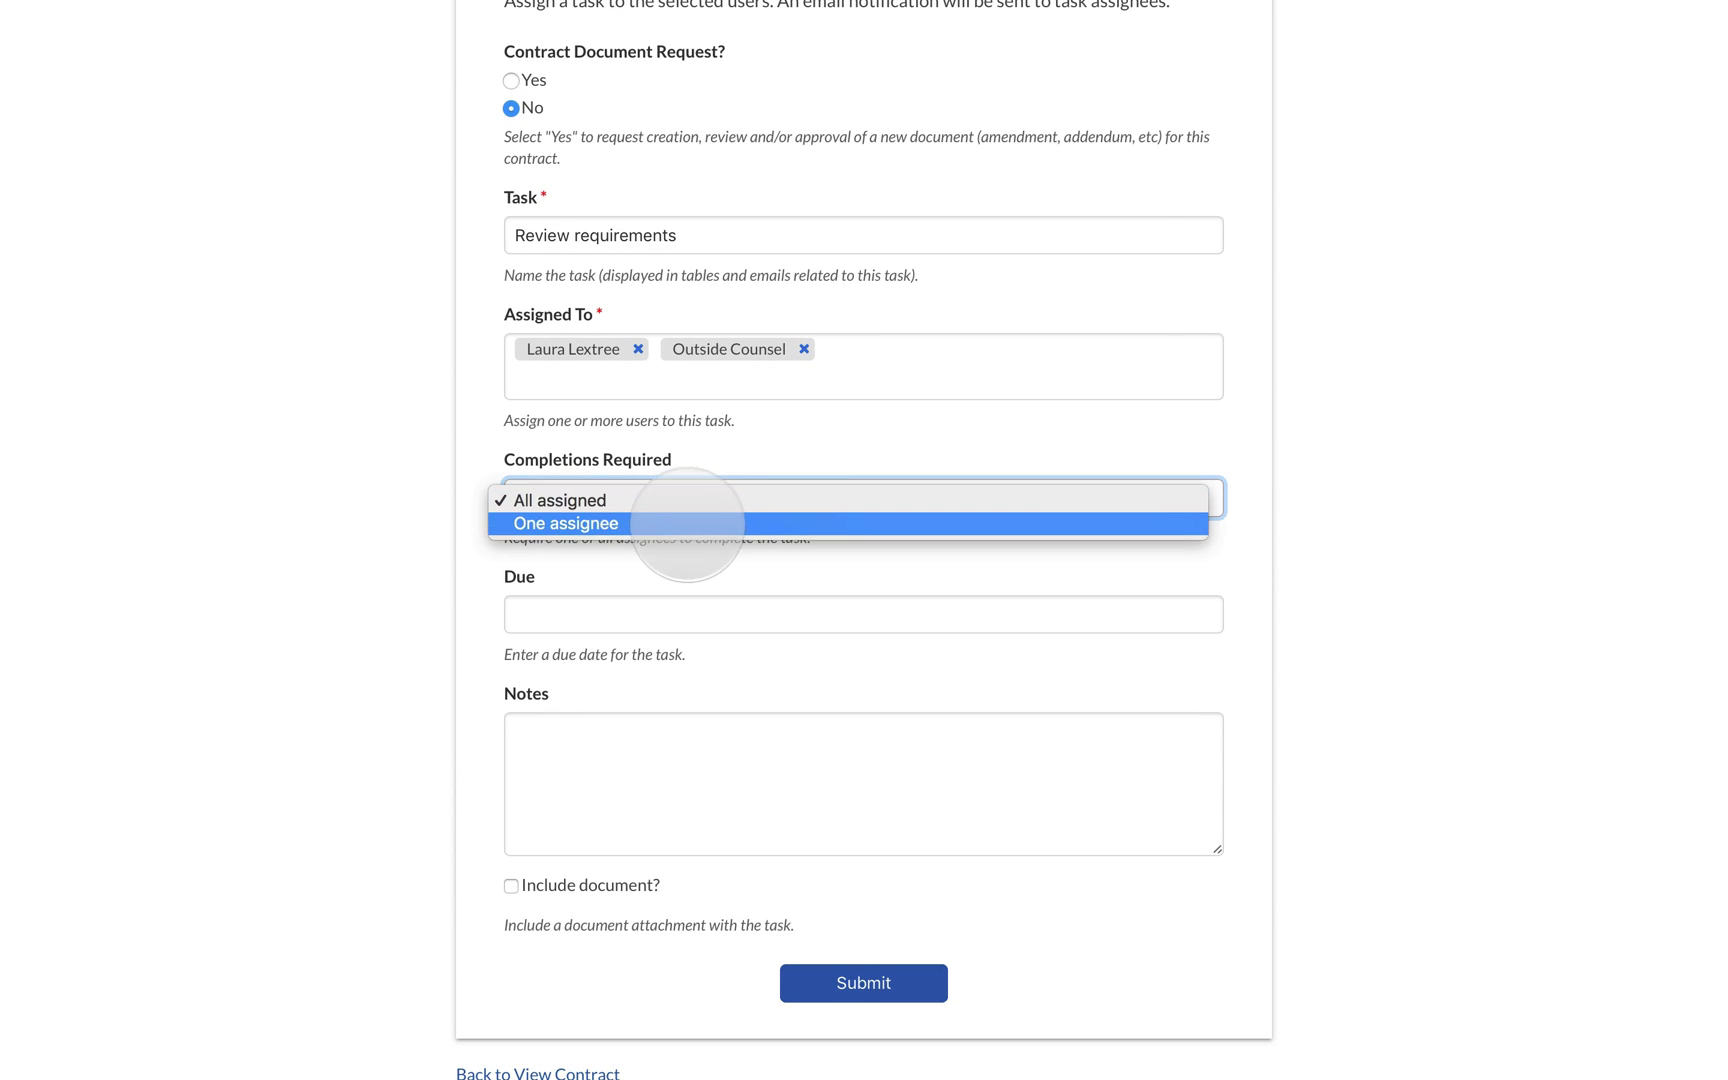
pyautogui.click(687, 523)
pyautogui.scroll(-2, 687, 523)
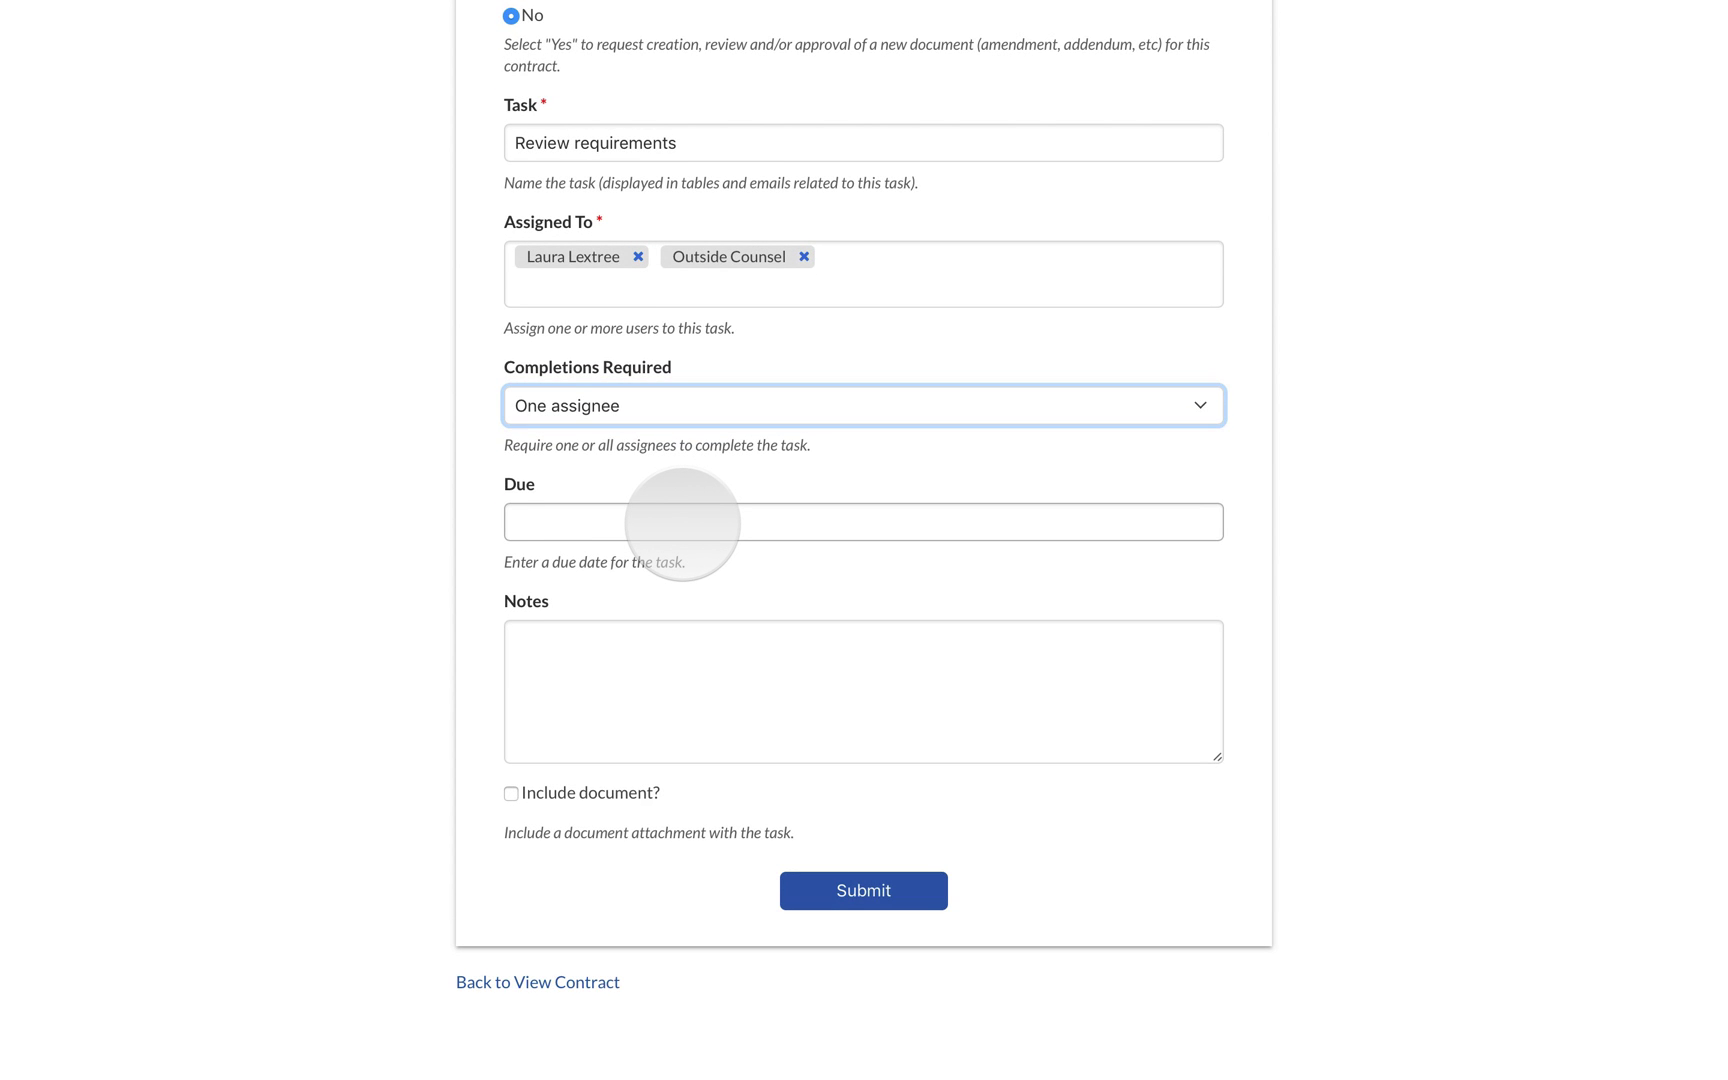
pyautogui.click(735, 405)
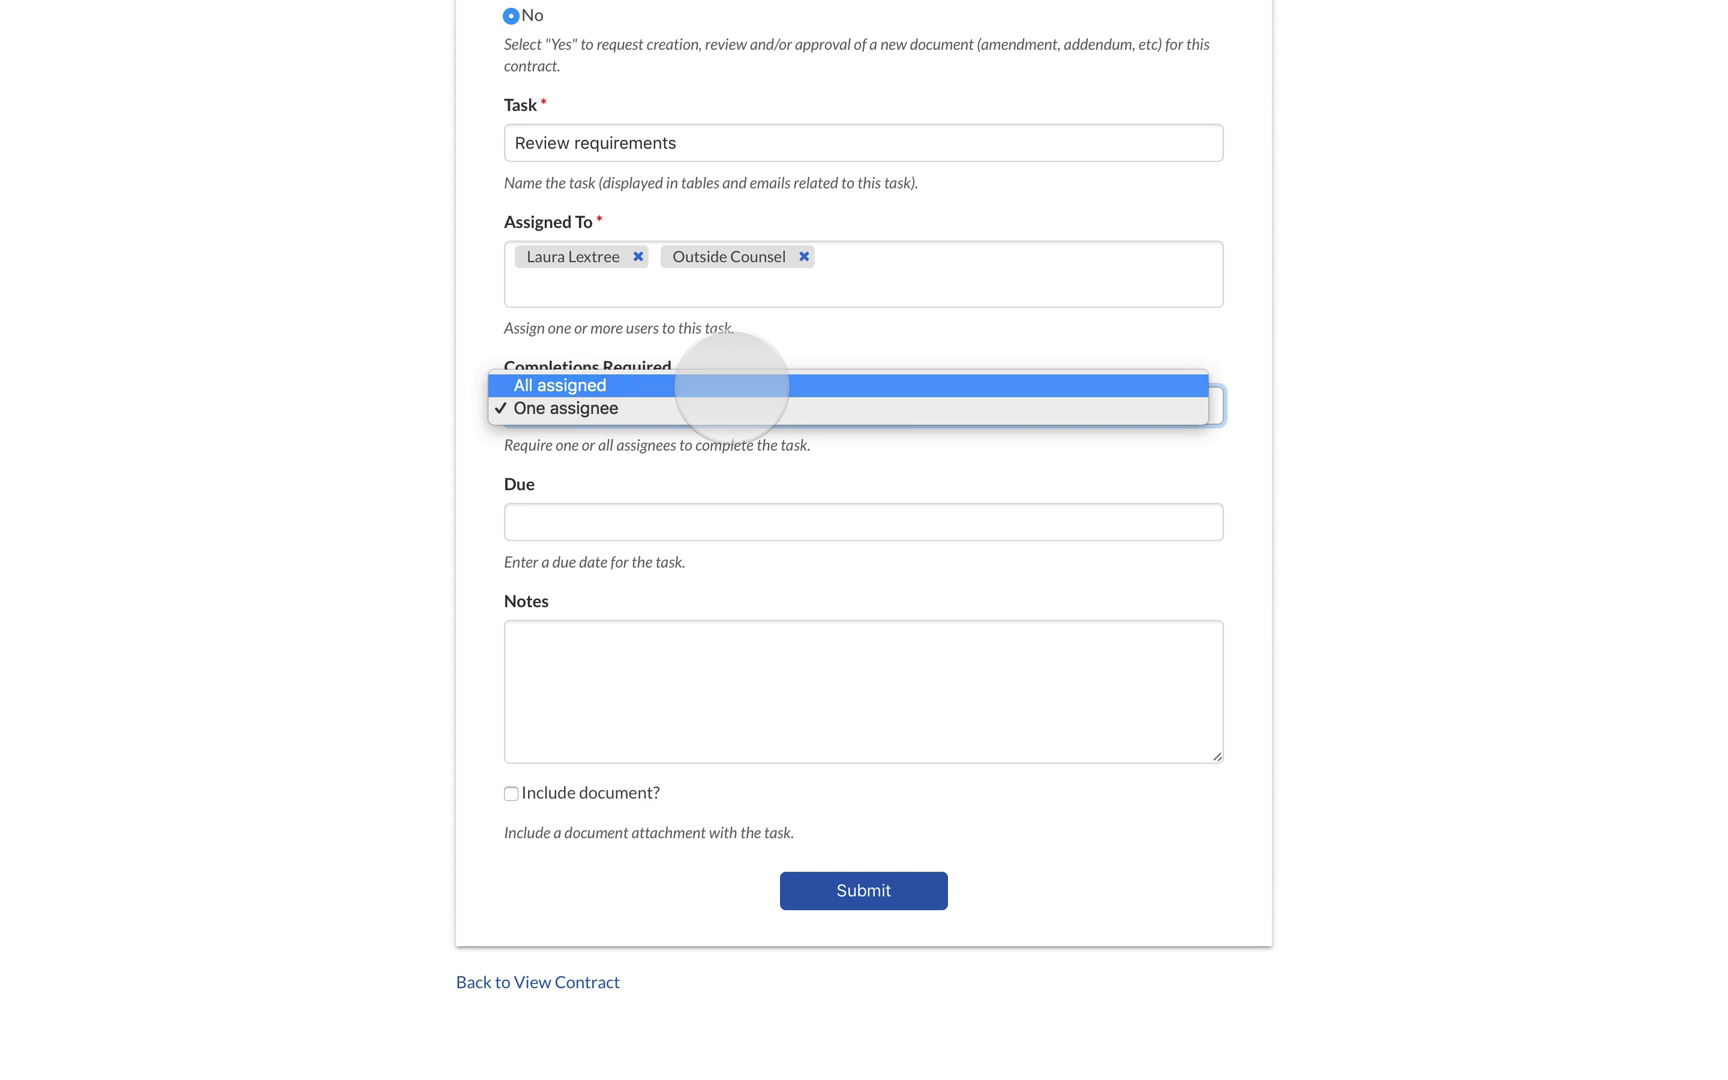
pyautogui.click(729, 480)
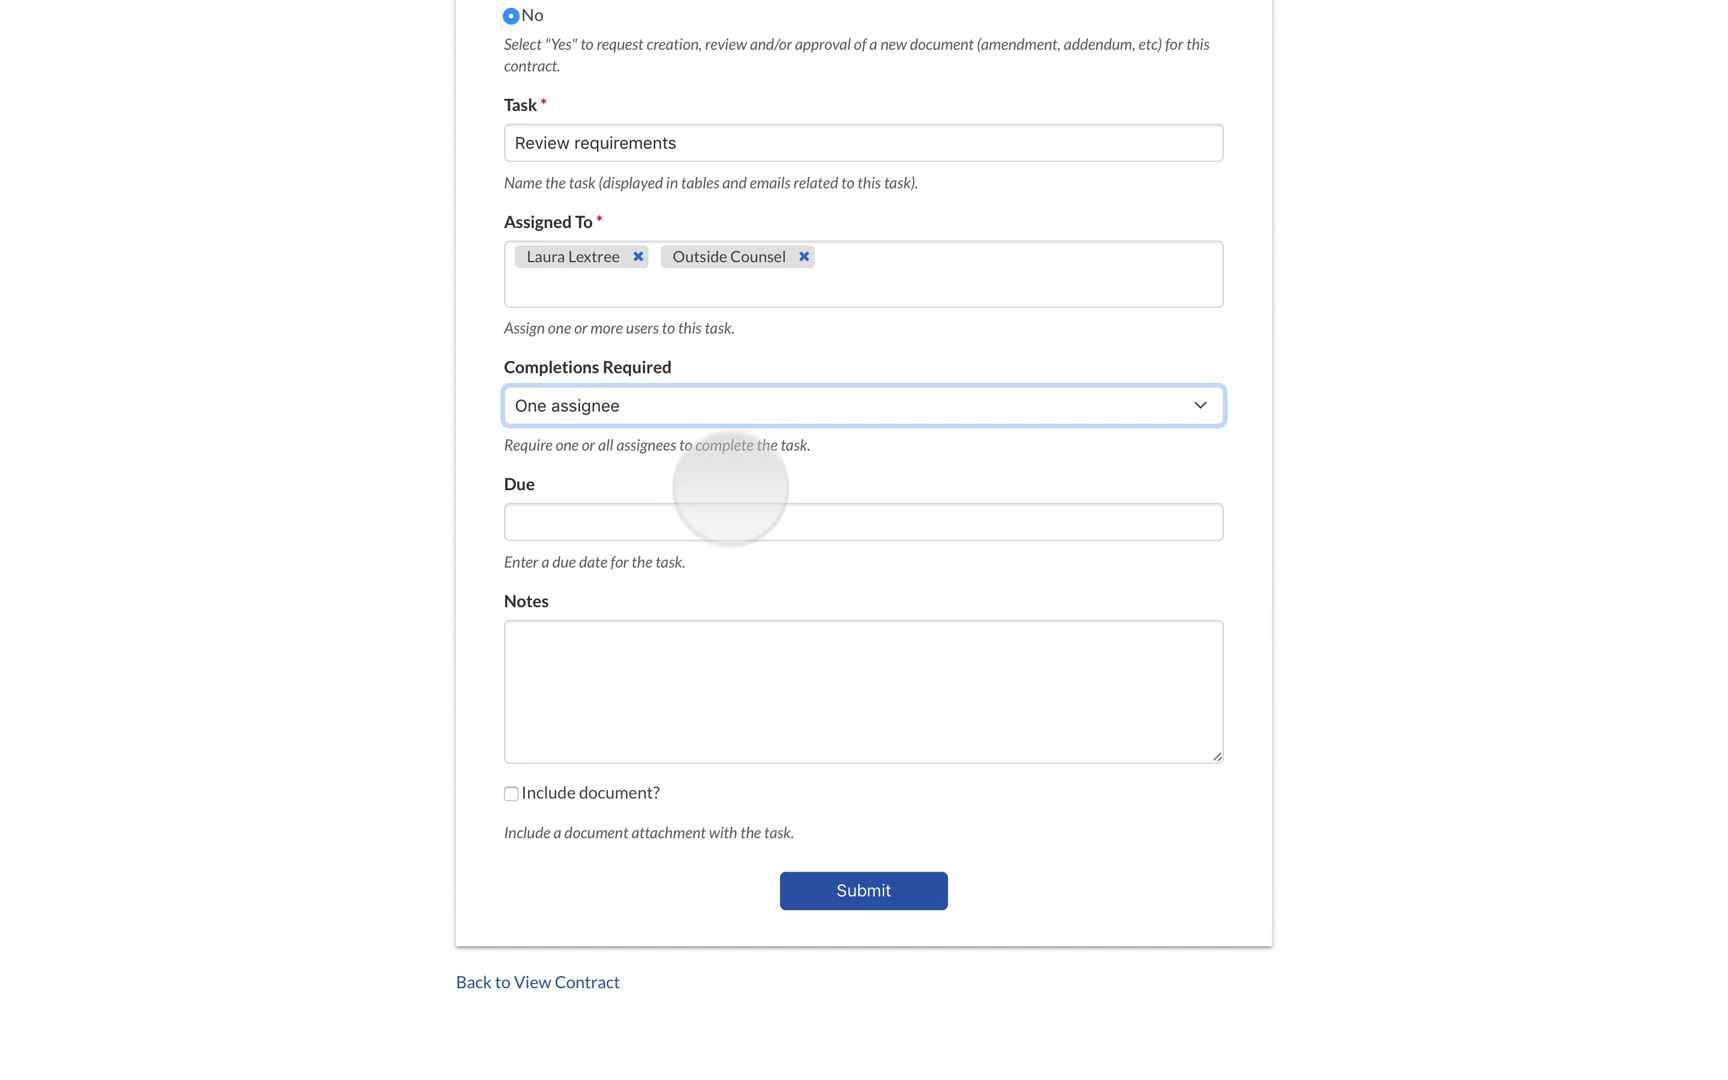
# Set the task's due date to 05/18/2018 and enter the note "Notes about the task.".
pyautogui.click(725, 515)
pyautogui.click(735, 708)
pyautogui.click(733, 712)
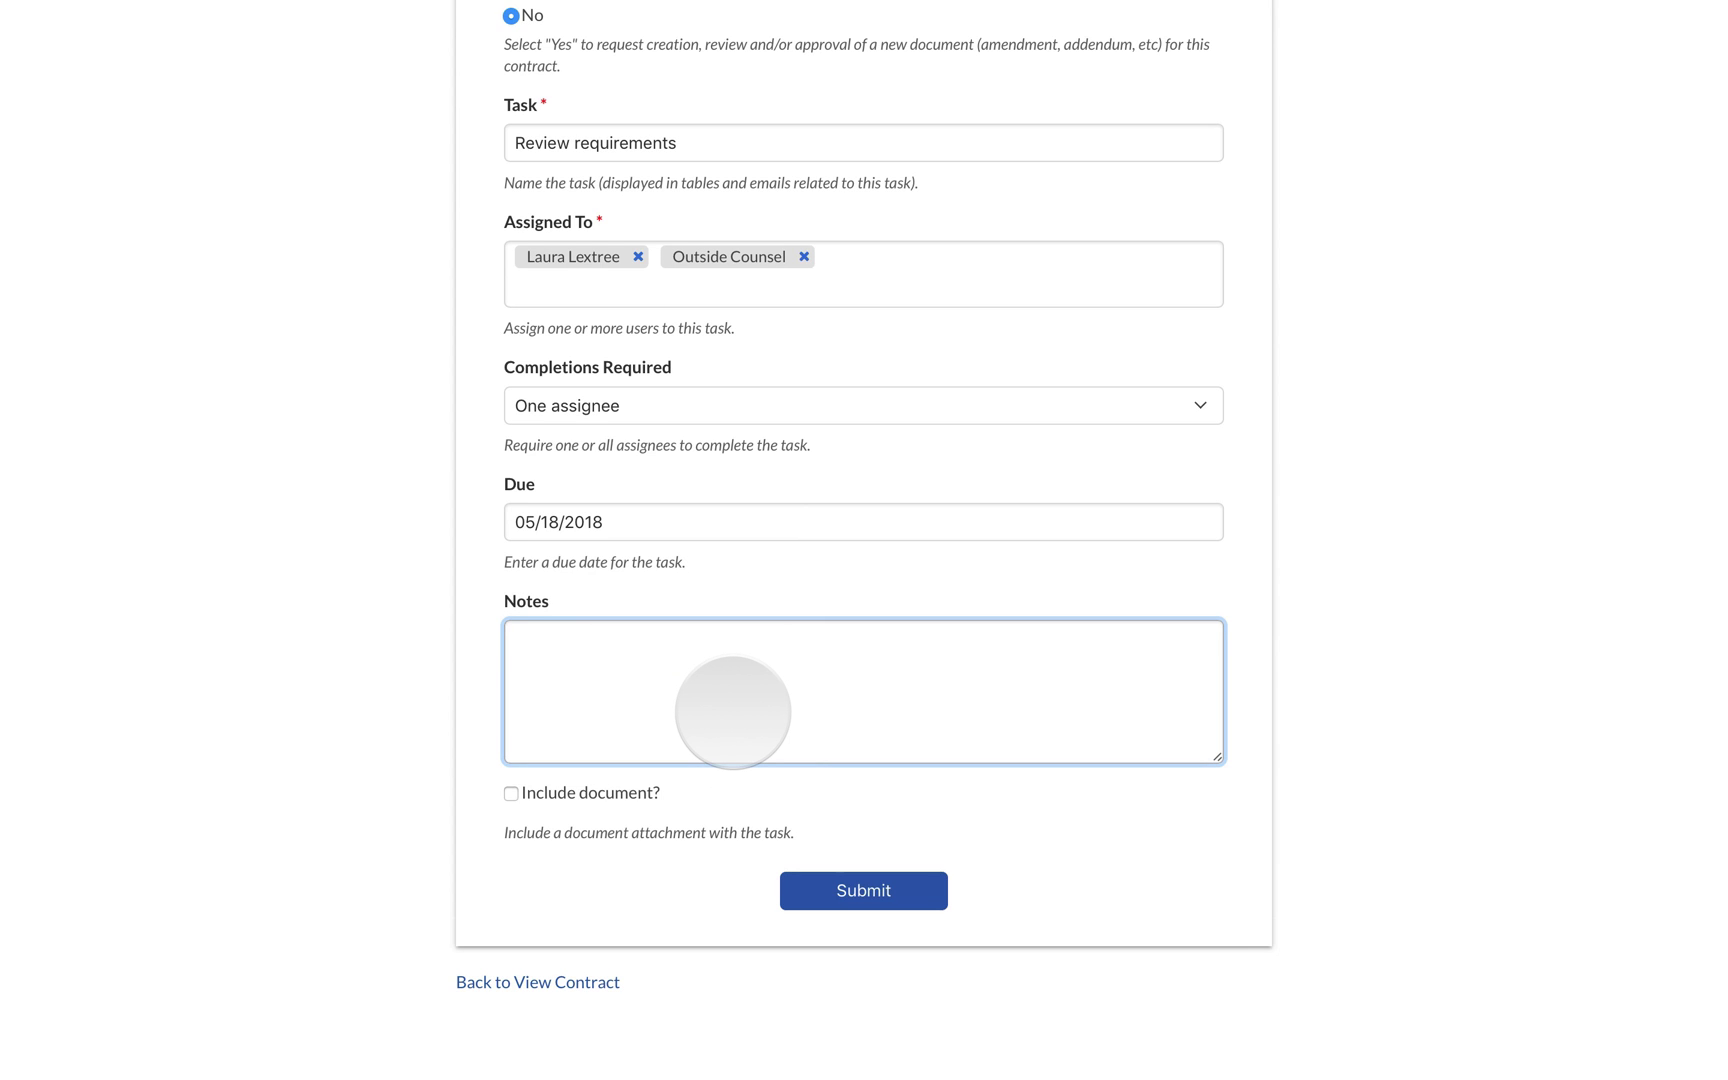
pyautogui.write('Notes abou t')
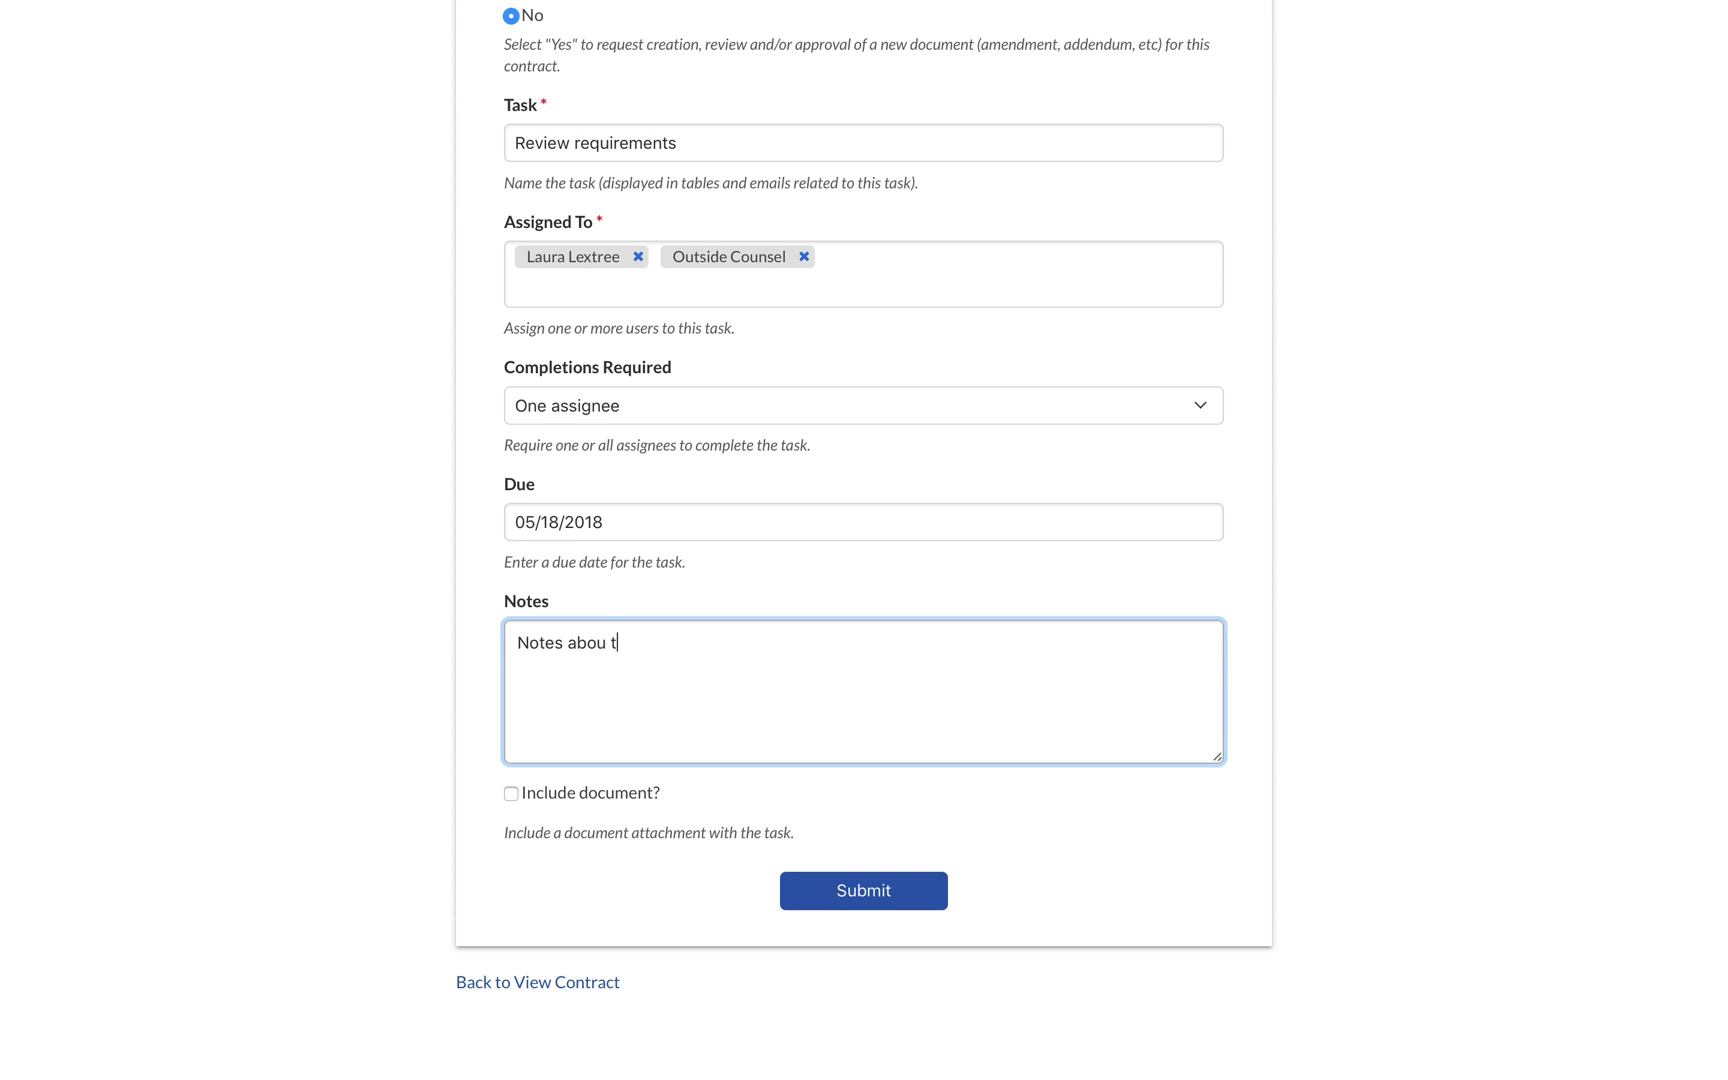
pyautogui.press('BackSpace')
pyautogui.press('BackSpace')
pyautogui.write('t the task.')
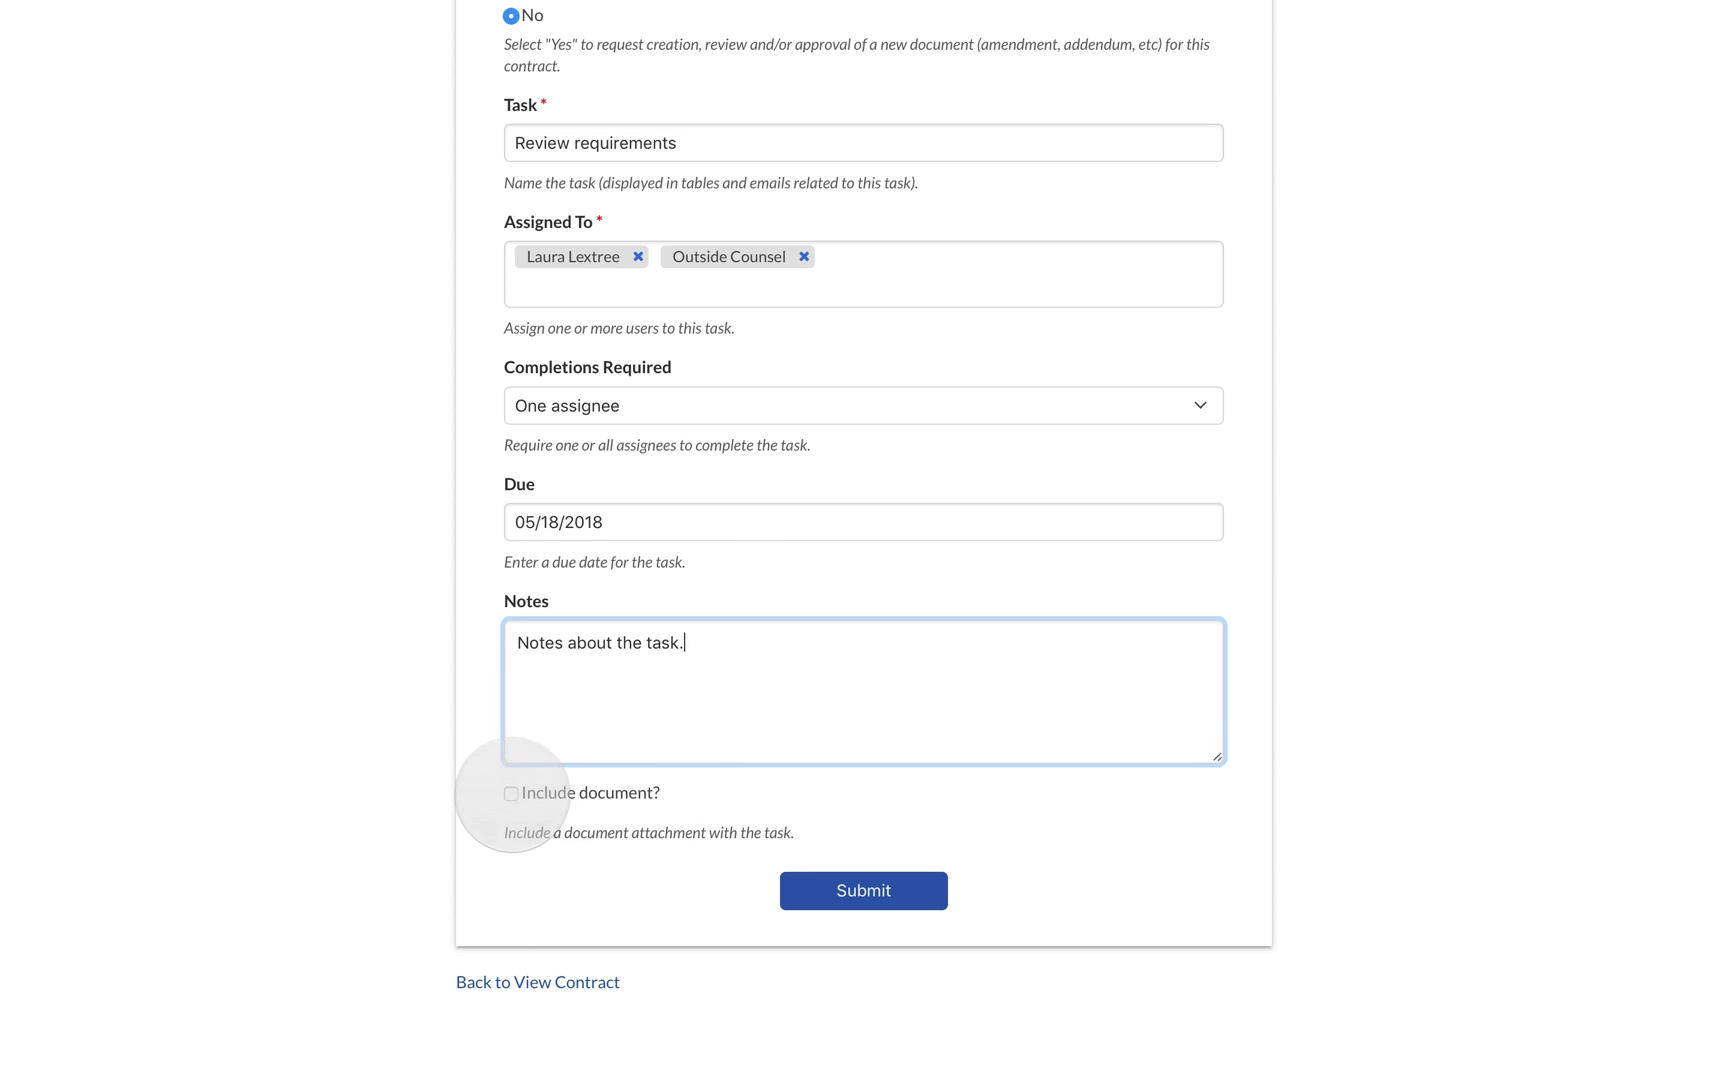
# Check the task's document attachment options, leave Include document off, and return to the contract view without submitting.
pyautogui.click(511, 793)
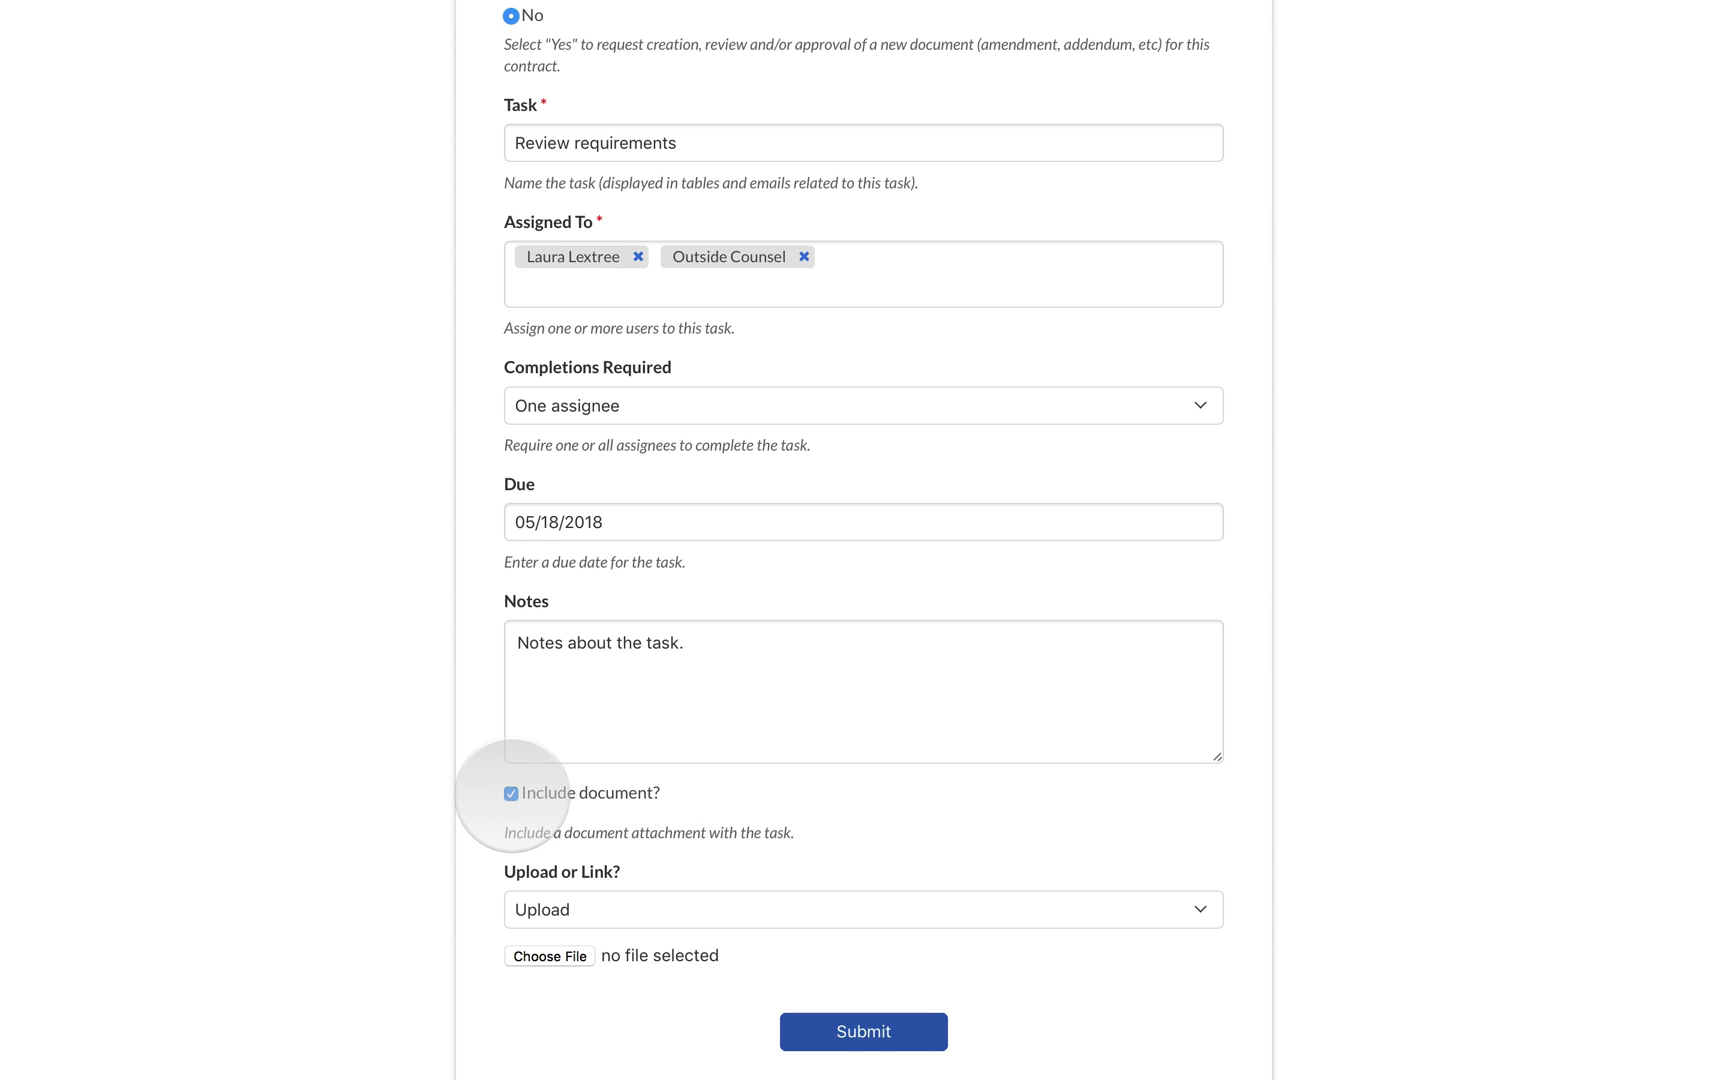
pyautogui.click(511, 793)
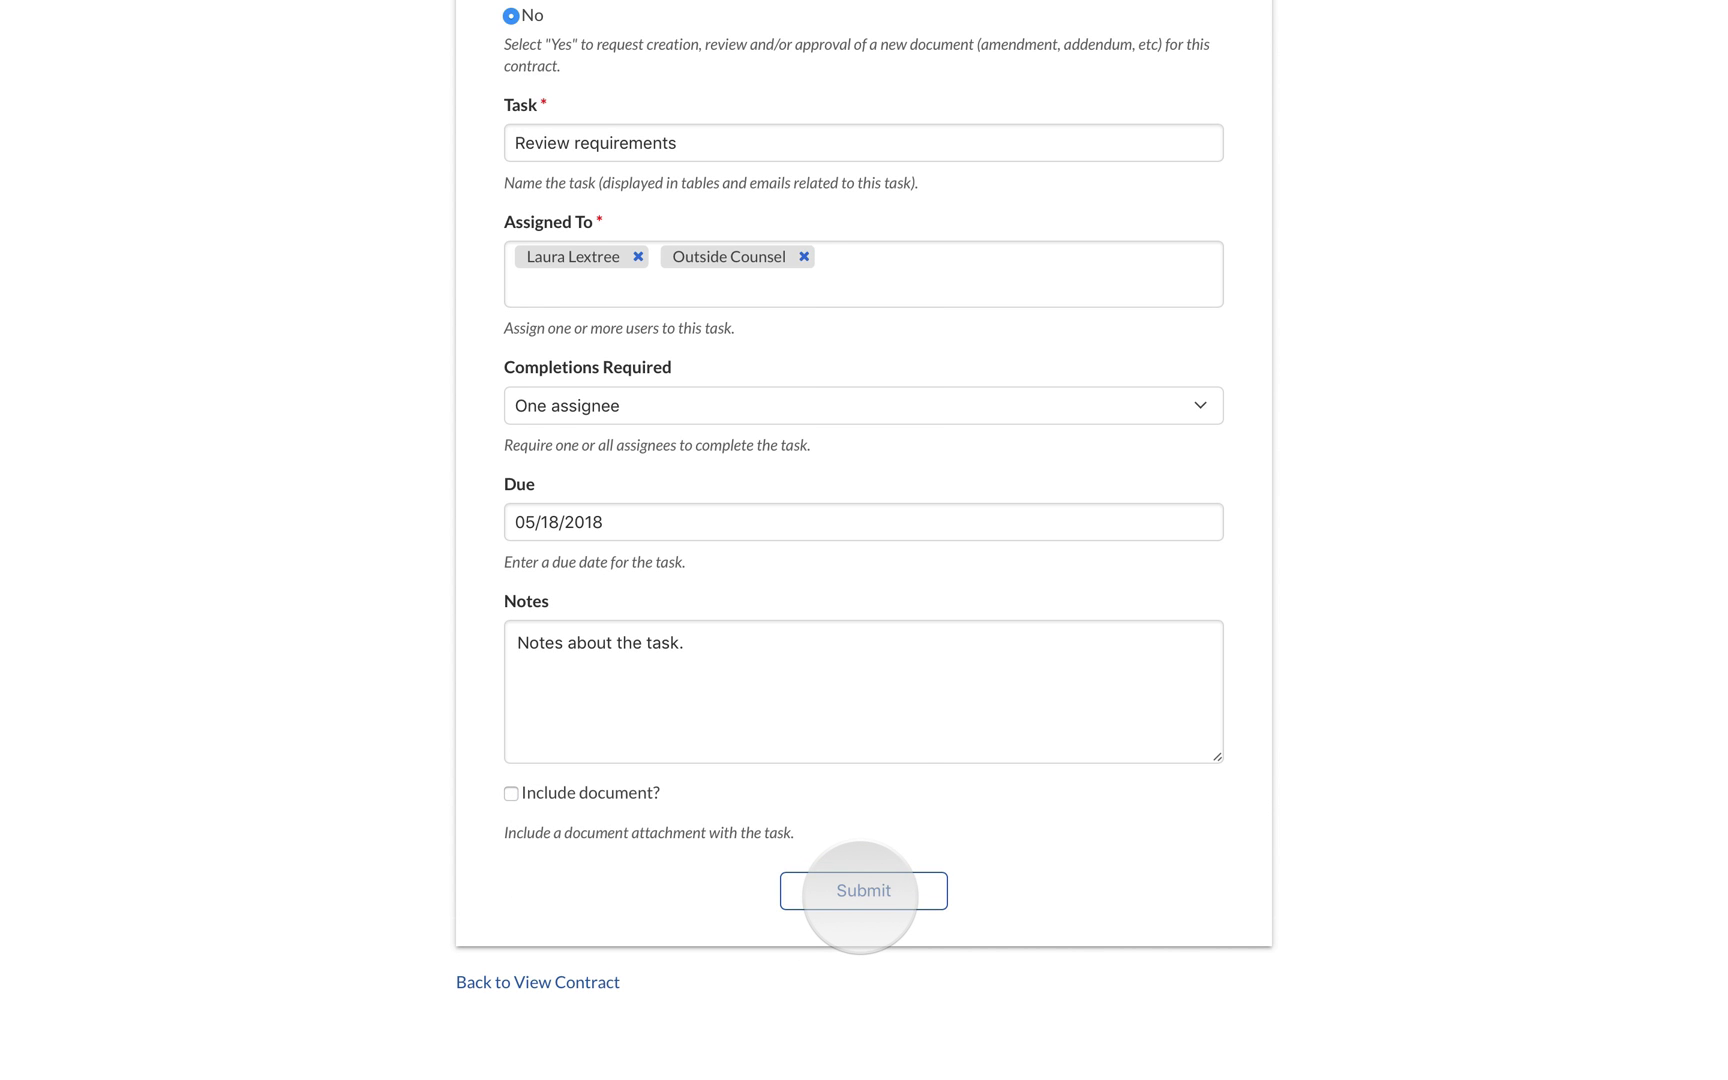
pyautogui.click(863, 890)
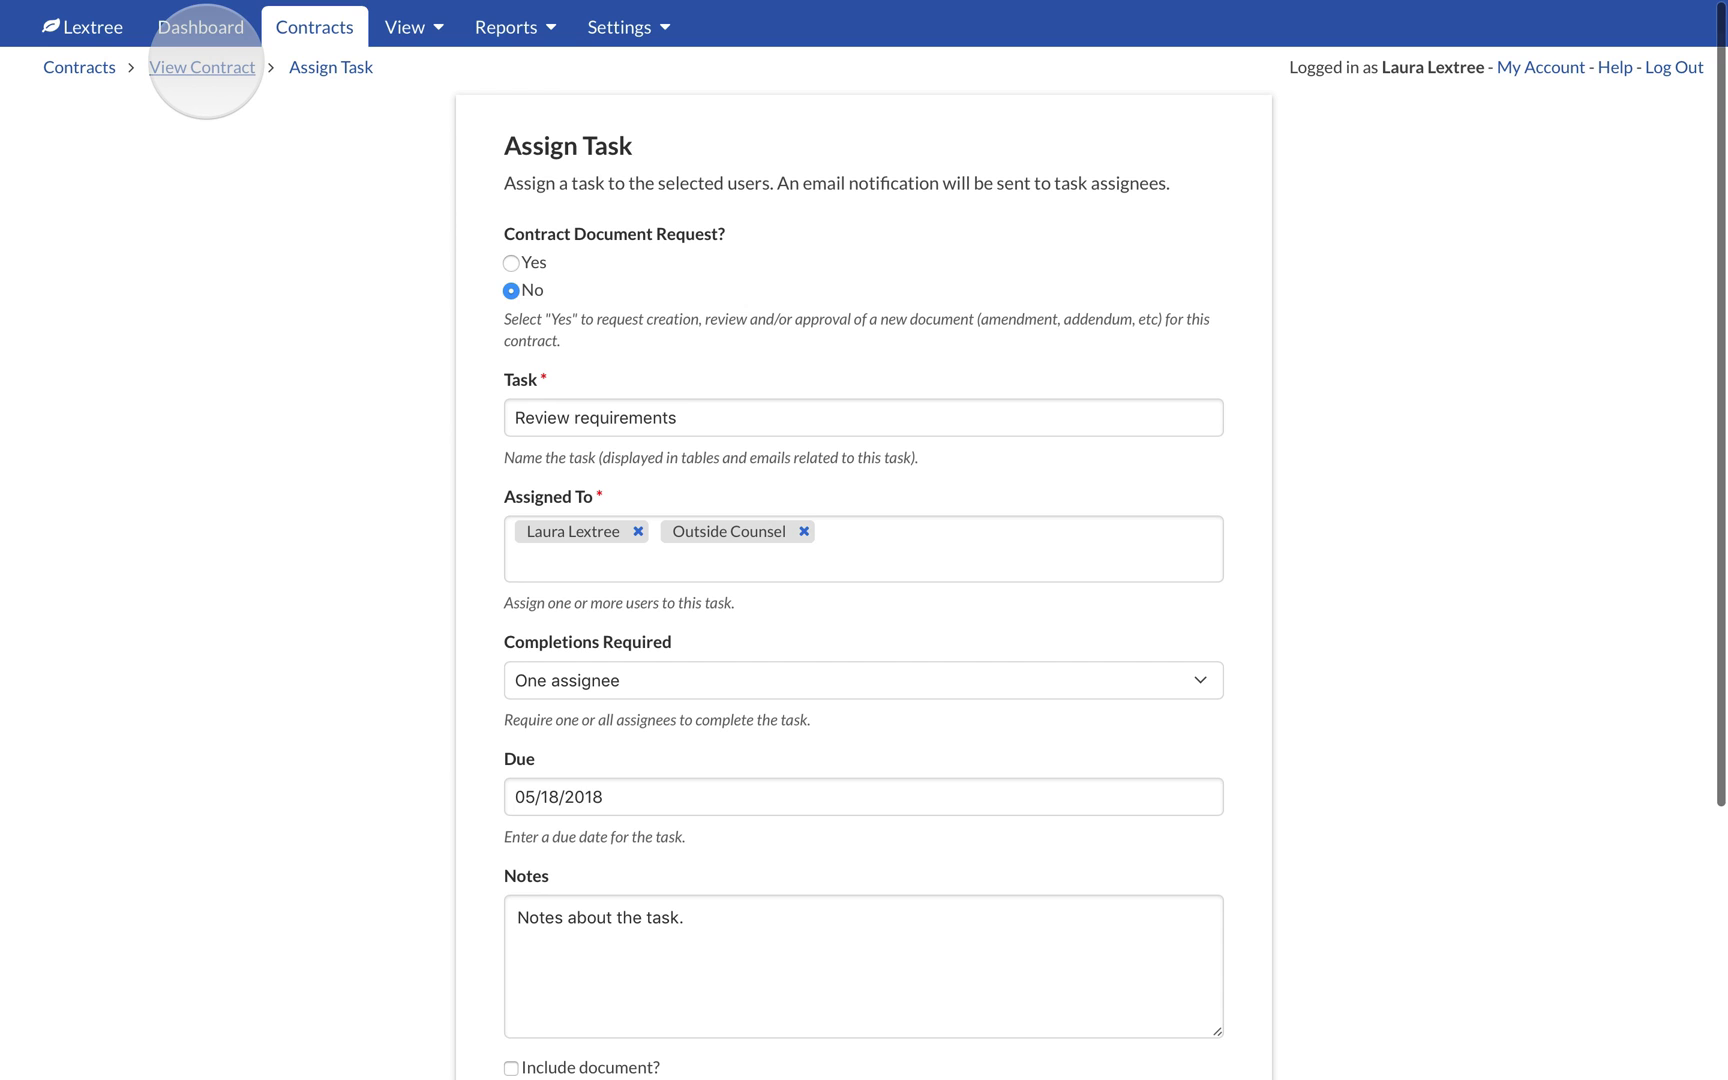
pyautogui.click(204, 66)
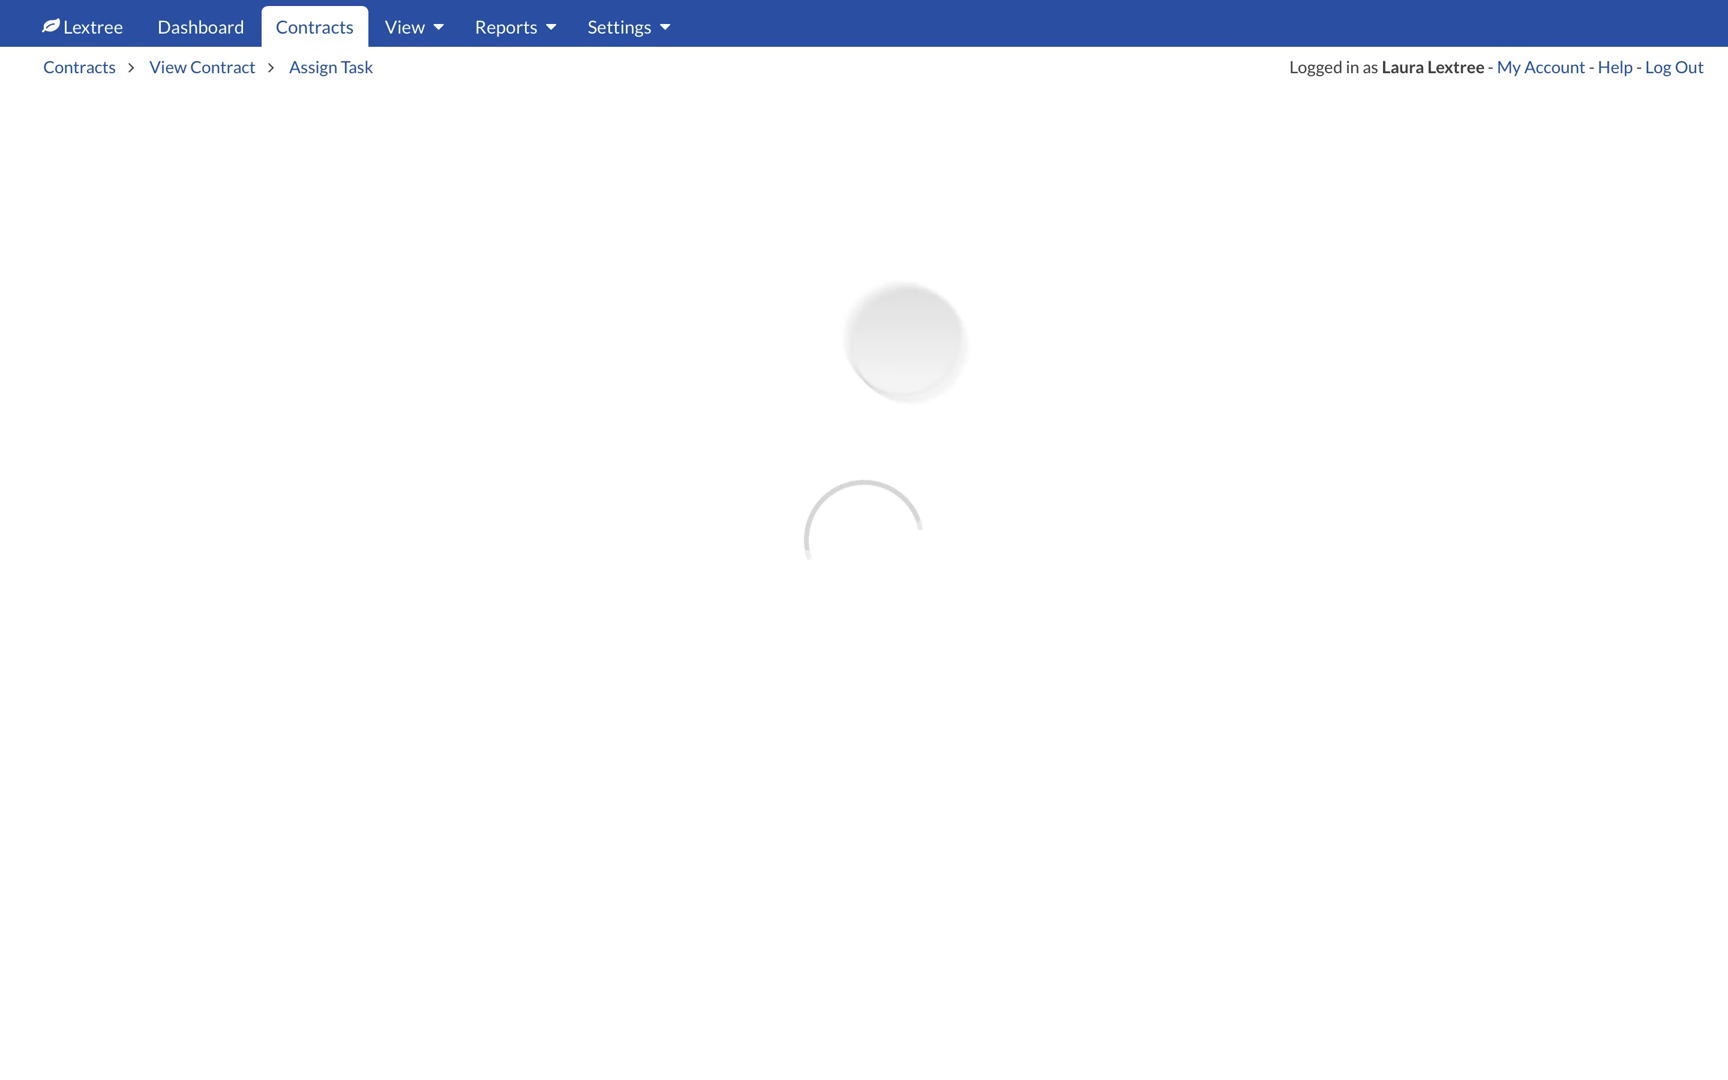